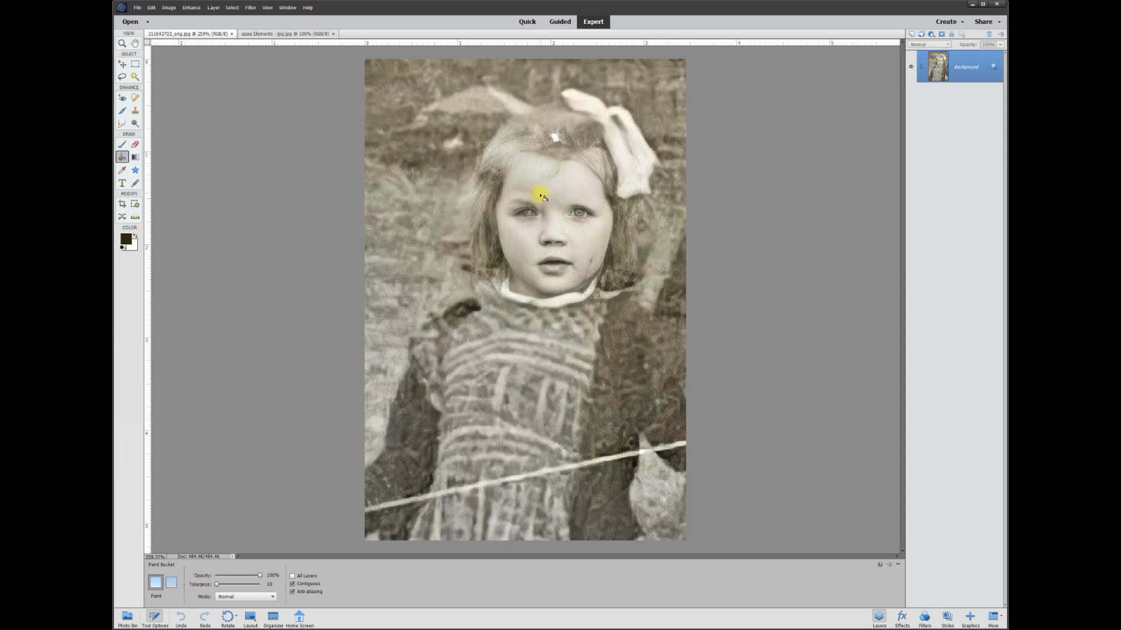
# Examine the photo for damage: the eyes, the cheek scratch, the white spot in the hair and the white line across the dress.
pyautogui.click(121, 65)
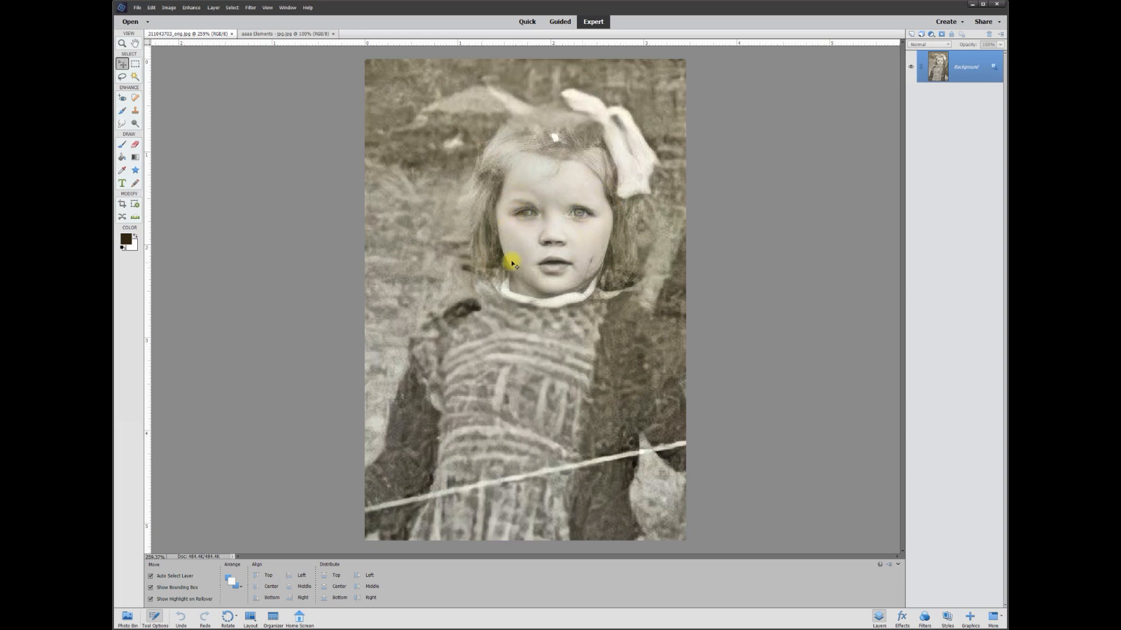
pyautogui.scroll(5, 558, 223)
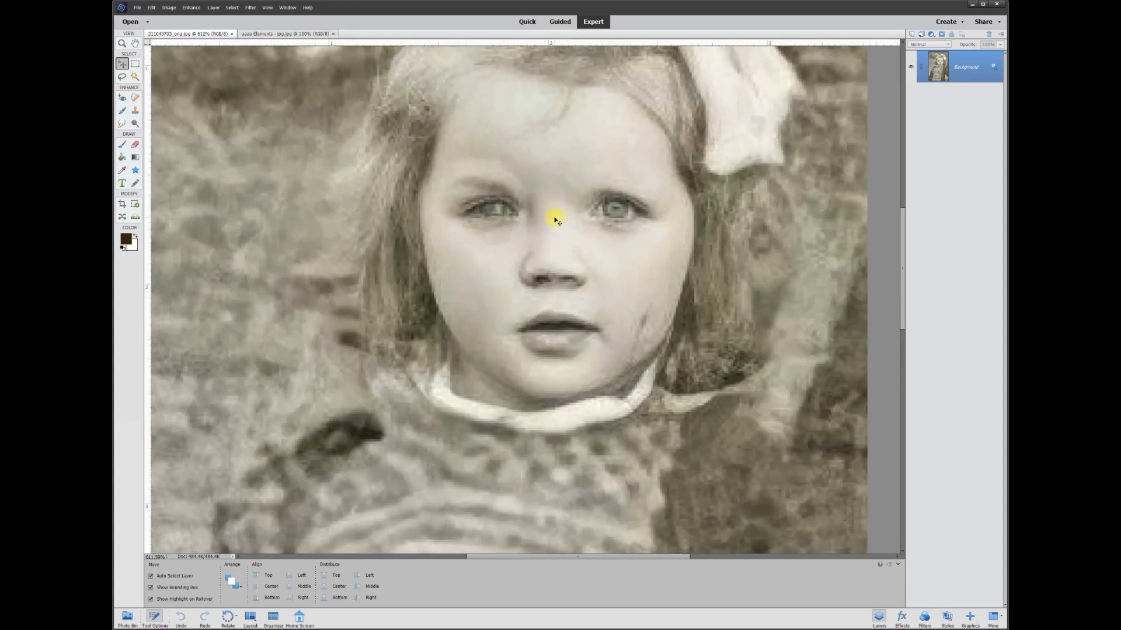
pyautogui.scroll(1, 556, 221)
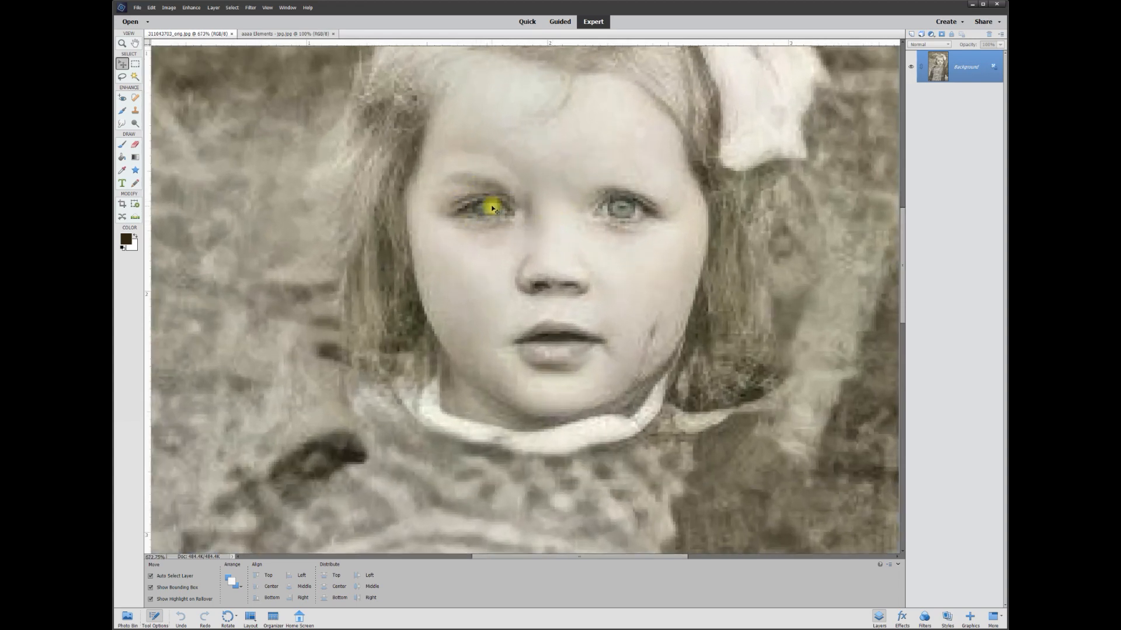
pyautogui.scroll(-4, 492, 209)
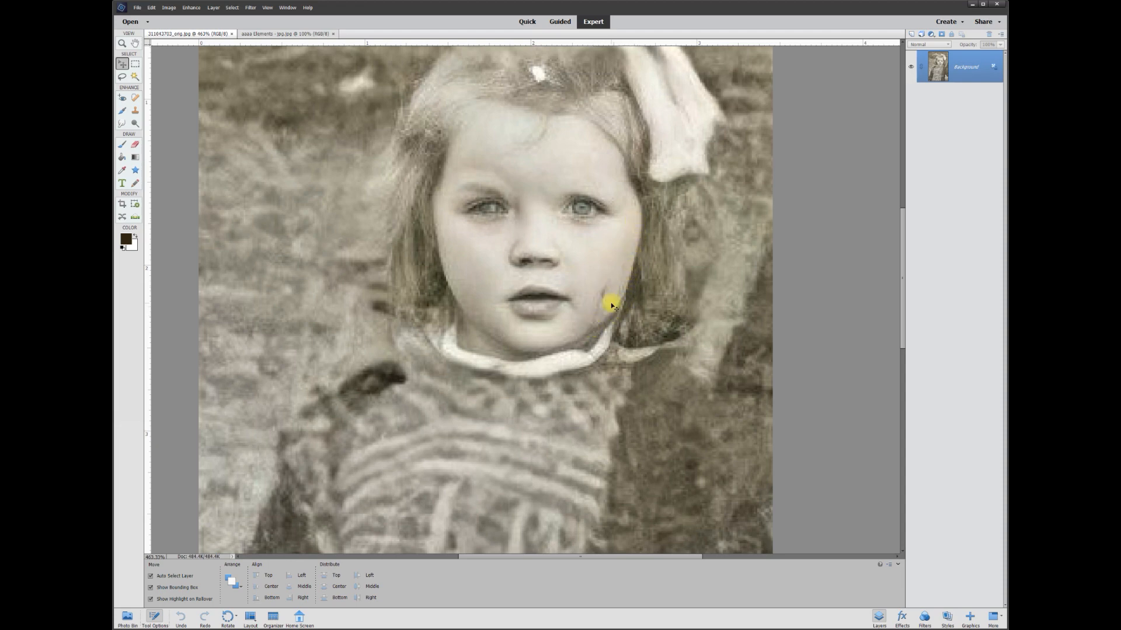
pyautogui.scroll(-1, 596, 279)
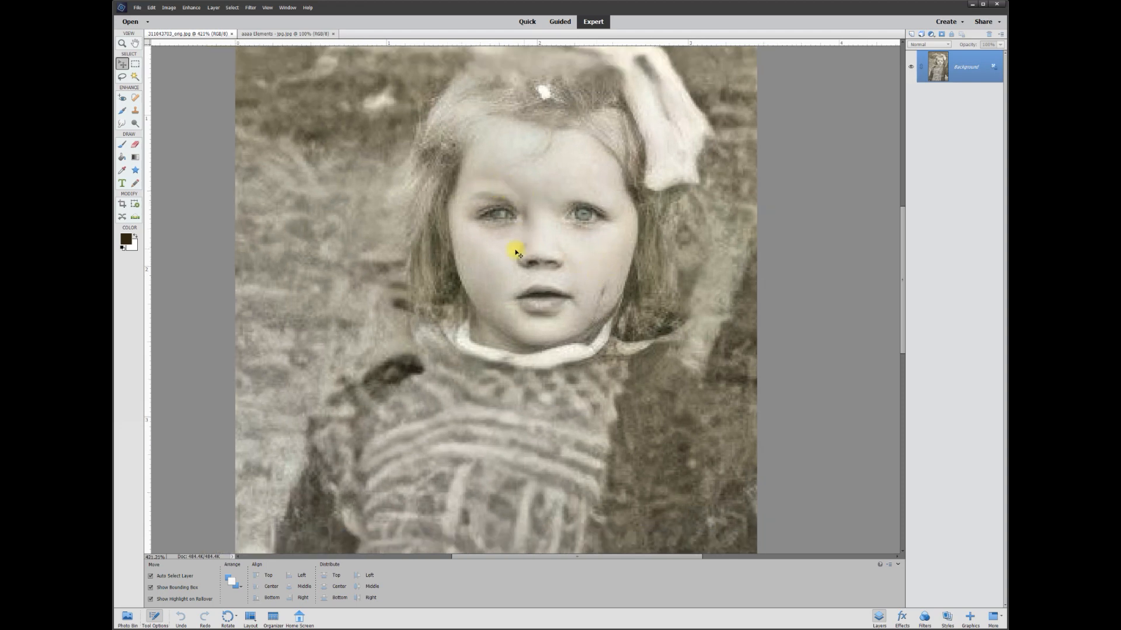
pyautogui.scroll(-1, 591, 285)
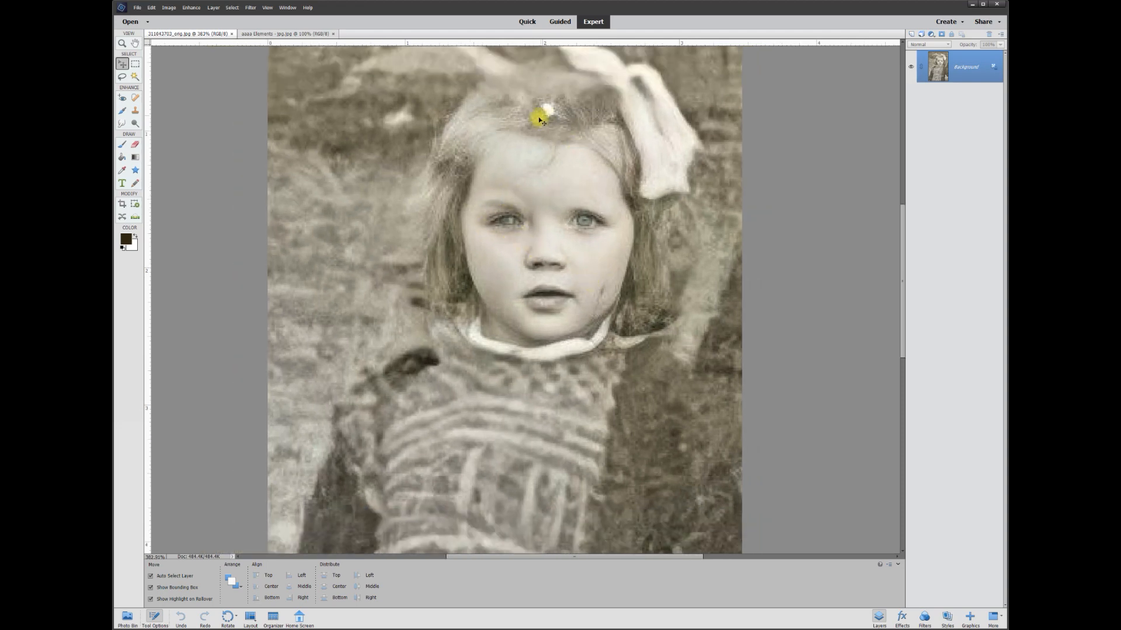
pyautogui.moveTo(902, 272); pyautogui.dragTo(903, 340)
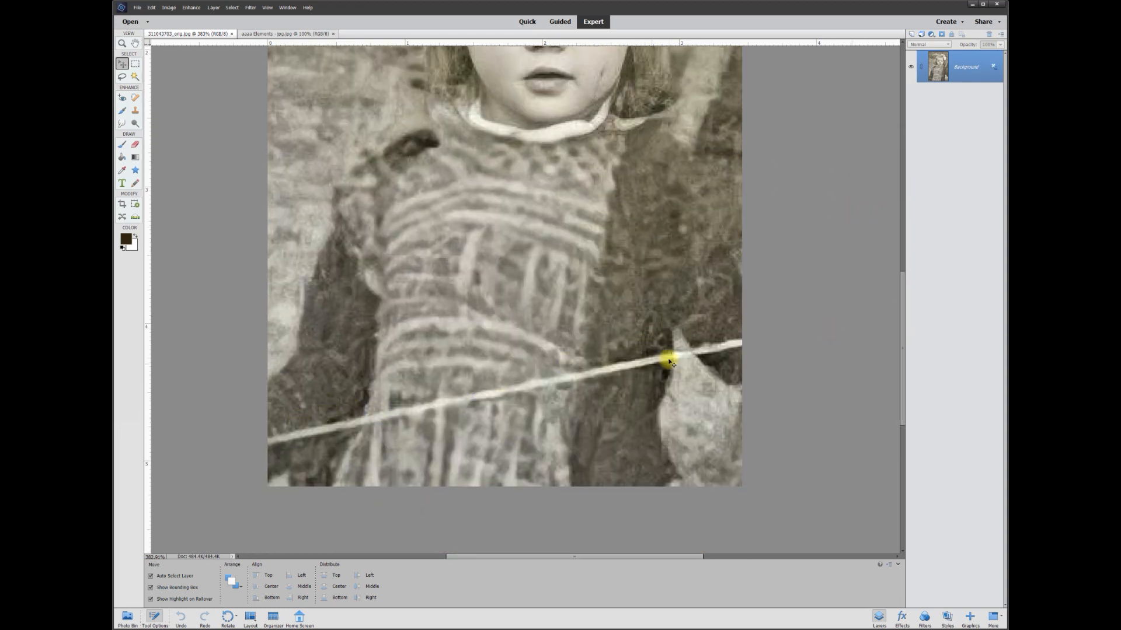
pyautogui.scroll(-4, 703, 289)
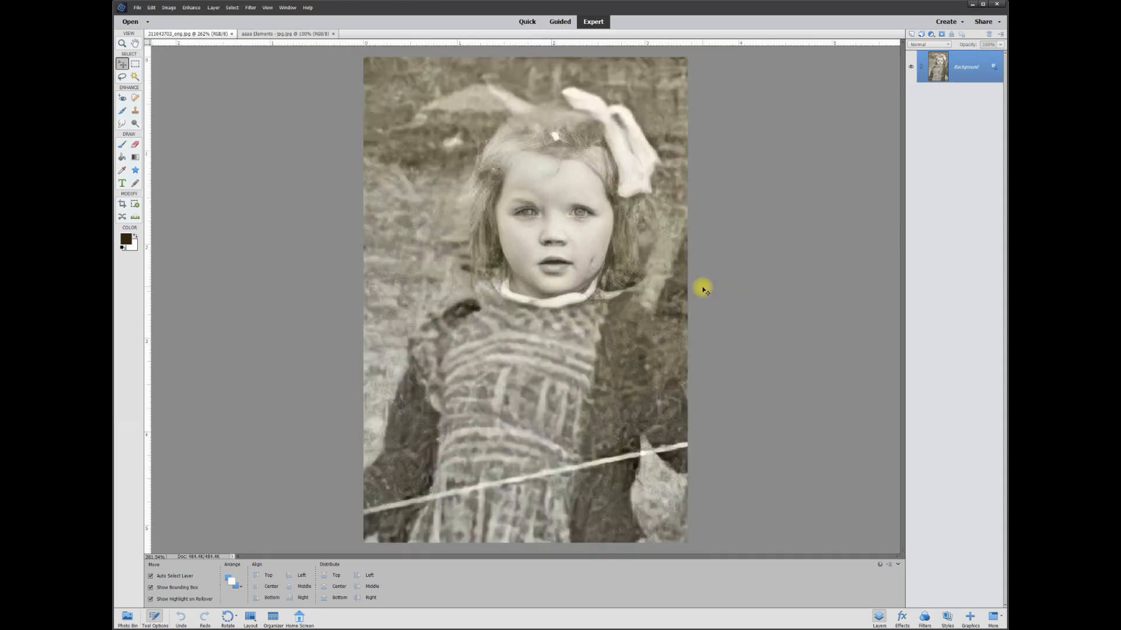
# Select a narrow freehand band with the Lasso around the full length of the white diagonal line crossing the dress.
pyautogui.scroll(4, 699, 296)
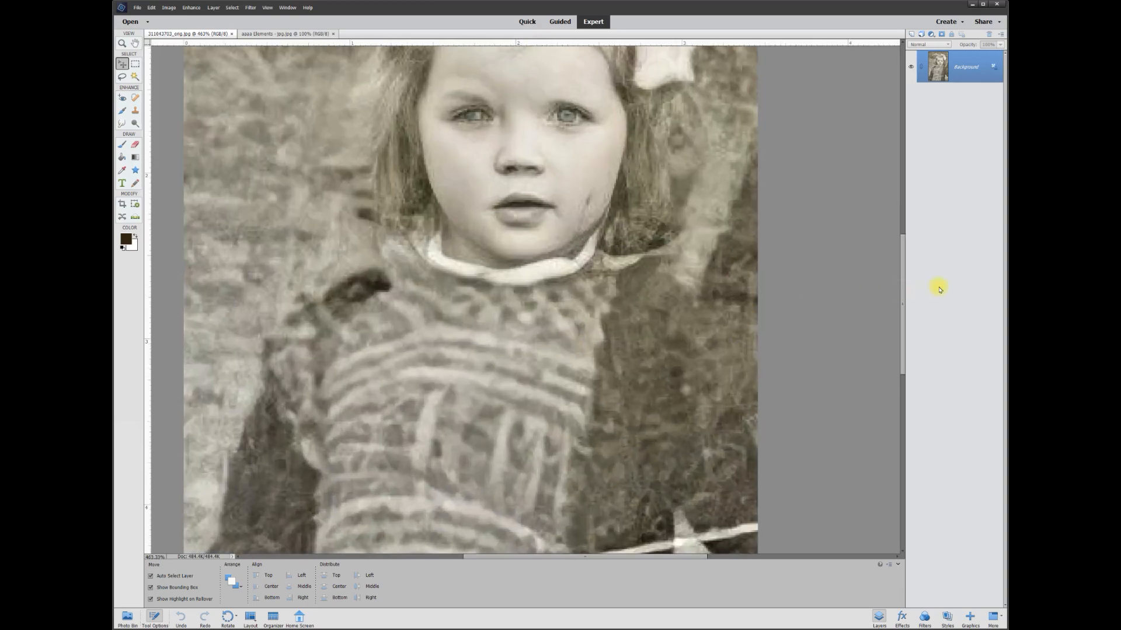
pyautogui.moveTo(904, 319); pyautogui.dragTo(903, 366)
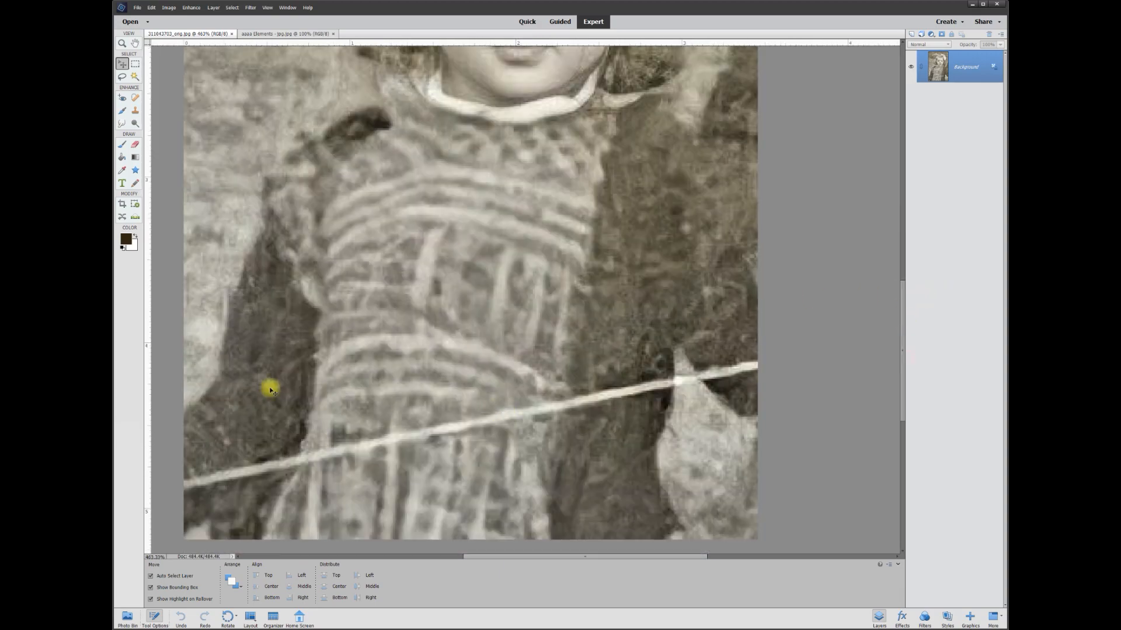
pyautogui.click(123, 78)
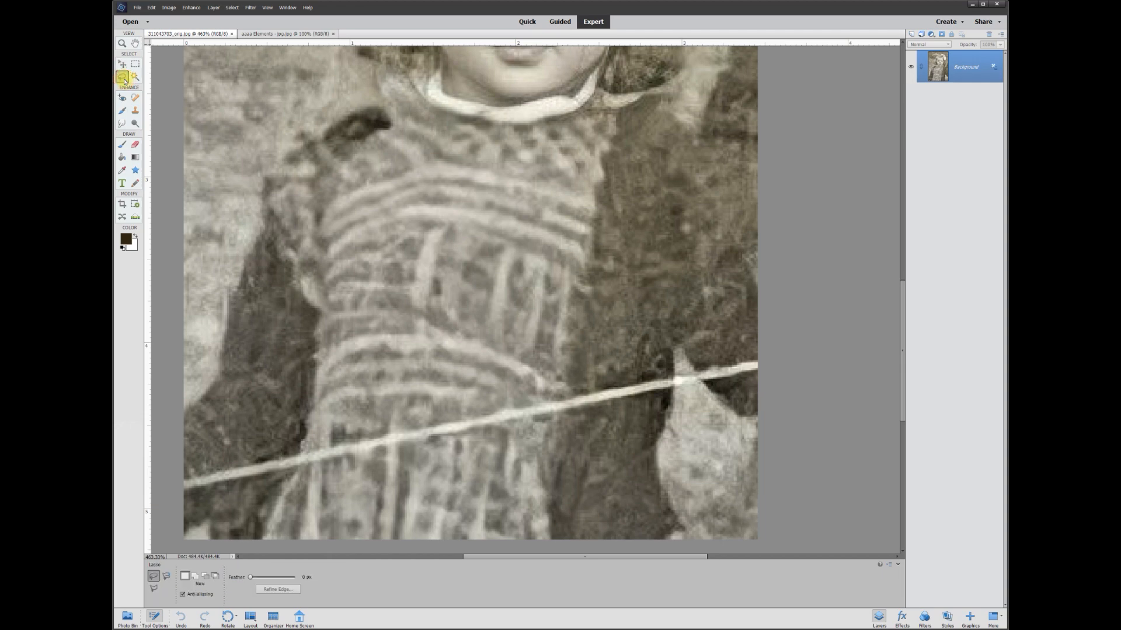
pyautogui.moveTo(183, 470)
pyautogui.mouseDown()
pyautogui.moveTo(637, 377)
pyautogui.moveTo(748, 357)
pyautogui.moveTo(766, 366)
pyautogui.moveTo(759, 385)
pyautogui.moveTo(178, 495)
pyautogui.mouseUp()
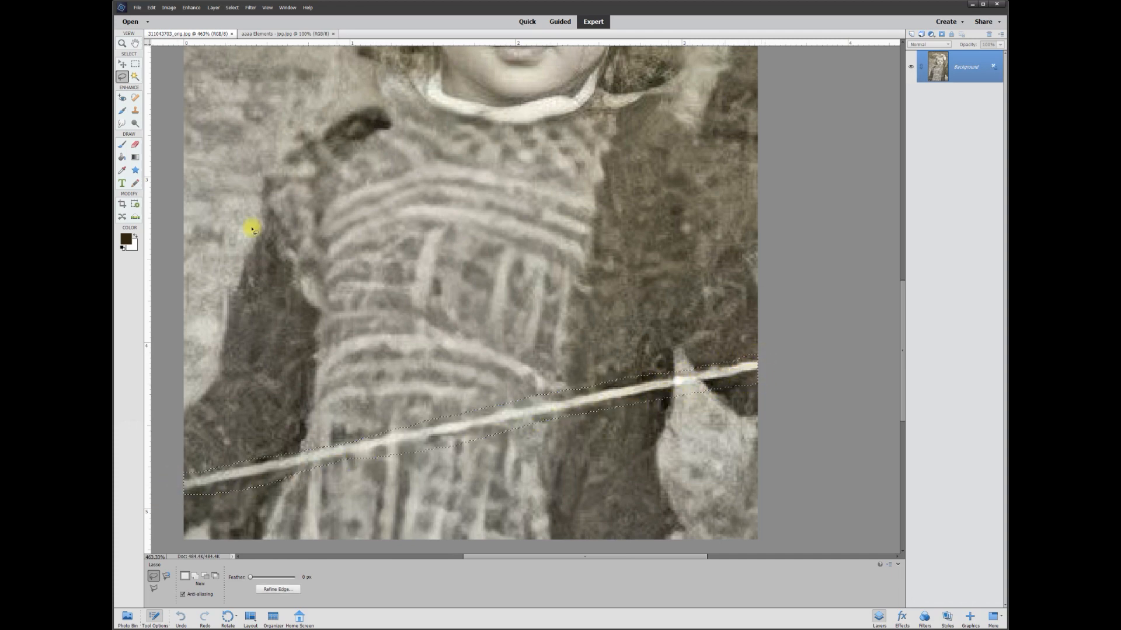
# Fill the selected band using Content-Aware in Normal mode at 100% opacity to remove the white line, and clear the selection.
pyautogui.click(152, 8)
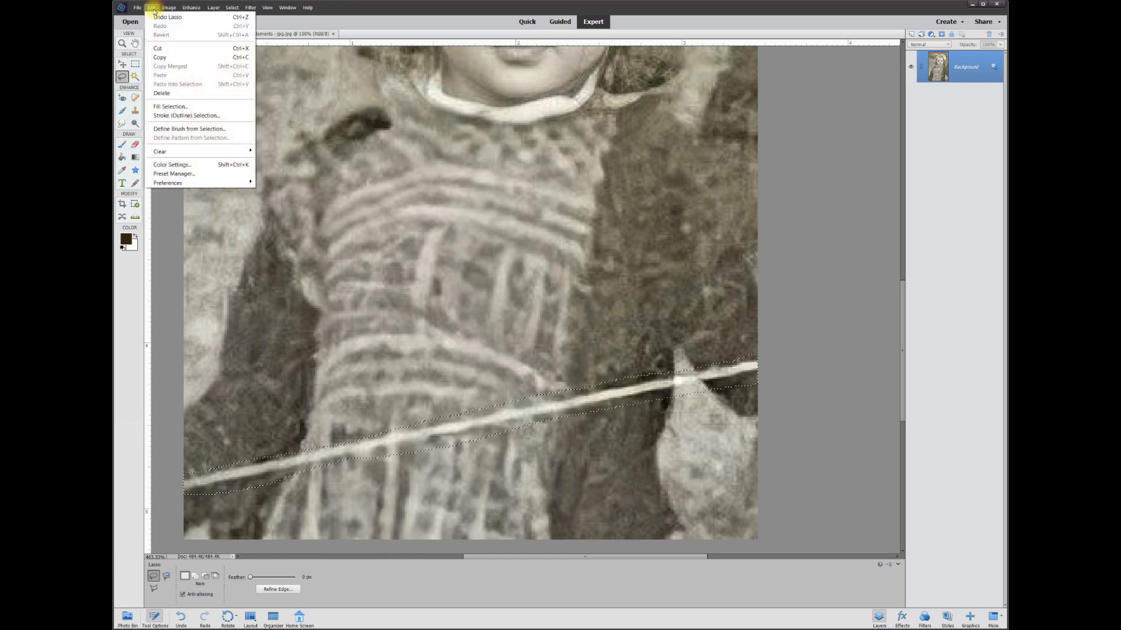
pyautogui.click(158, 107)
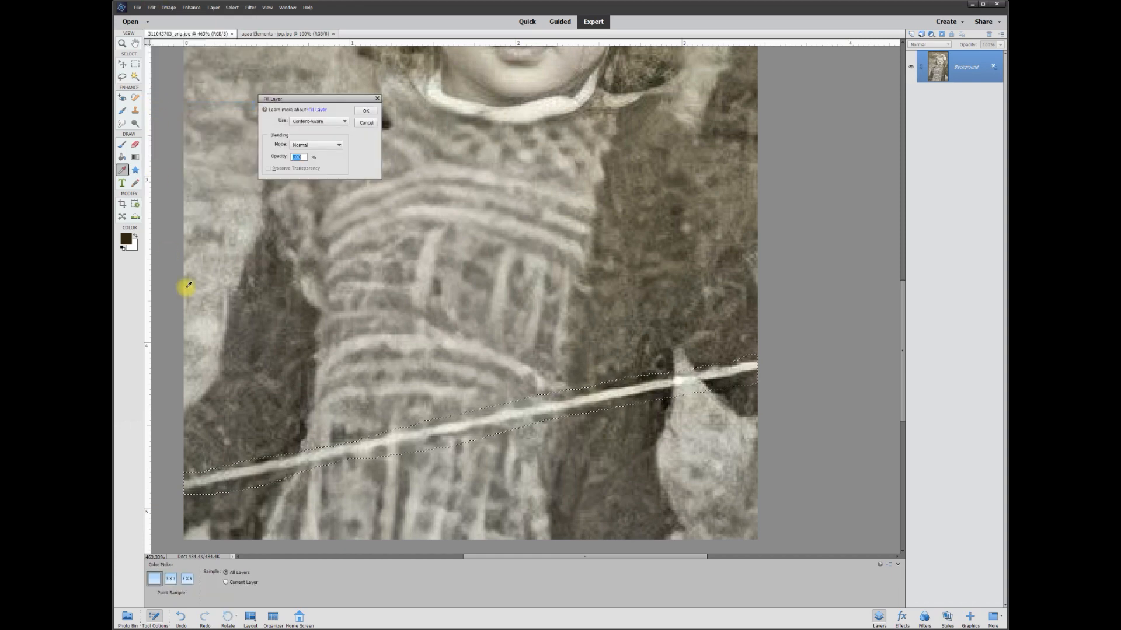
pyautogui.click(313, 123)
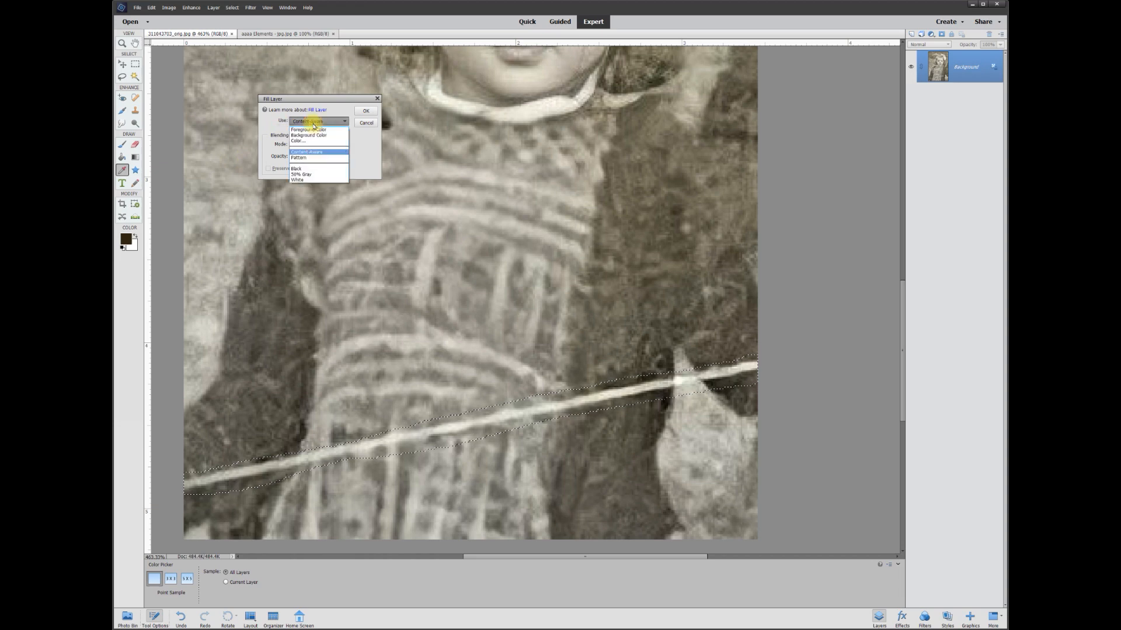
pyautogui.click(313, 152)
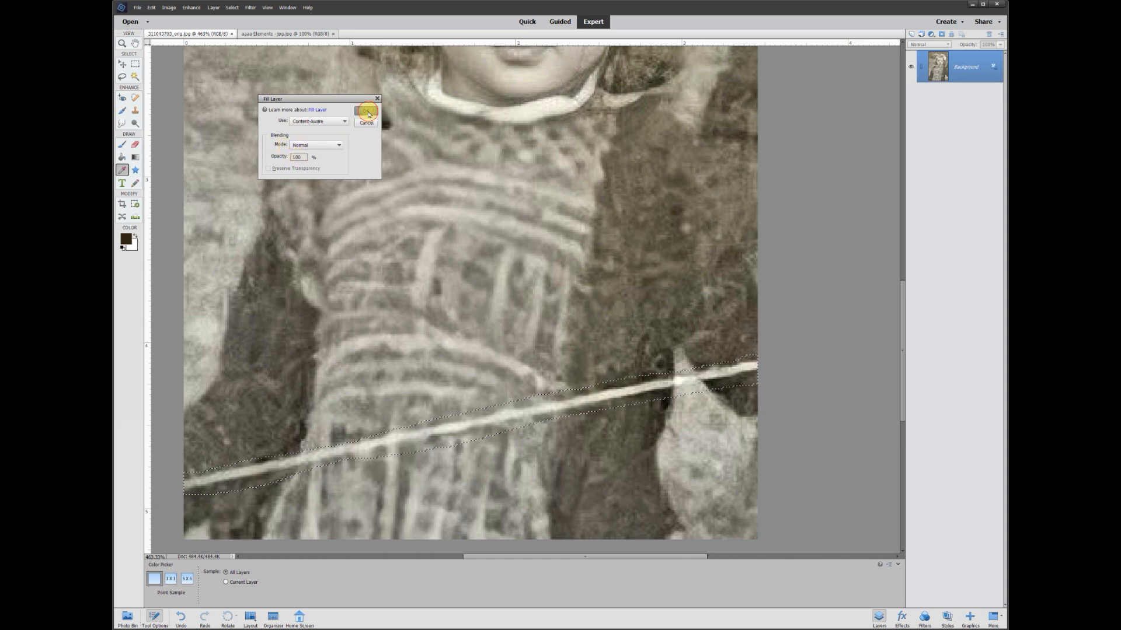
pyautogui.click(366, 111)
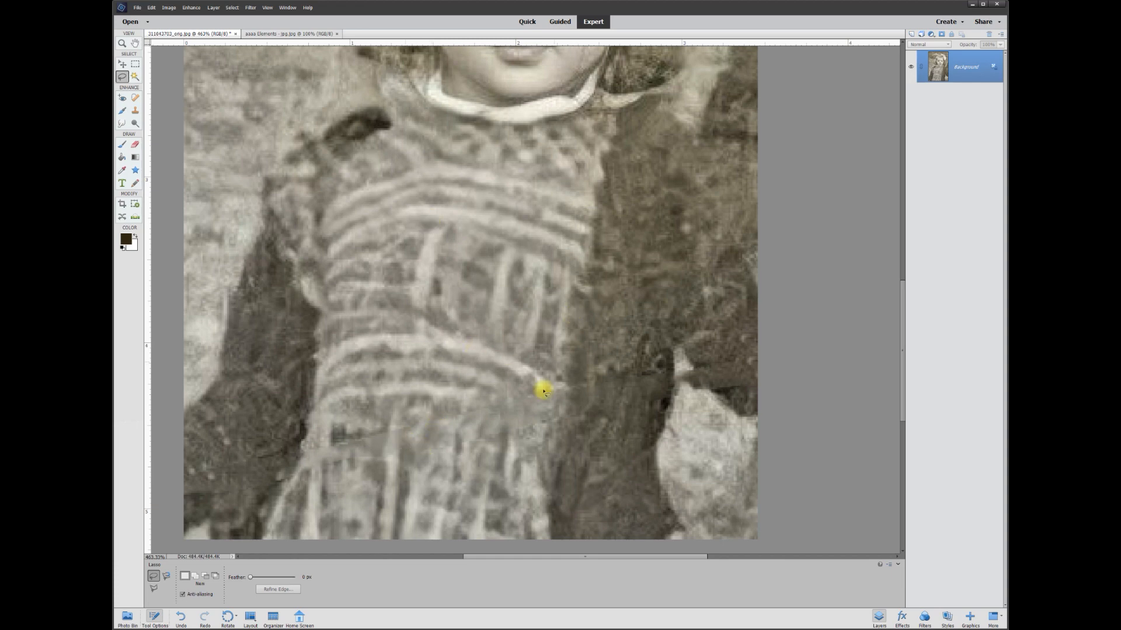
pyautogui.scroll(-2, 724, 366)
pyautogui.scroll(-1, 719, 369)
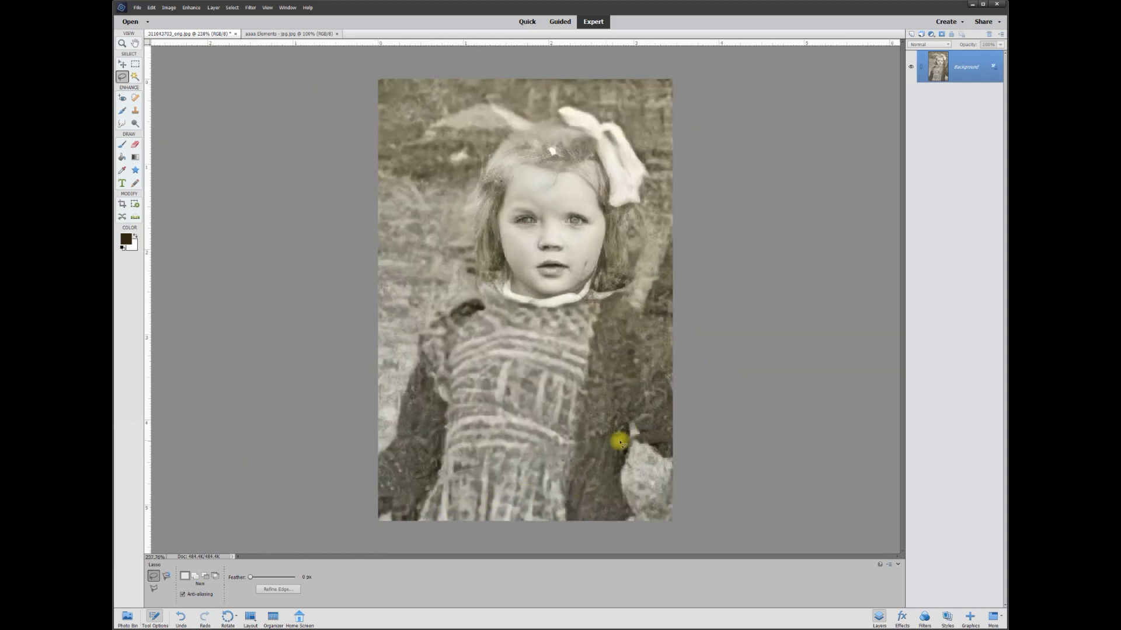
# Remove the white spot in the girl's hair with the Spot Healing Brush, using a hard round 13 px brush.
pyautogui.scroll(4, 548, 136)
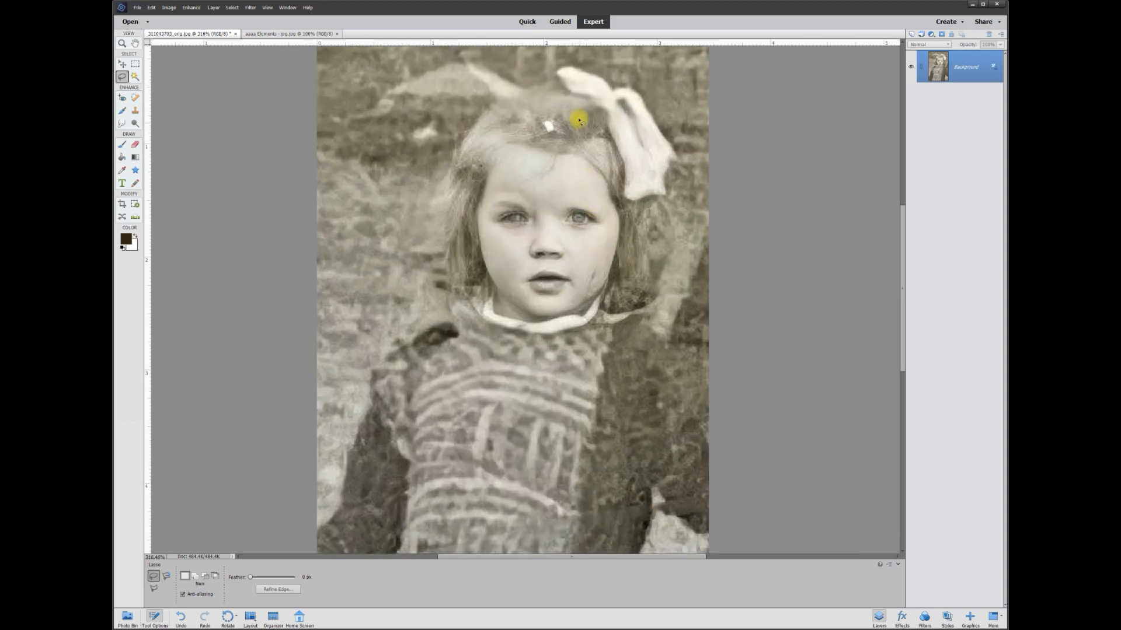
pyautogui.scroll(1, 549, 136)
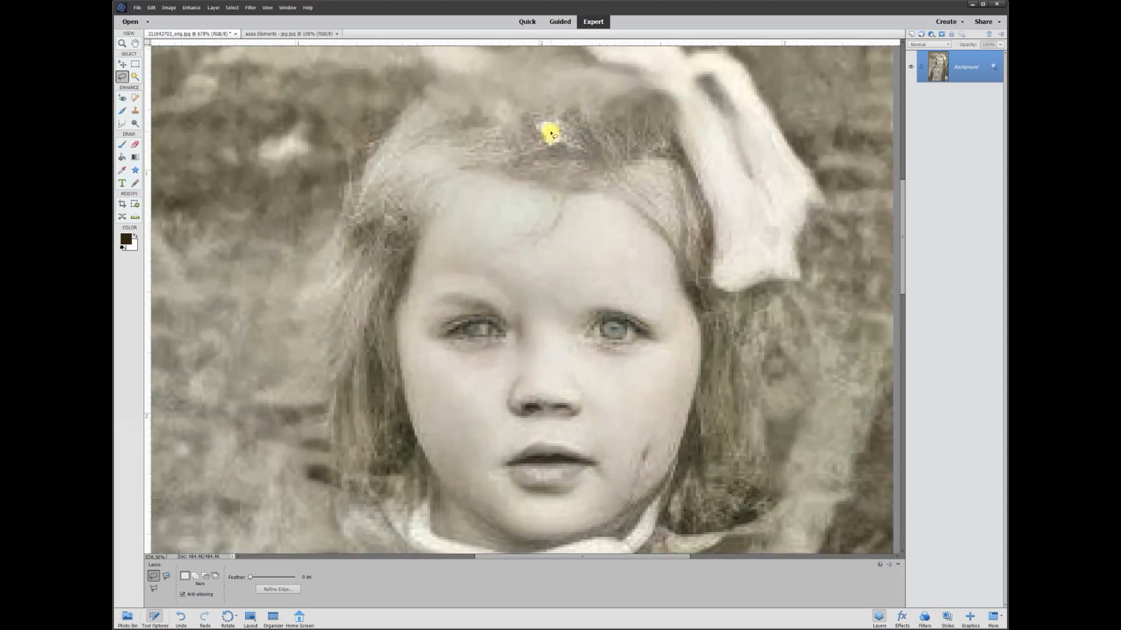
pyautogui.click(136, 99)
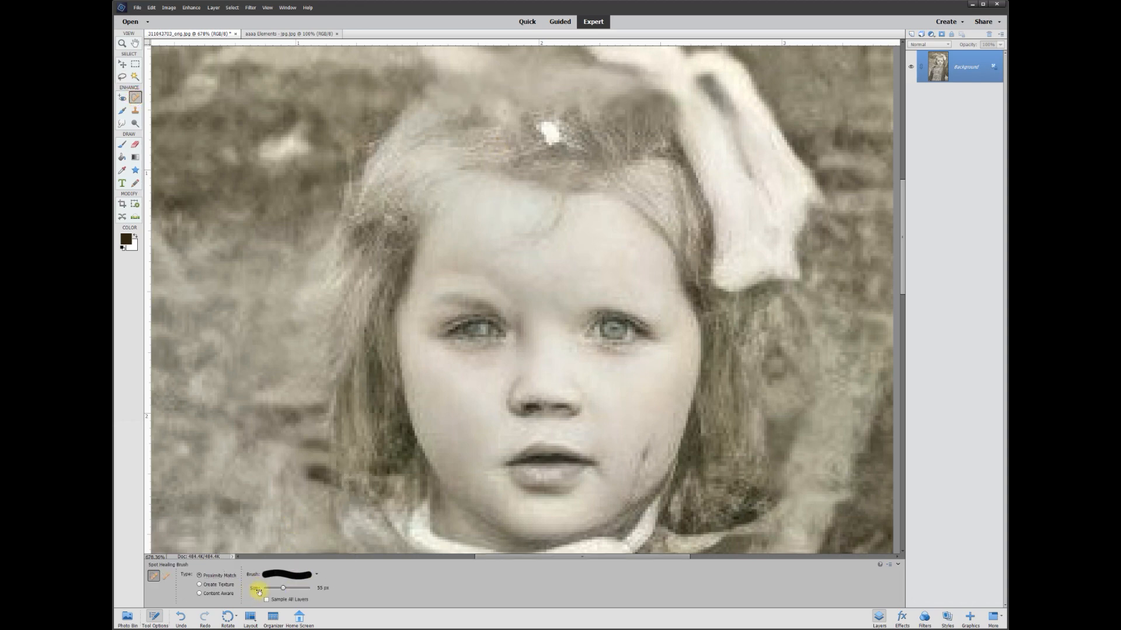
pyautogui.click(318, 577)
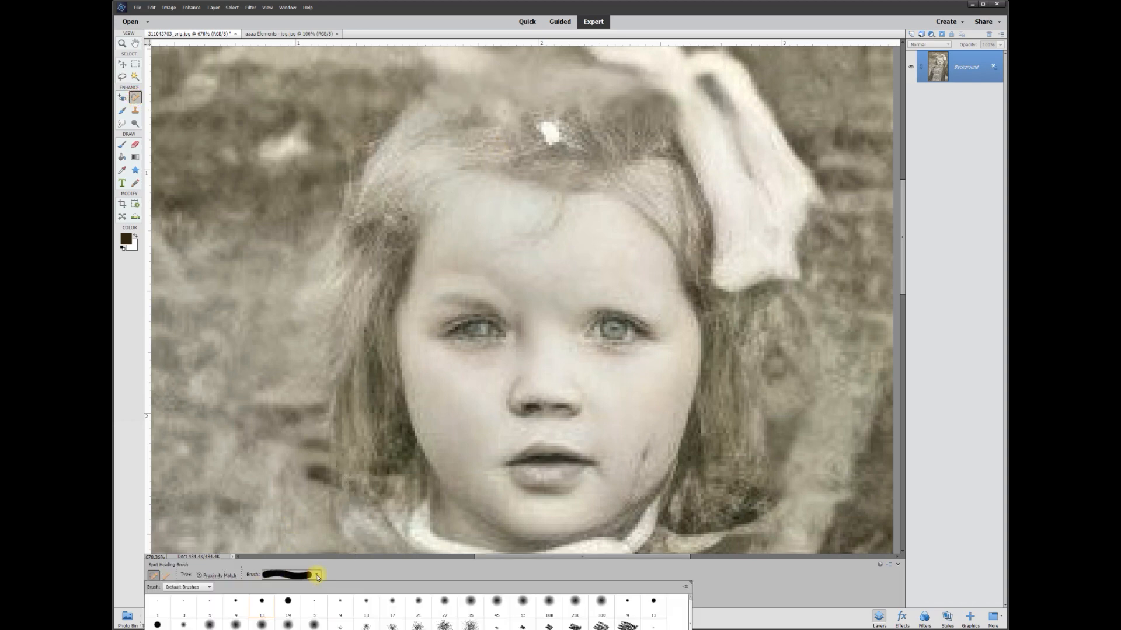
pyautogui.click(291, 603)
pyautogui.click(262, 607)
pyautogui.click(549, 134)
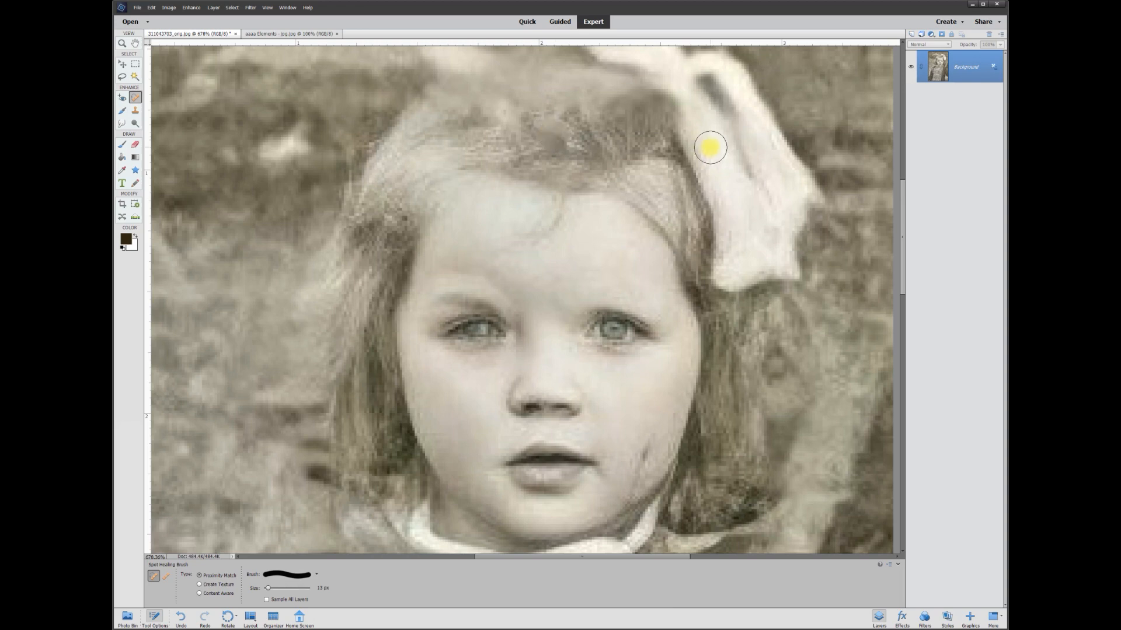
# Set the Spot Healing Brush size to 9 px and paint out the dark scratch on the girl's cheek.
pyautogui.scroll(-3, 601, 155)
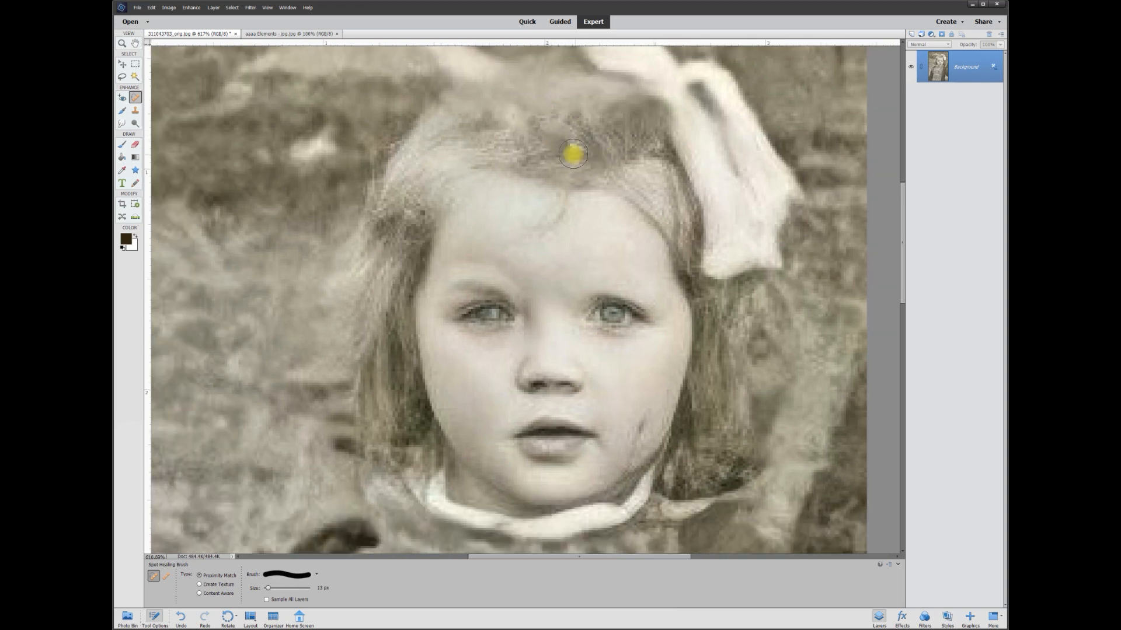
pyautogui.scroll(-1, 669, 208)
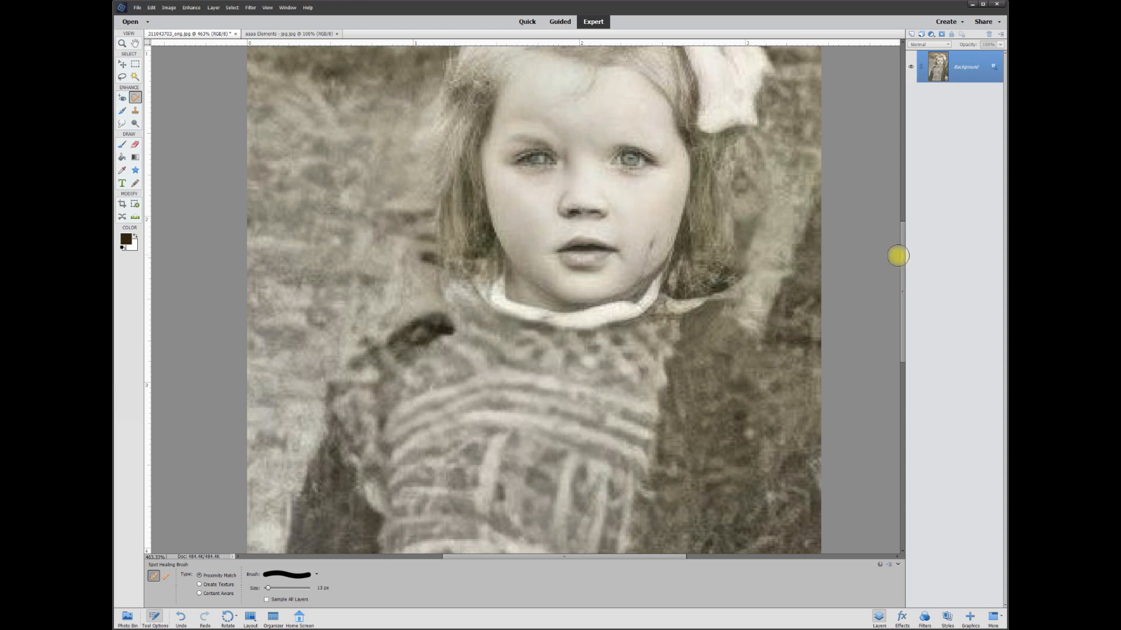
pyautogui.scroll(3, 869, 279)
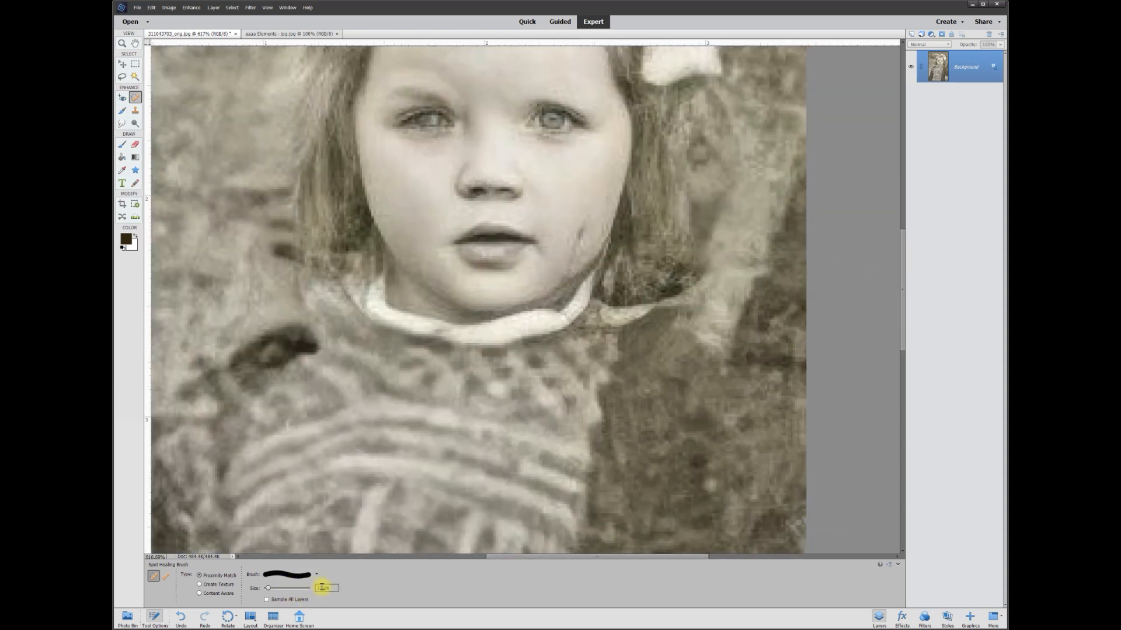
pyautogui.click(321, 588)
pyautogui.write('9')
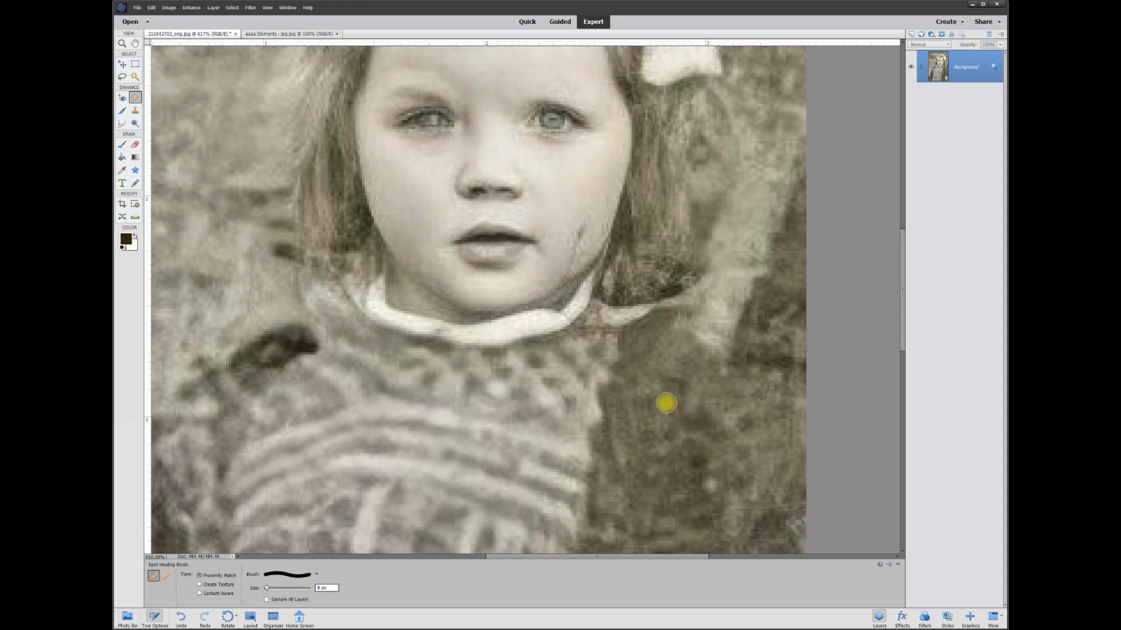
pyautogui.moveTo(584, 212); pyautogui.dragTo(566, 272)
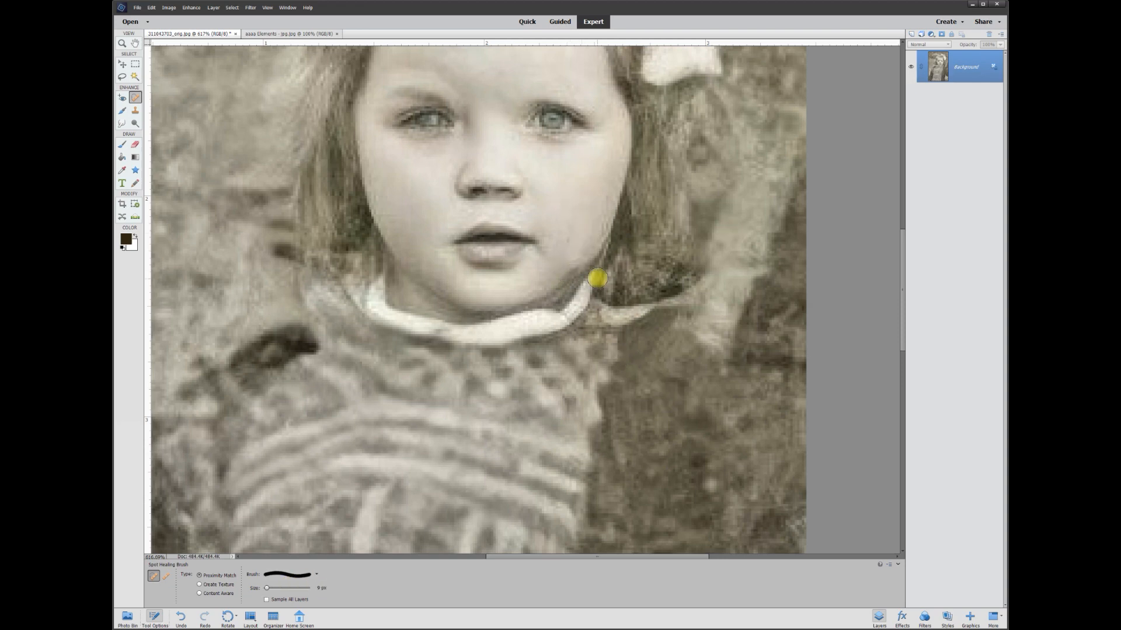
pyautogui.scroll(-1, 614, 272)
pyautogui.scroll(-1, 614, 272)
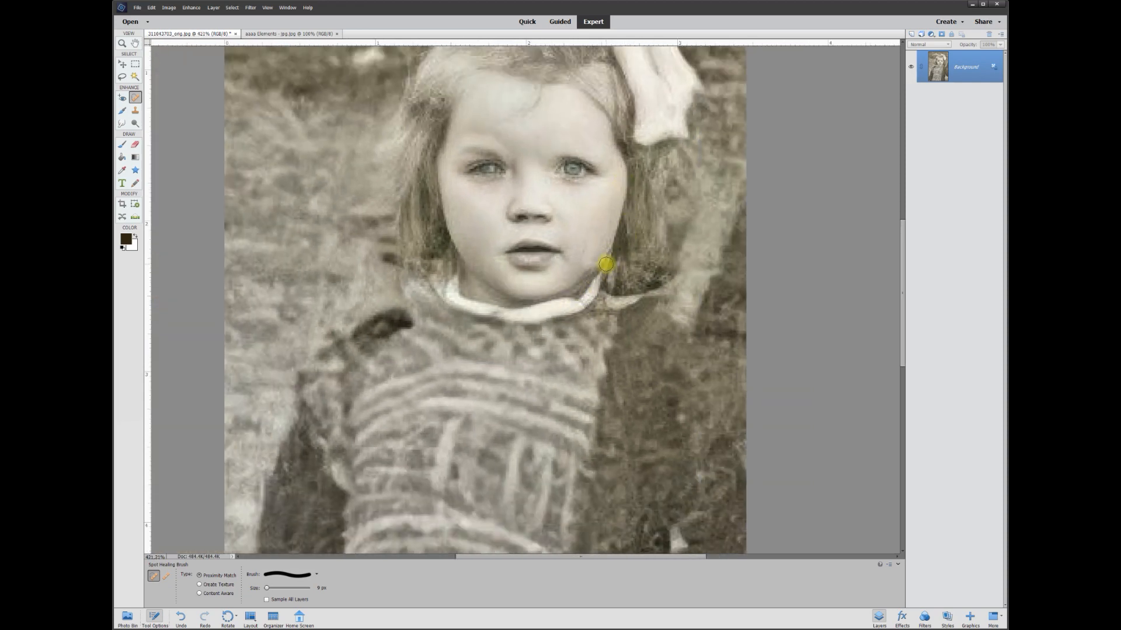
# Lasso the left edge of the girl's face from beside the forehead down to the chin and copy it to a new layer.
pyautogui.scroll(1, 626, 250)
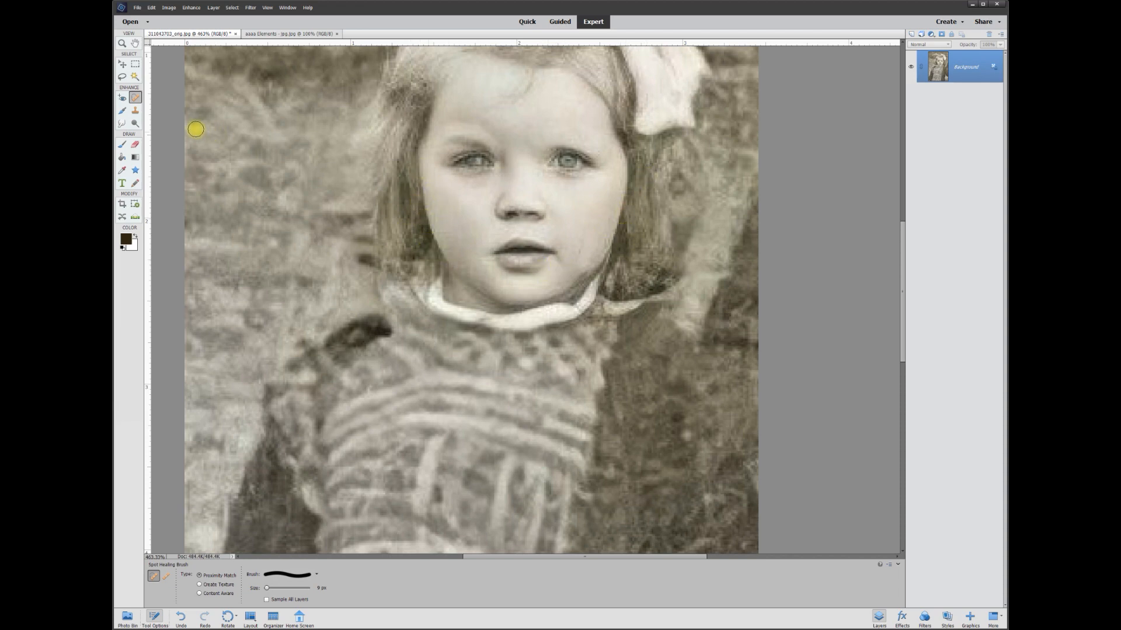
pyautogui.click(122, 78)
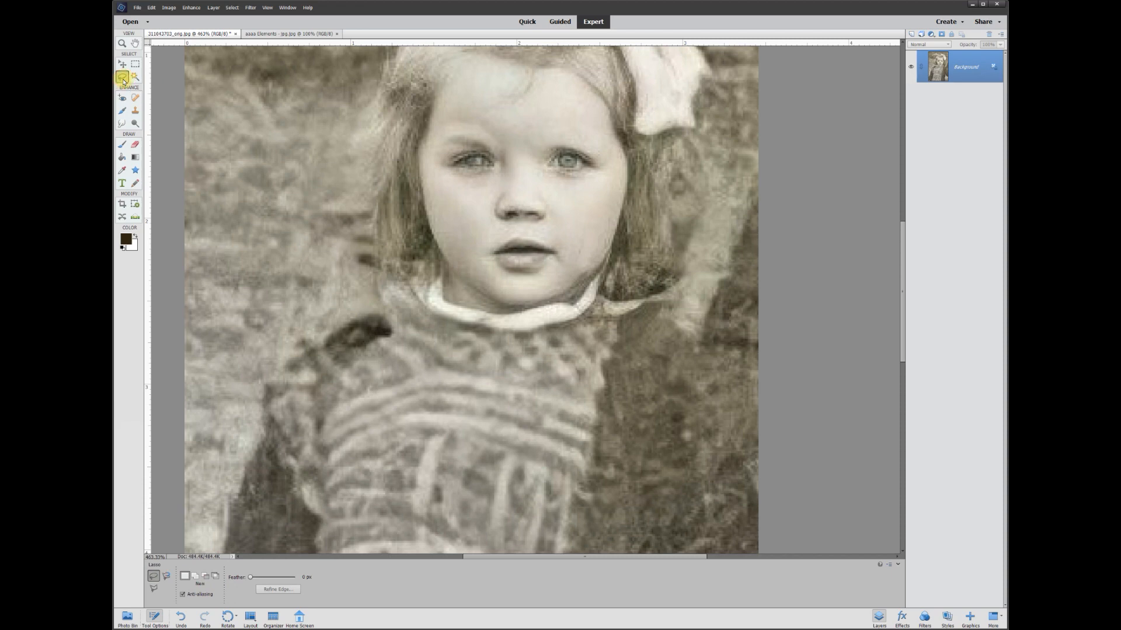
pyautogui.moveTo(438, 148)
pyautogui.mouseDown()
pyautogui.moveTo(430, 100)
pyautogui.moveTo(403, 134)
pyautogui.moveTo(408, 229)
pyautogui.moveTo(445, 292)
pyautogui.moveTo(467, 304)
pyautogui.moveTo(506, 299)
pyautogui.moveTo(448, 210)
pyautogui.mouseUp()
pyautogui.rightClick(431, 217)
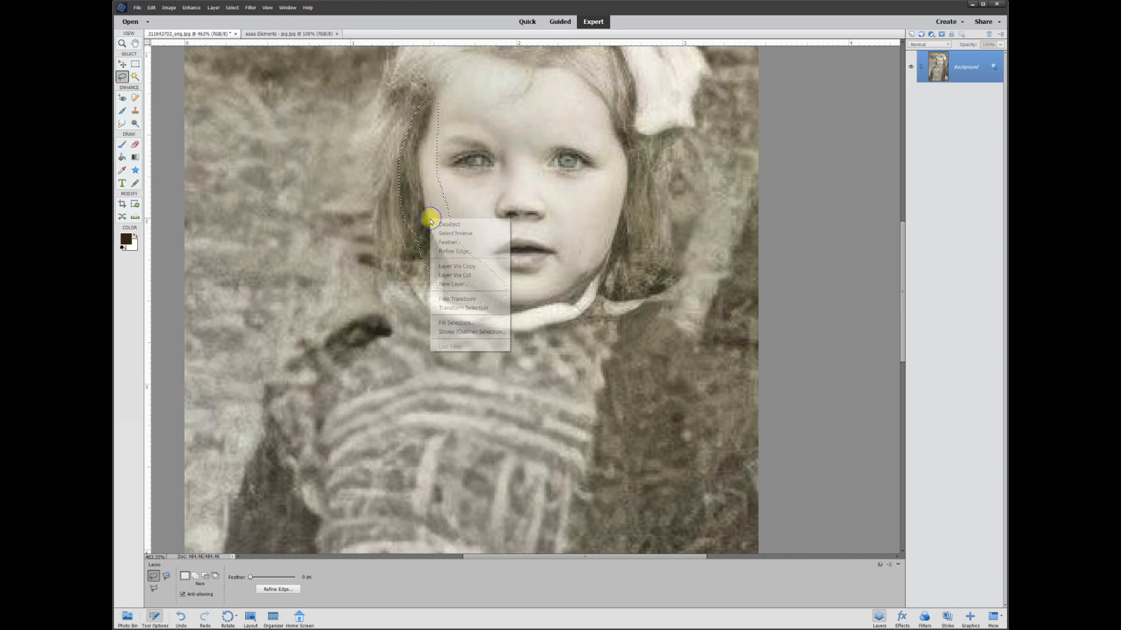
pyautogui.click(459, 263)
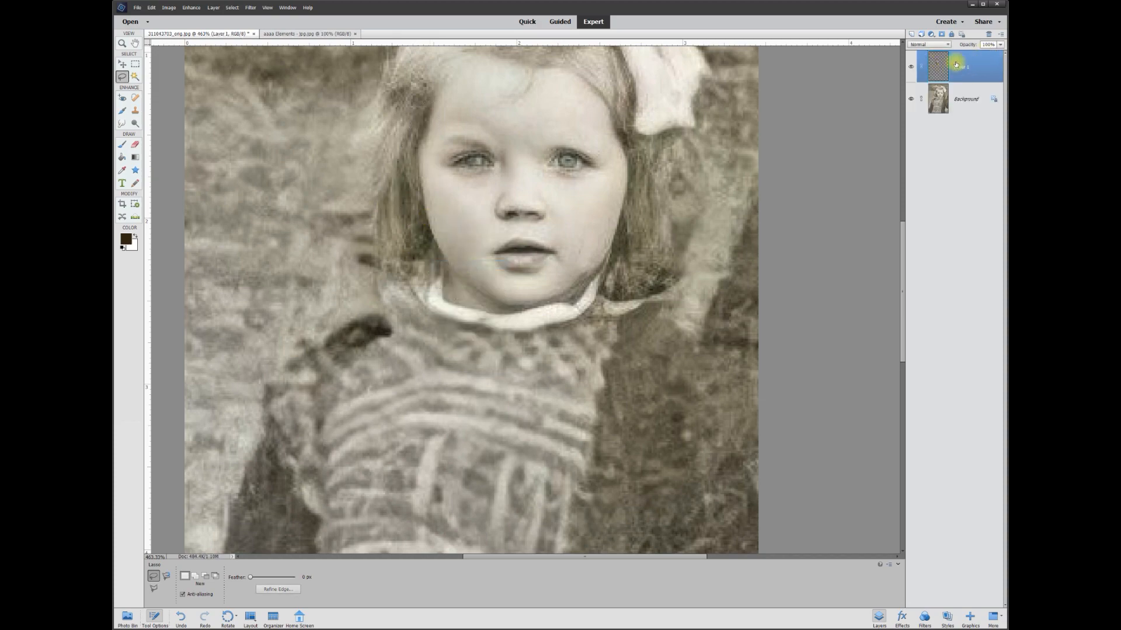
# Toggle the visibility of the background and the copied face-edge layer to inspect each one, leaving both shown.
pyautogui.click(911, 99)
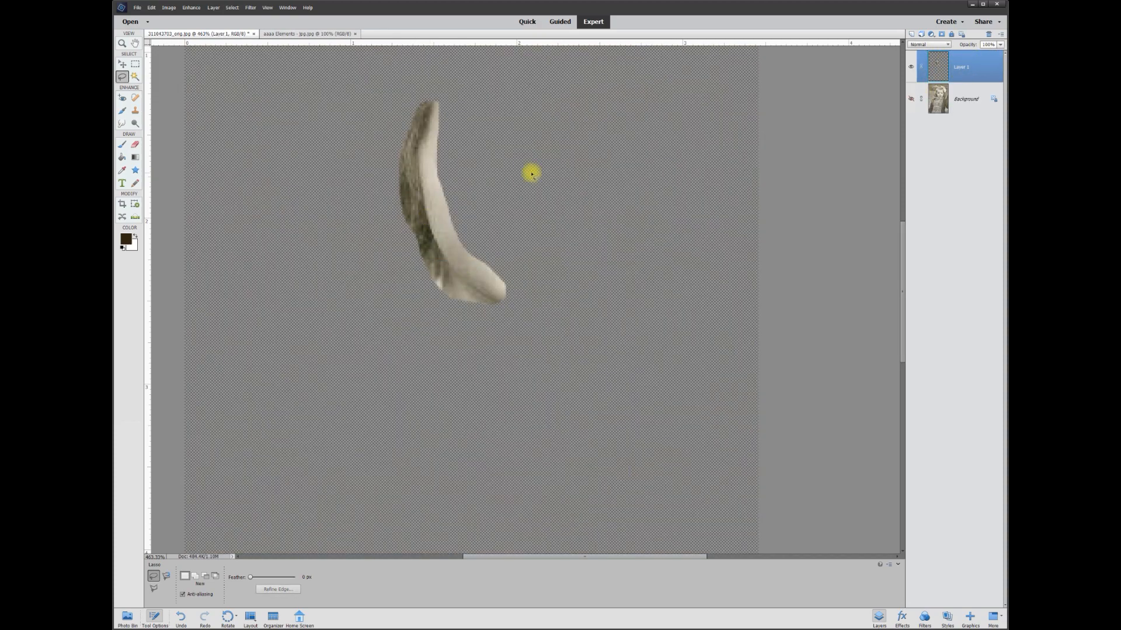
pyautogui.click(911, 68)
pyautogui.click(911, 67)
pyautogui.click(911, 100)
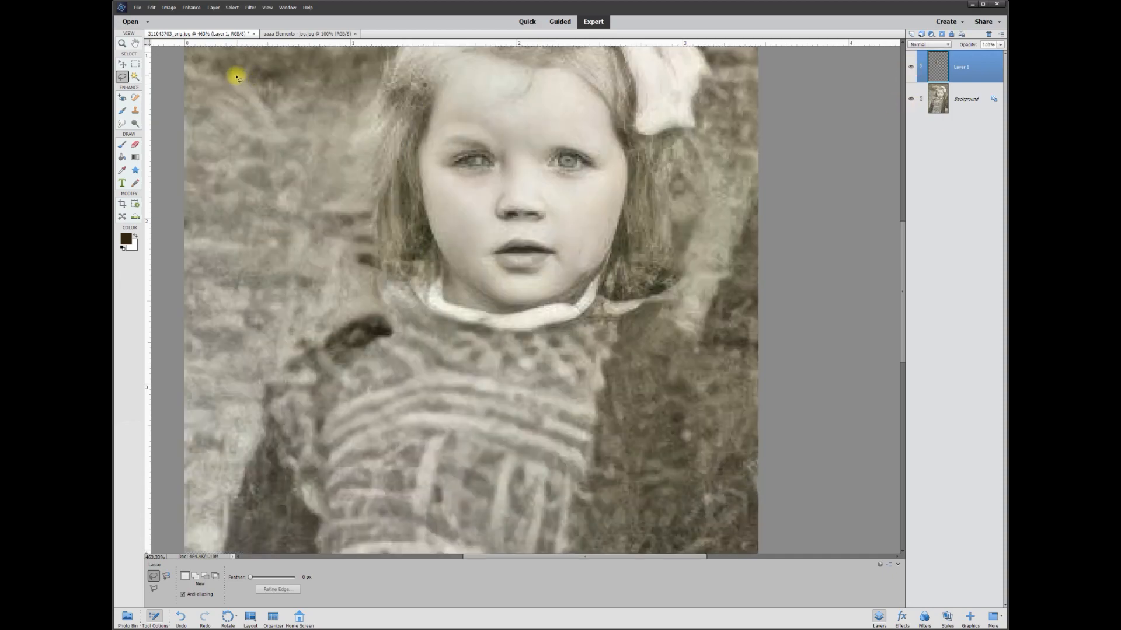
# Flip the copied face-edge layer horizontally and place it along the damaged right edge of the girl's face.
pyautogui.click(122, 64)
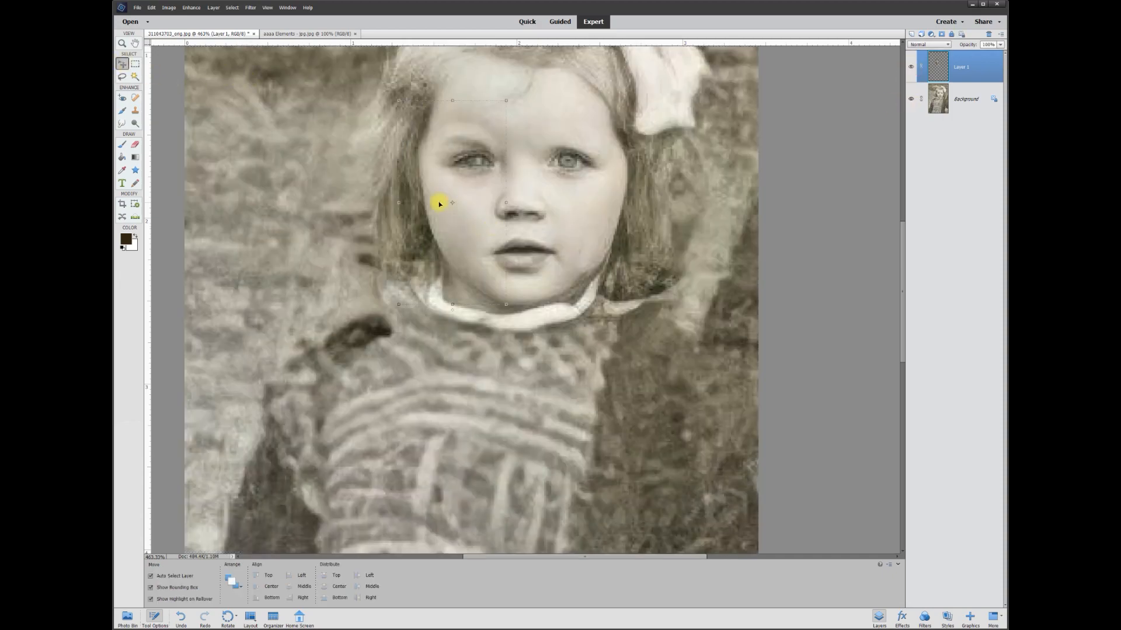
pyautogui.moveTo(426, 216); pyautogui.dragTo(516, 208)
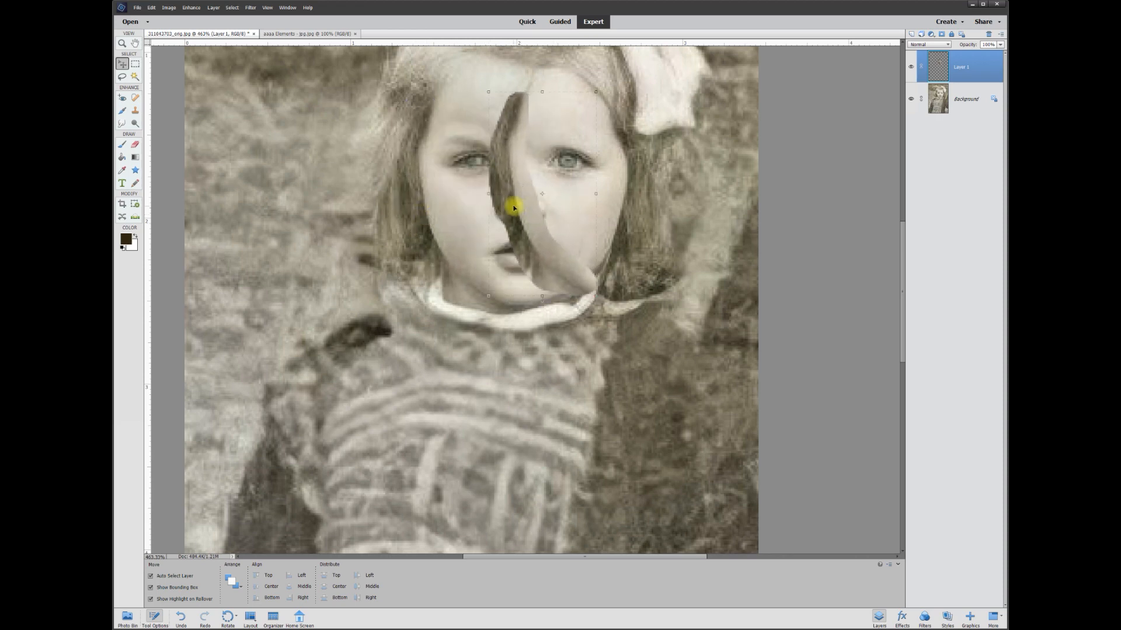
pyautogui.click(169, 8)
pyautogui.moveTo(187, 17)
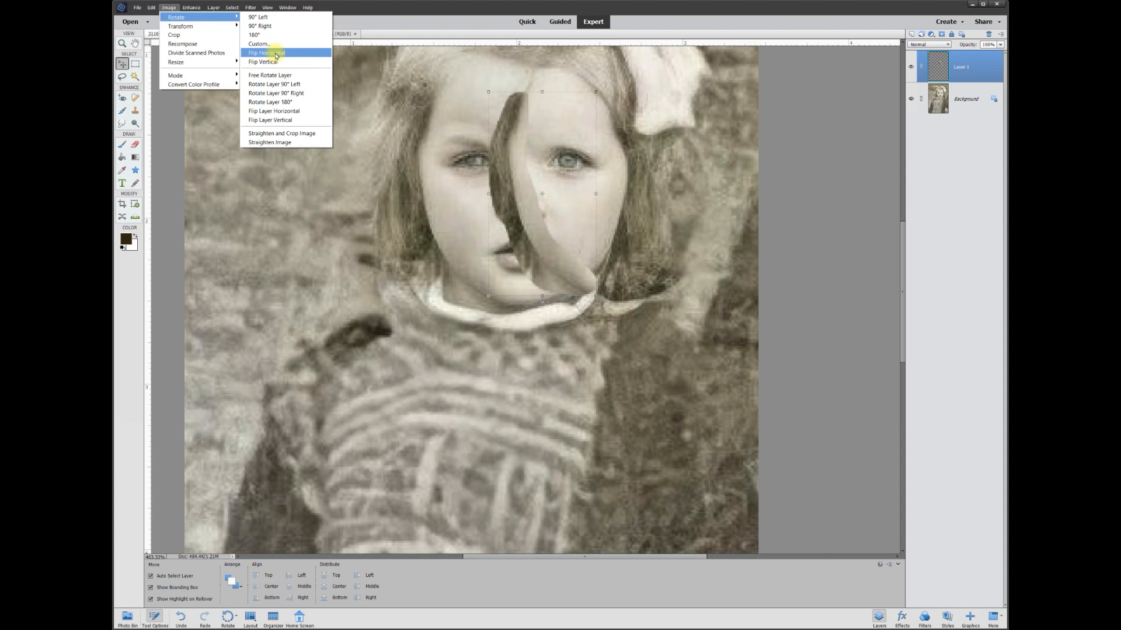
pyautogui.click(279, 112)
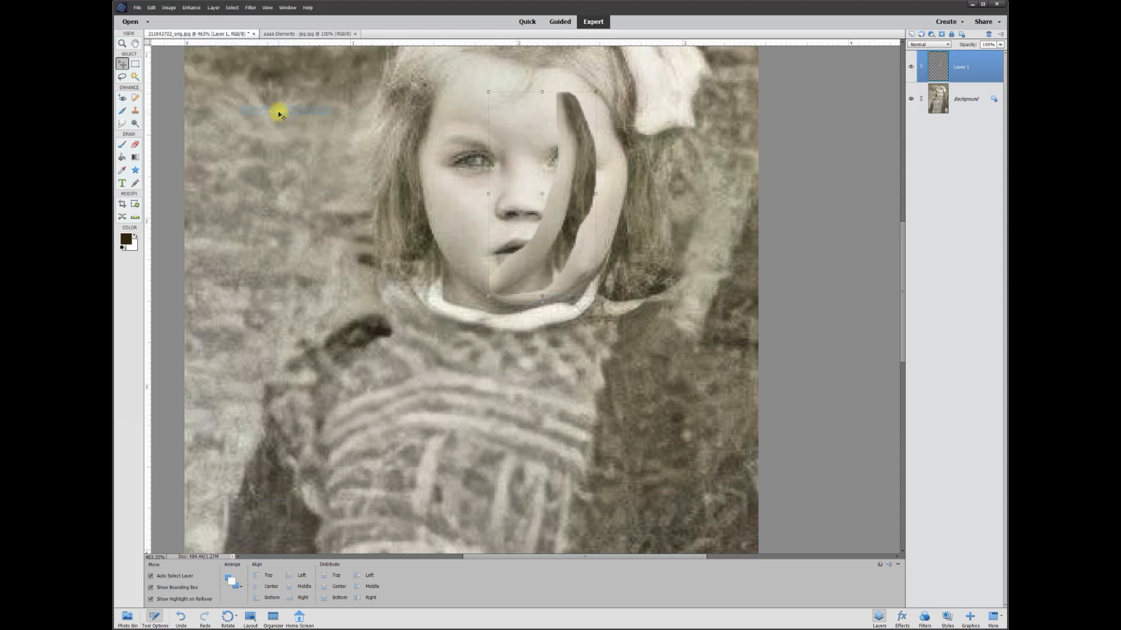
pyautogui.moveTo(570, 192); pyautogui.dragTo(620, 202)
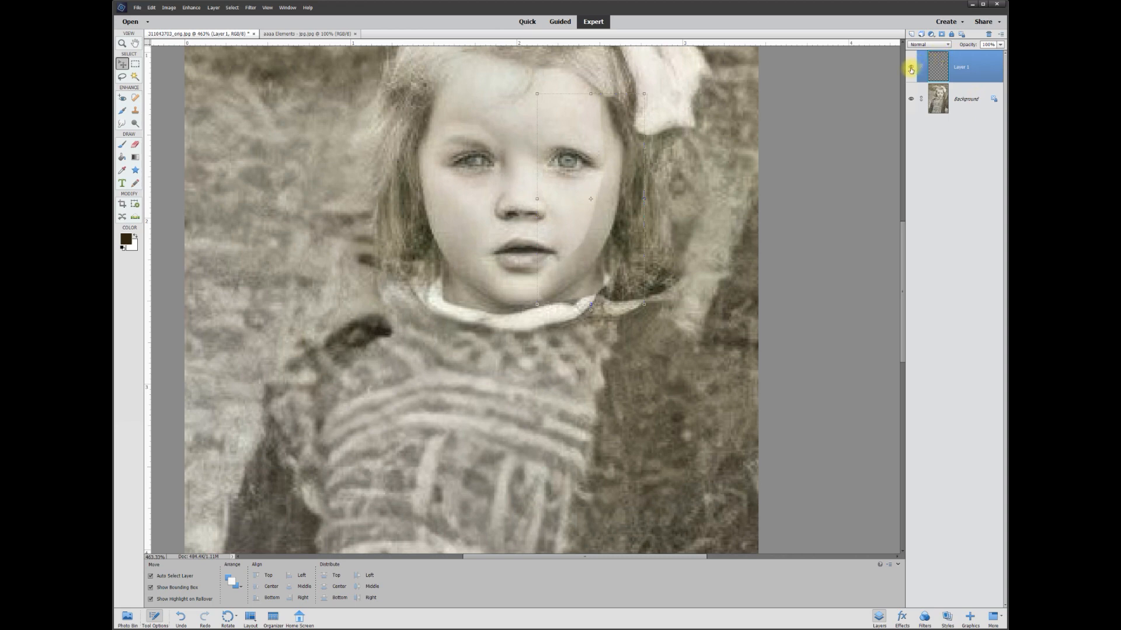
# Toggle the flipped face-edge layer's visibility to compare the face contour with and without it, leaving it shown.
pyautogui.click(911, 69)
pyautogui.click(911, 69)
pyautogui.click(911, 70)
pyautogui.click(911, 69)
pyautogui.click(911, 69)
pyautogui.click(911, 69)
# Set the flipped face-edge layer's brightness to 22 with Brightness/Contrast to blend it with the surrounding skin.
pyautogui.click(191, 7)
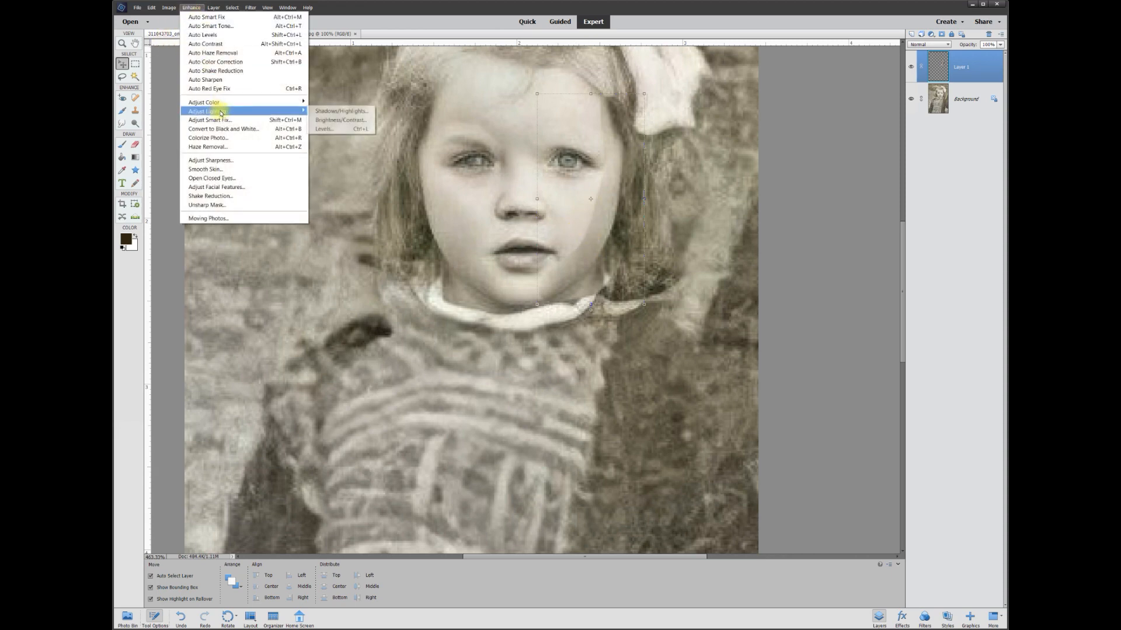
pyautogui.click(337, 120)
pyautogui.moveTo(385, 70); pyautogui.dragTo(418, 172)
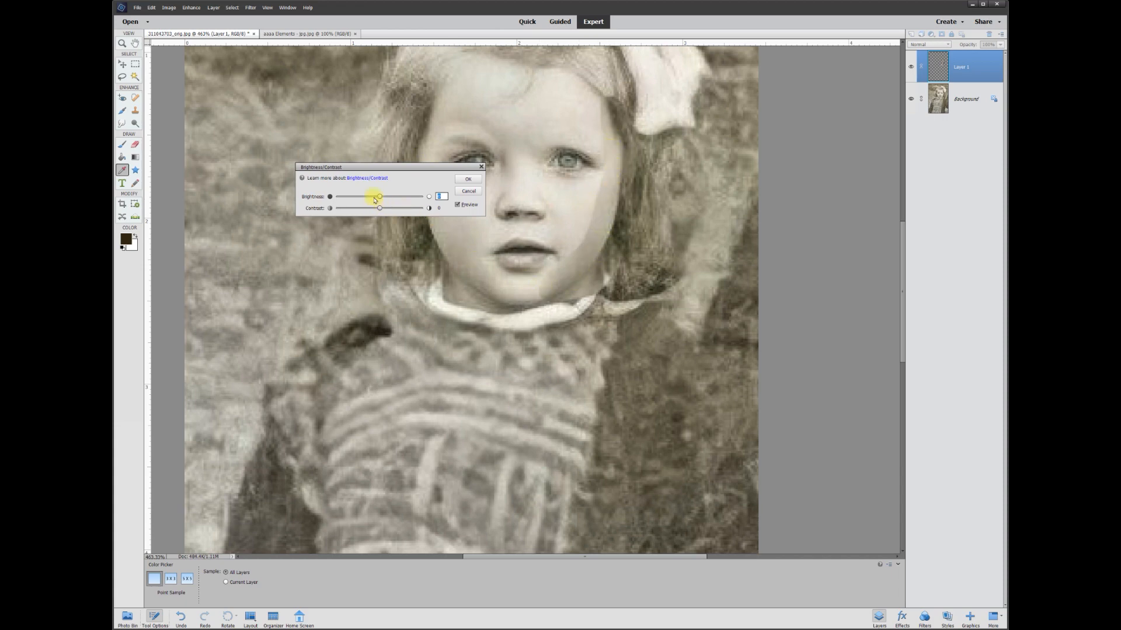
pyautogui.moveTo(380, 198)
pyautogui.mouseDown()
pyautogui.moveTo(356, 199)
pyautogui.moveTo(413, 199)
pyautogui.moveTo(388, 199)
pyautogui.mouseUp()
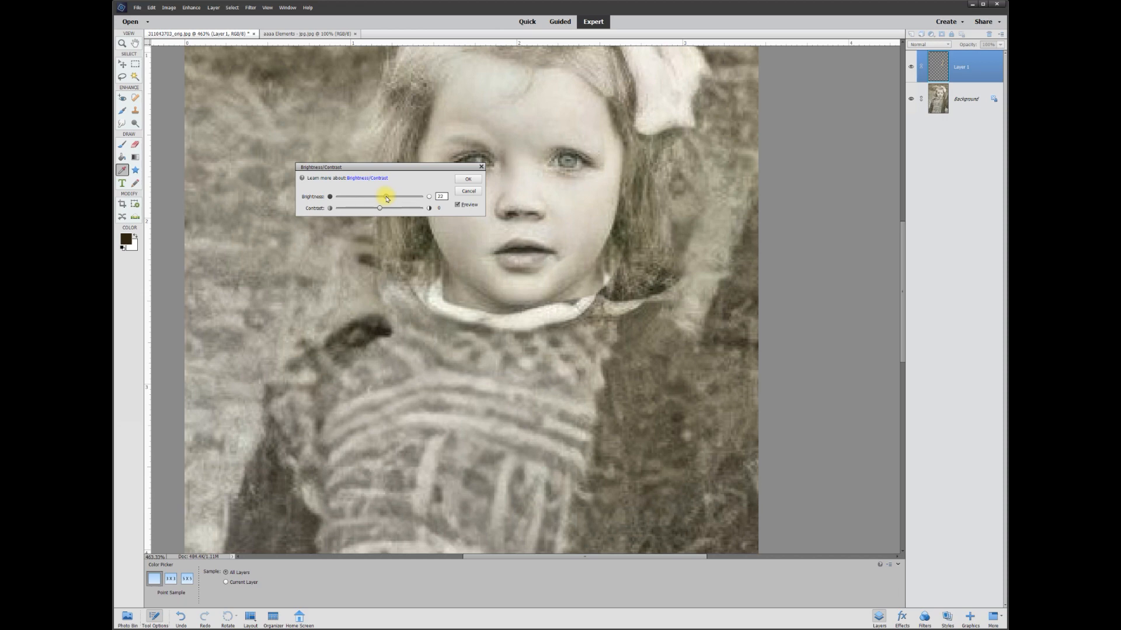
pyautogui.click(468, 178)
pyautogui.press('v')
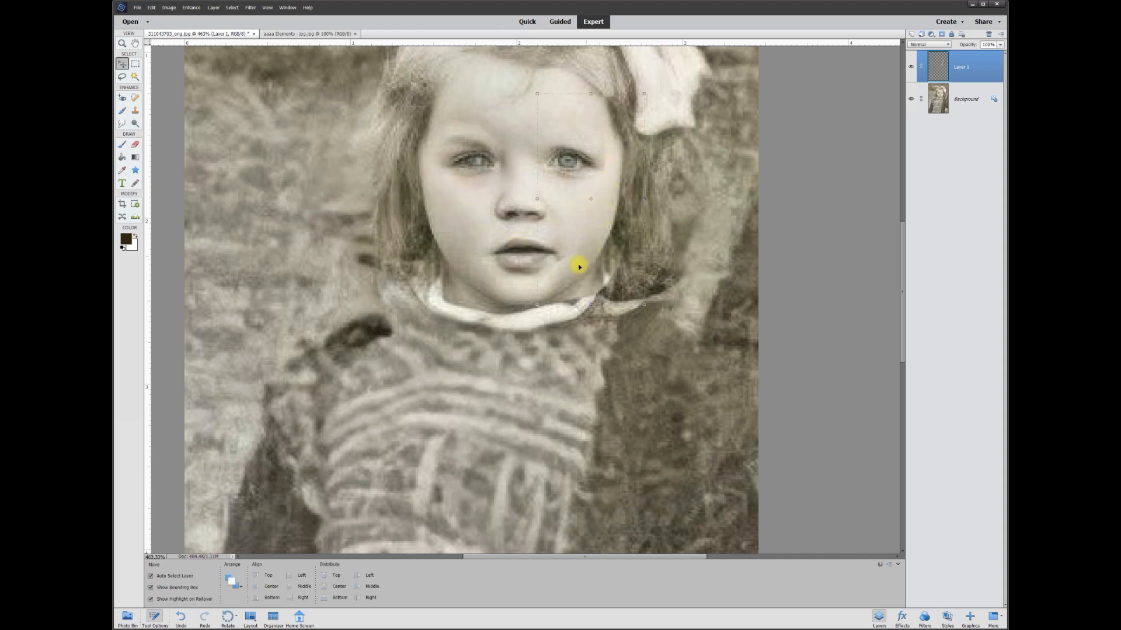
# Erase the inner border and the surplus around the flipped face-edge patch with a small, soft Eraser brush.
pyautogui.click(135, 144)
pyautogui.click(260, 589)
pyautogui.write('25')
pyautogui.press('Return')
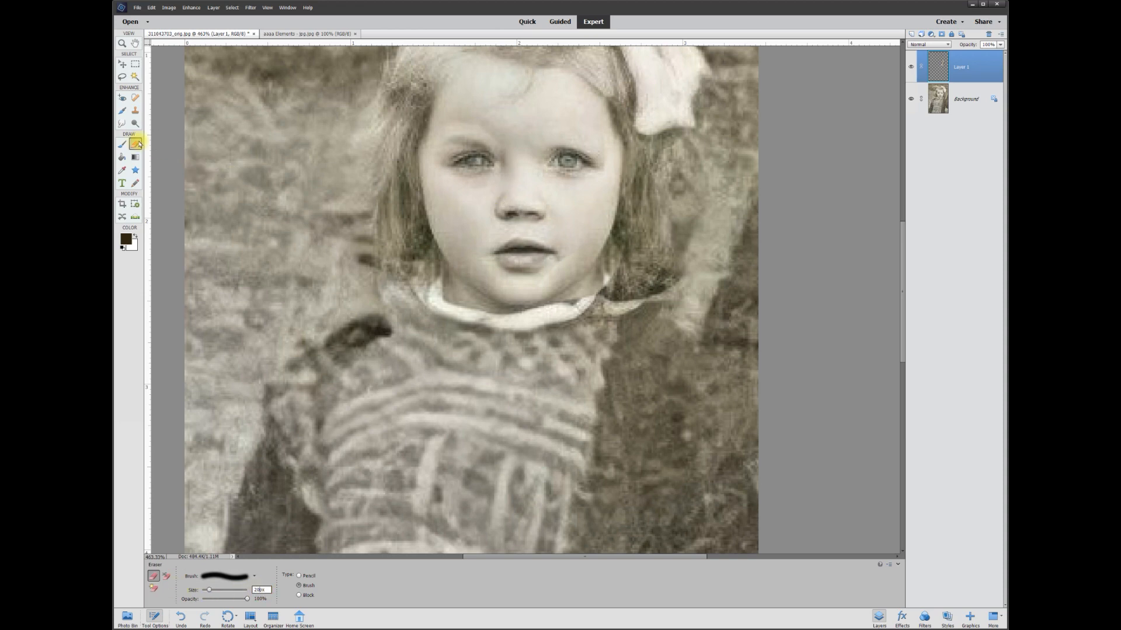
pyautogui.click(913, 102)
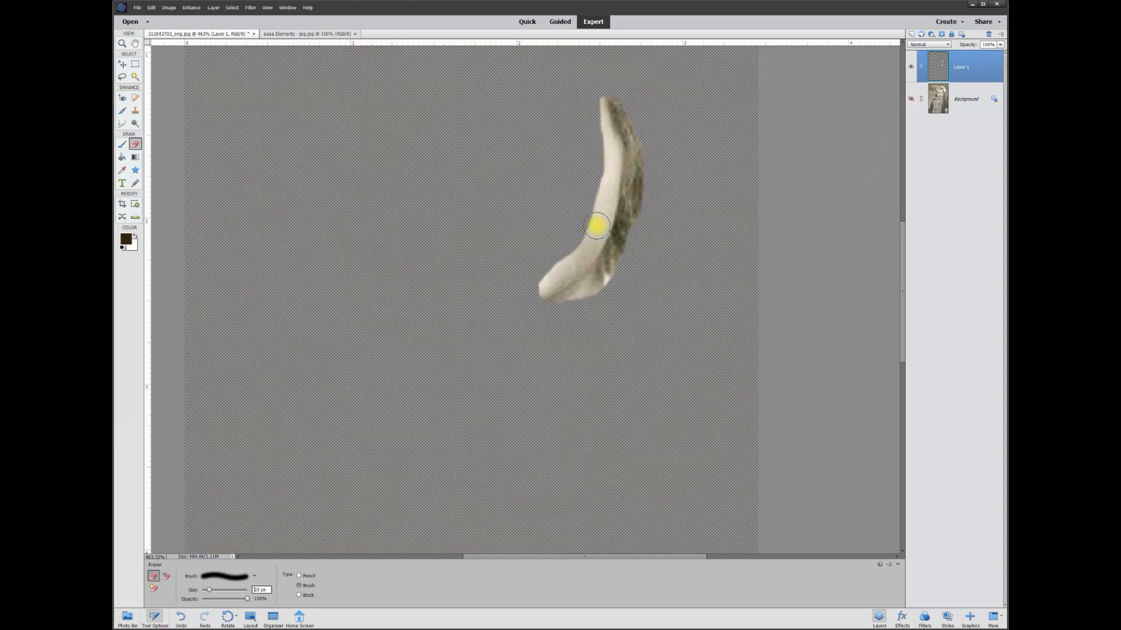
pyautogui.click(916, 100)
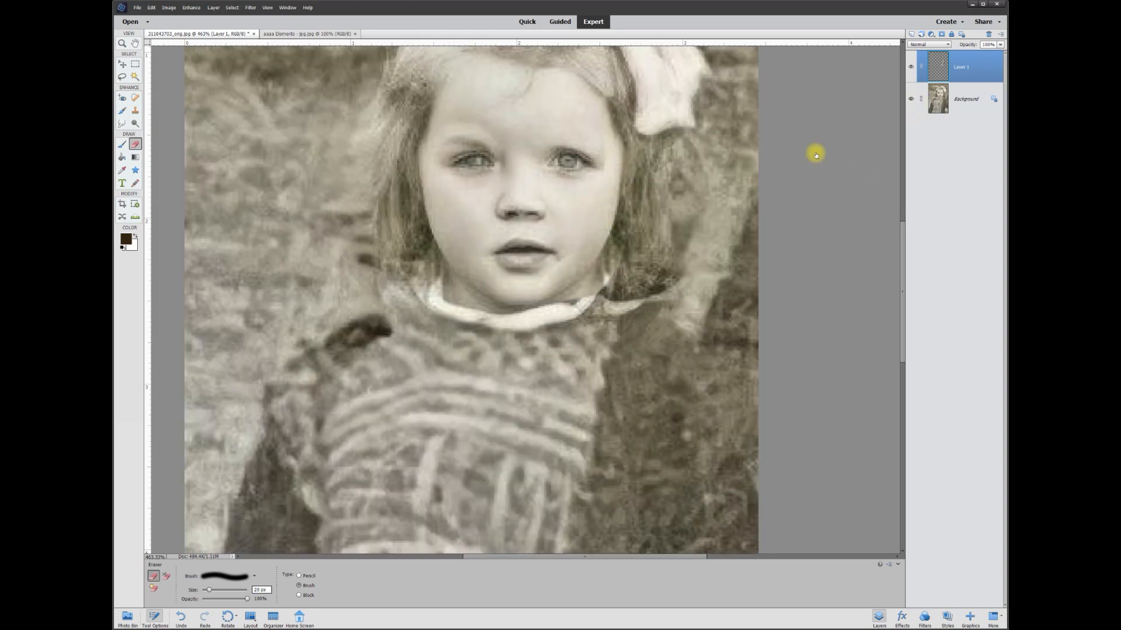
pyautogui.moveTo(521, 290)
pyautogui.mouseDown()
pyautogui.moveTo(560, 264)
pyautogui.moveTo(539, 275)
pyautogui.moveTo(589, 203)
pyautogui.moveTo(601, 161)
pyautogui.moveTo(591, 78)
pyautogui.mouseUp()
pyautogui.press('[')
pyautogui.moveTo(595, 305)
pyautogui.mouseDown()
pyautogui.moveTo(633, 234)
pyautogui.moveTo(638, 182)
pyautogui.moveTo(636, 132)
pyautogui.moveTo(594, 81)
pyautogui.mouseUp()
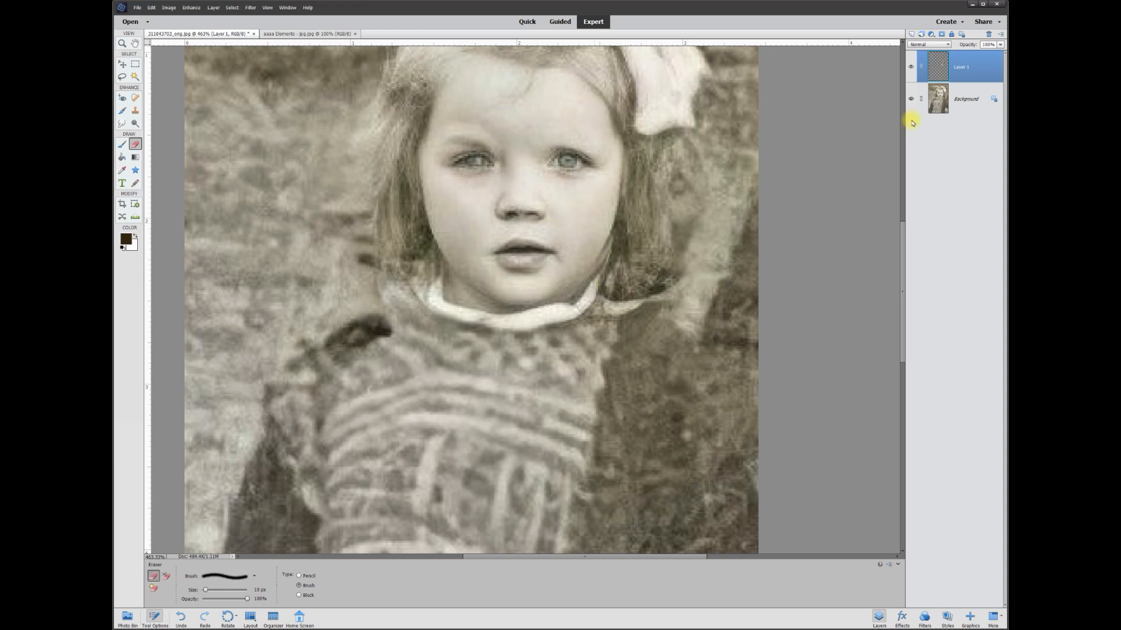
# Compare the face with and without the erased patch and merge the patch layer down into the background.
pyautogui.click(911, 69)
pyautogui.click(911, 69)
pyautogui.click(911, 69)
pyautogui.click(911, 69)
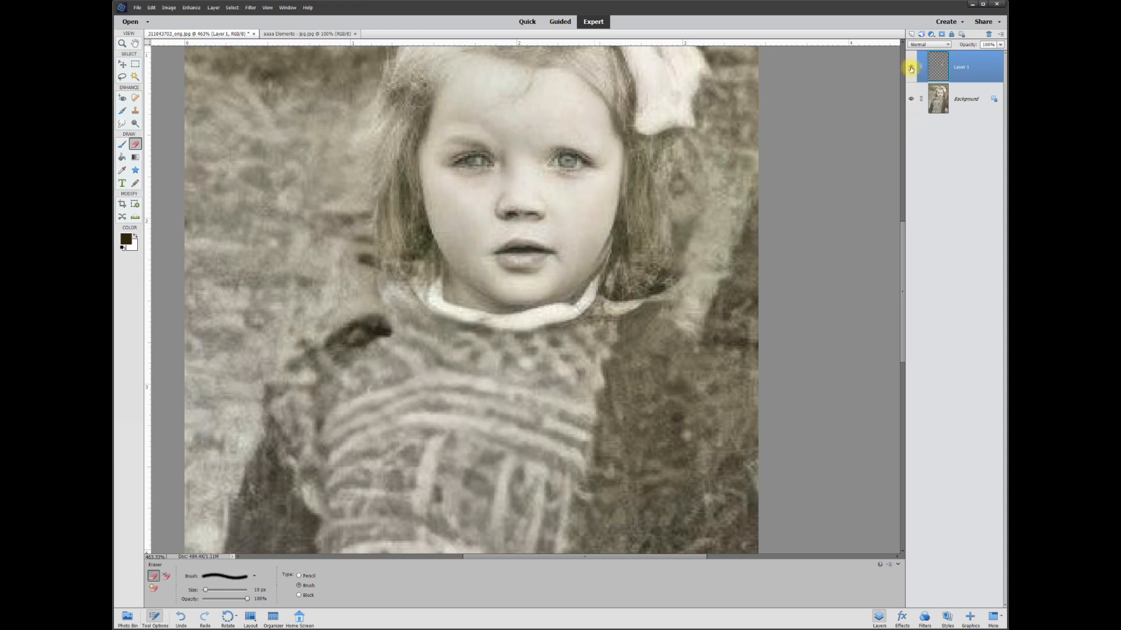
pyautogui.press('v')
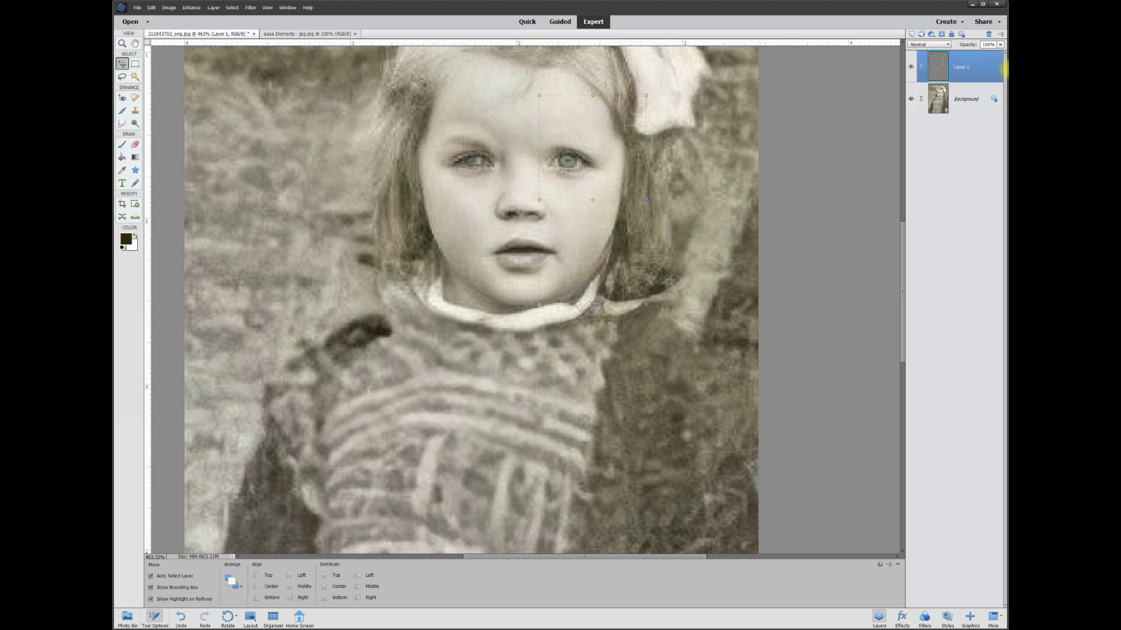
pyautogui.rightClick(964, 71)
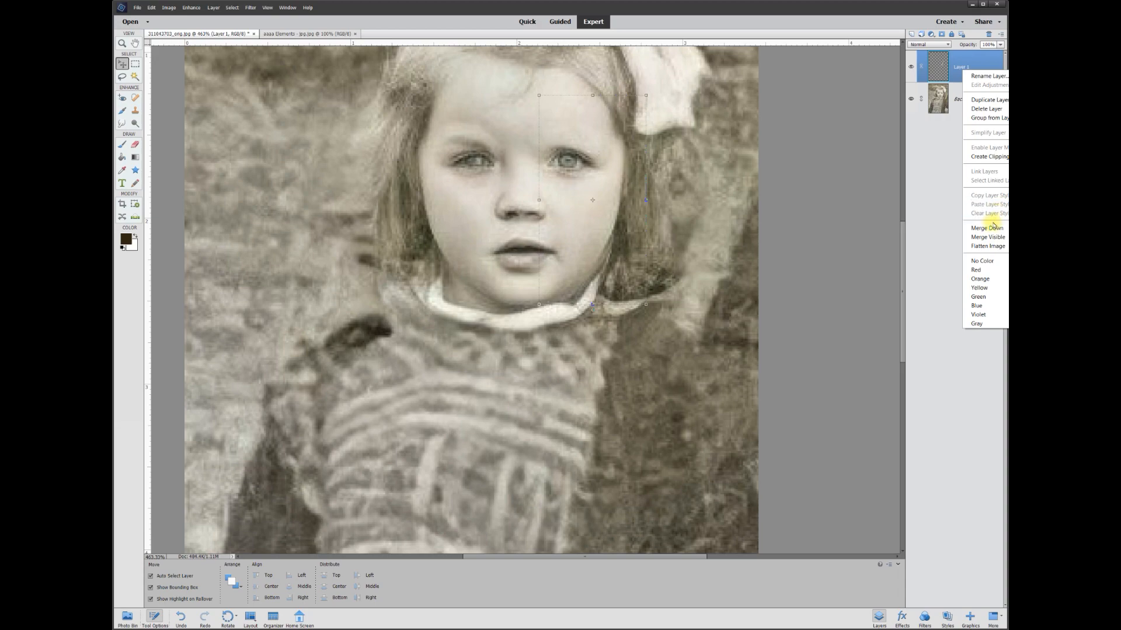
pyautogui.click(988, 227)
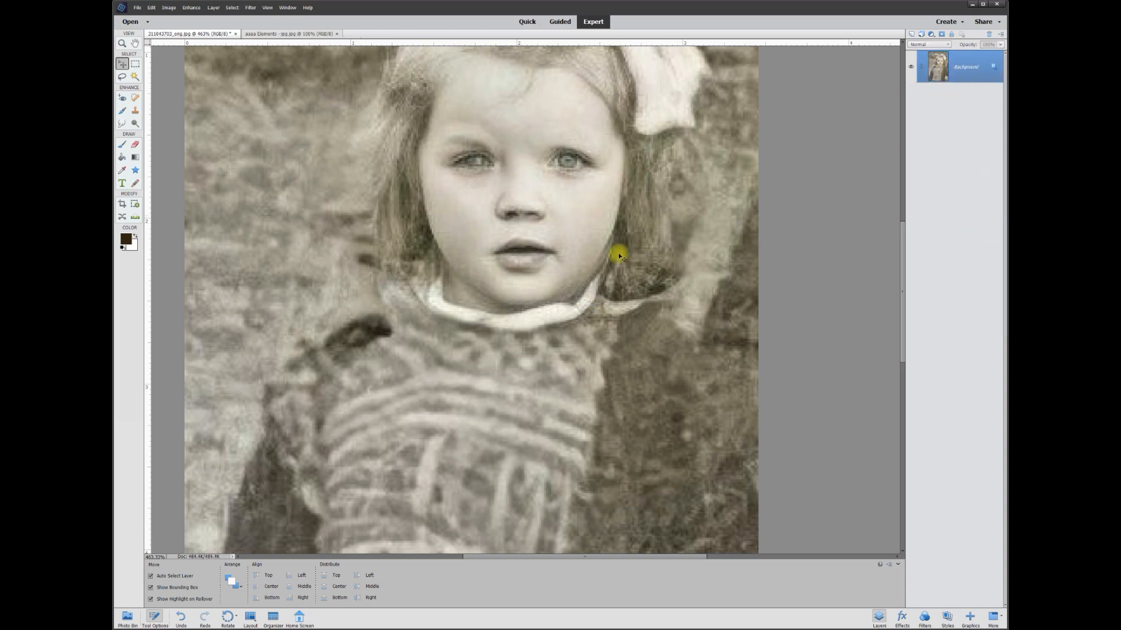
# Toggle the merged portrait layer's visibility to check it, leaving the layer shown.
pyautogui.click(911, 67)
pyautogui.click(911, 68)
pyautogui.click(911, 67)
pyautogui.click(911, 68)
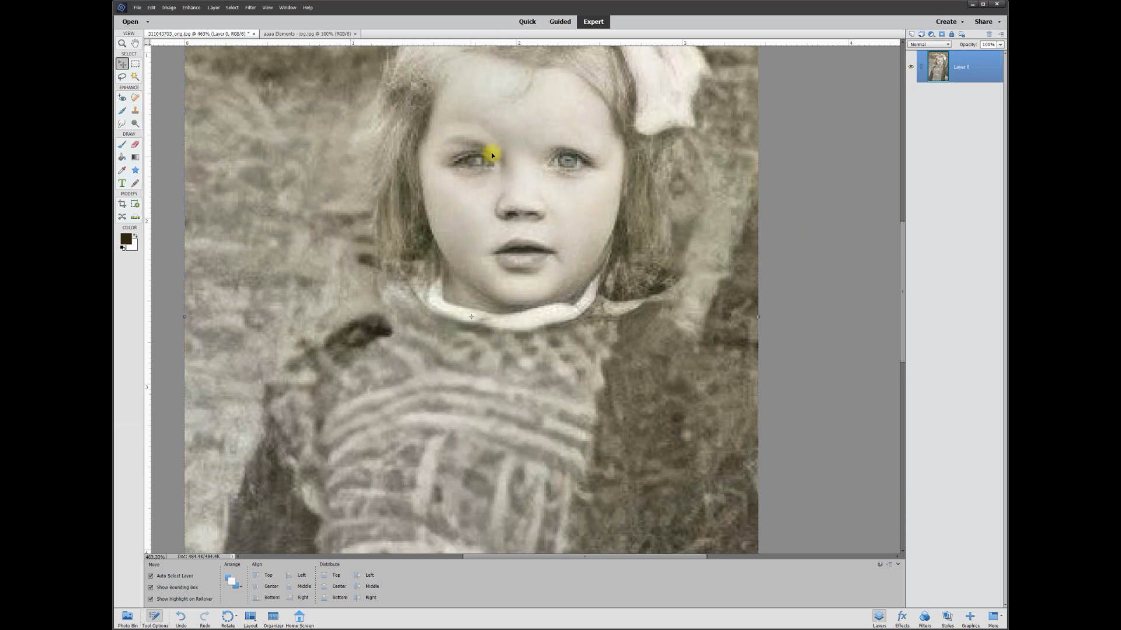
# Select the clear eye on the right of the face with the Elliptical Marquee and copy it to a new layer.
pyautogui.scroll(2, 458, 125)
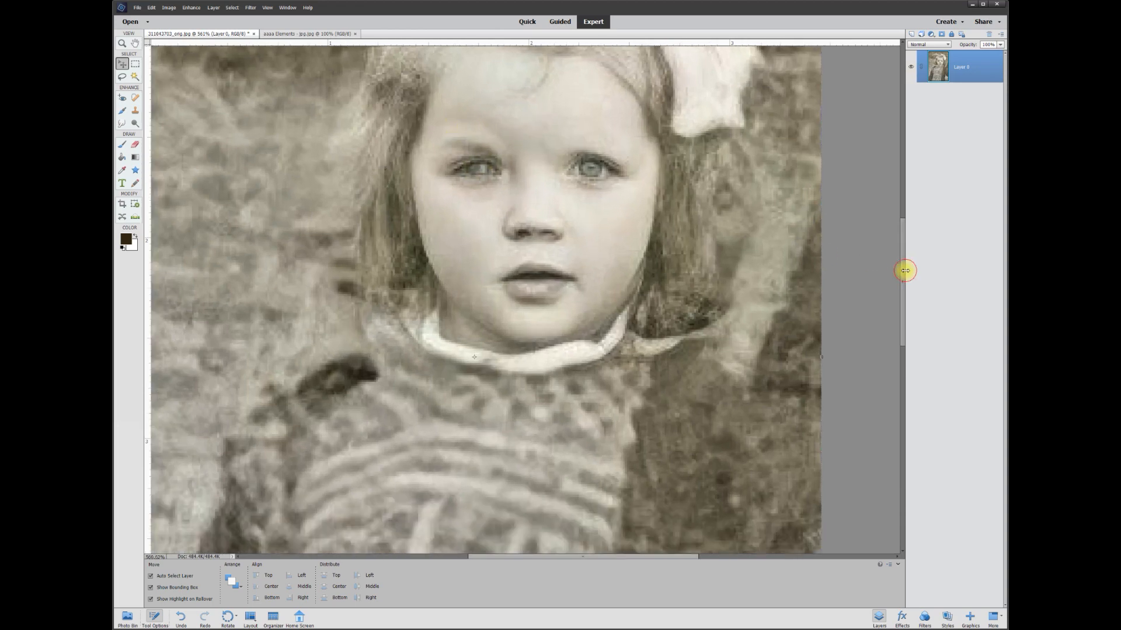
pyautogui.moveTo(905, 270); pyautogui.dragTo(906, 258)
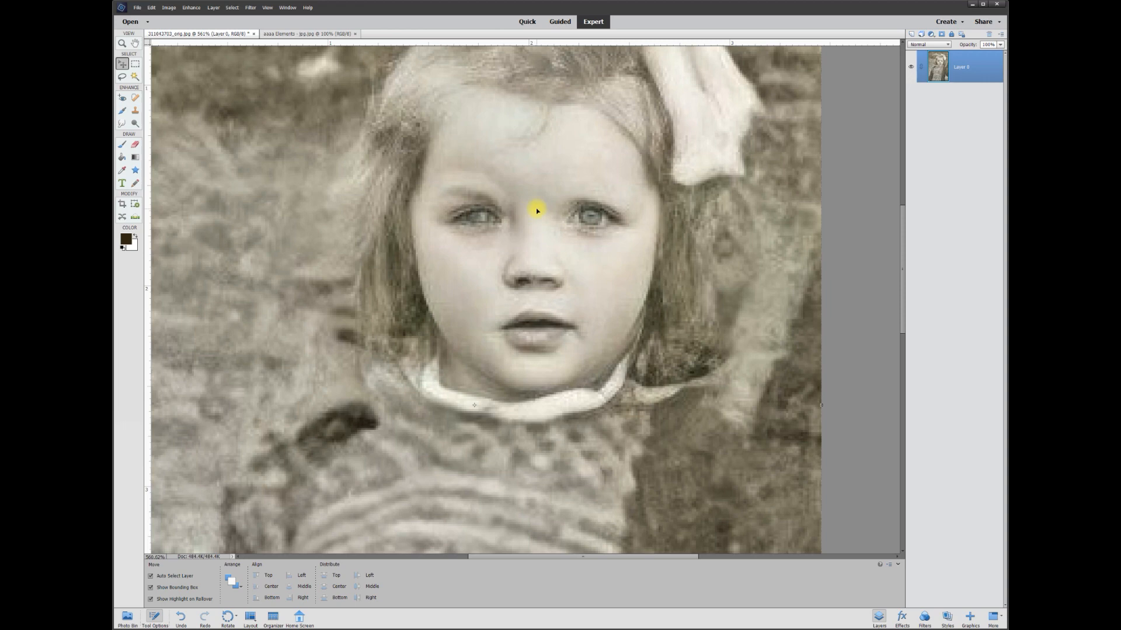
pyautogui.click(136, 65)
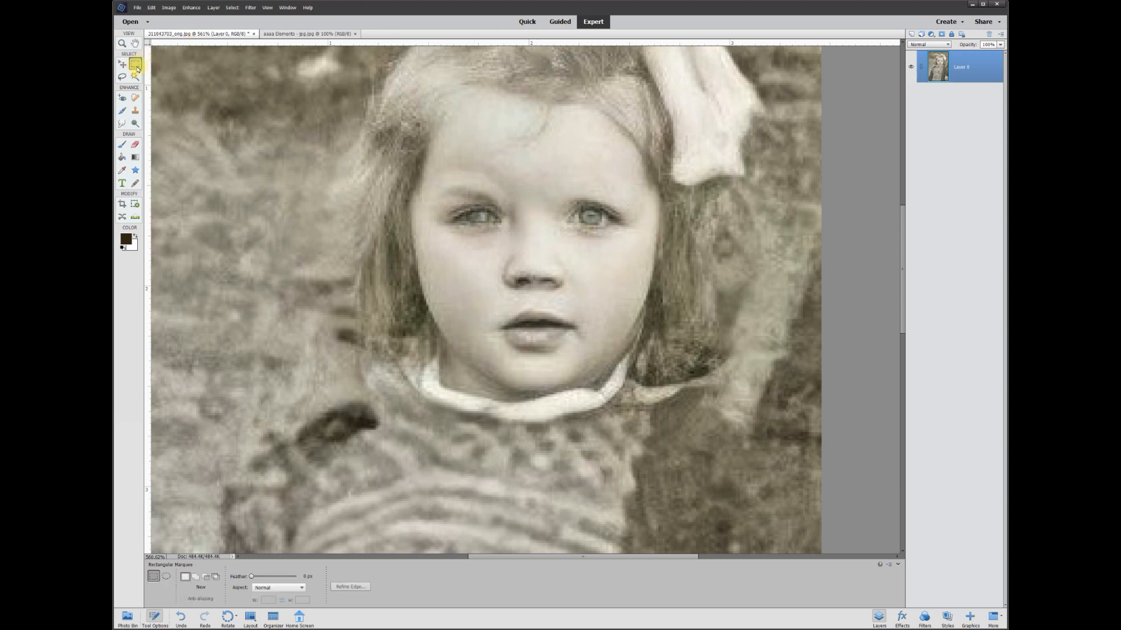
pyautogui.click(167, 578)
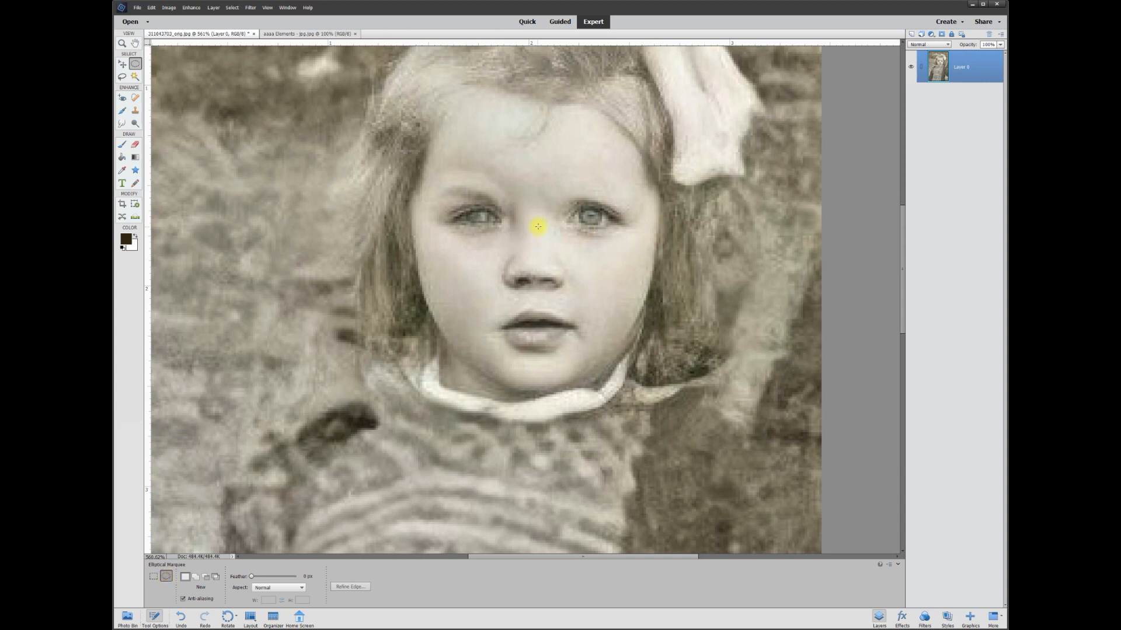
pyautogui.moveTo(545, 184); pyautogui.dragTo(640, 256)
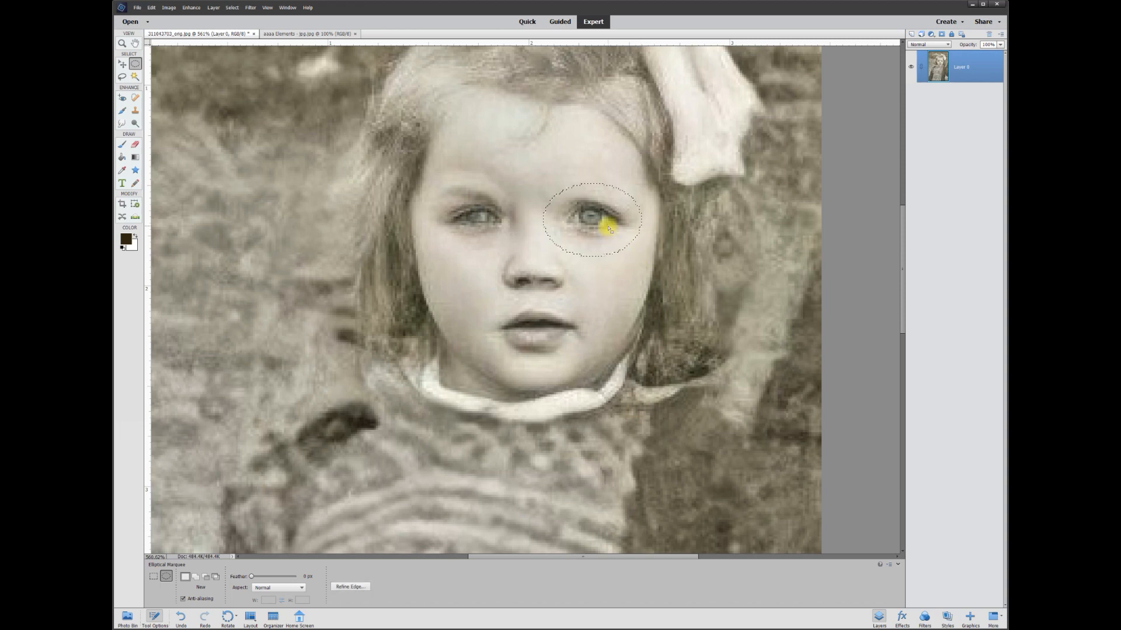
pyautogui.rightClick(588, 219)
pyautogui.click(621, 271)
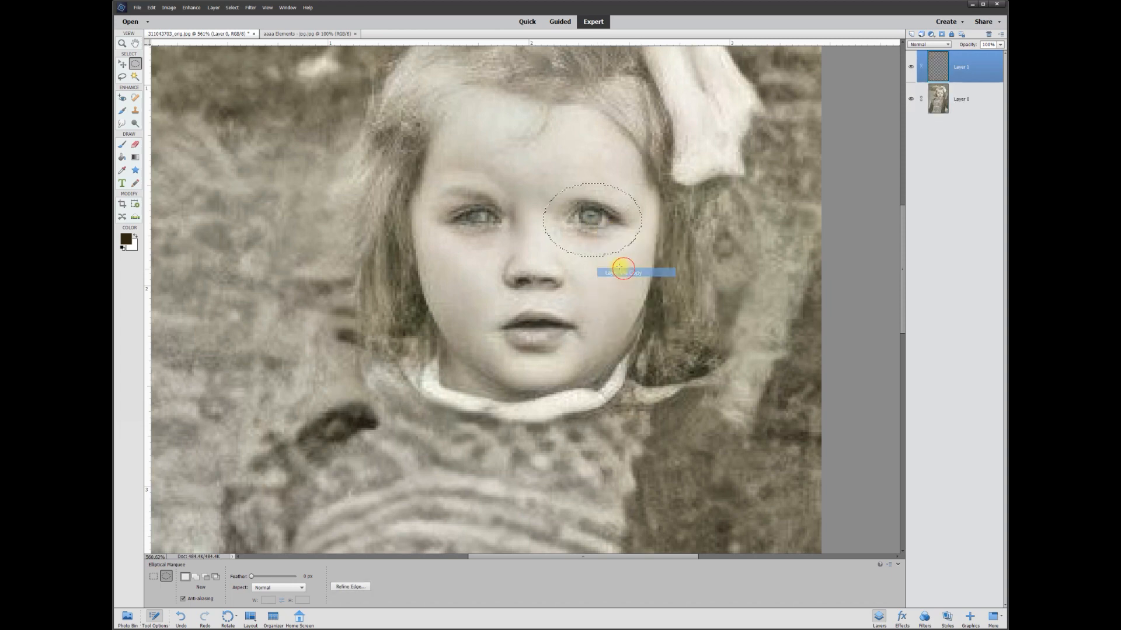
# Try placing the copied right eye over the damaged left eye and view the whole face to judge the match.
pyautogui.click(123, 64)
pyautogui.click(601, 217)
pyautogui.moveTo(603, 220); pyautogui.dragTo(485, 216)
pyautogui.scroll(-3, 485, 216)
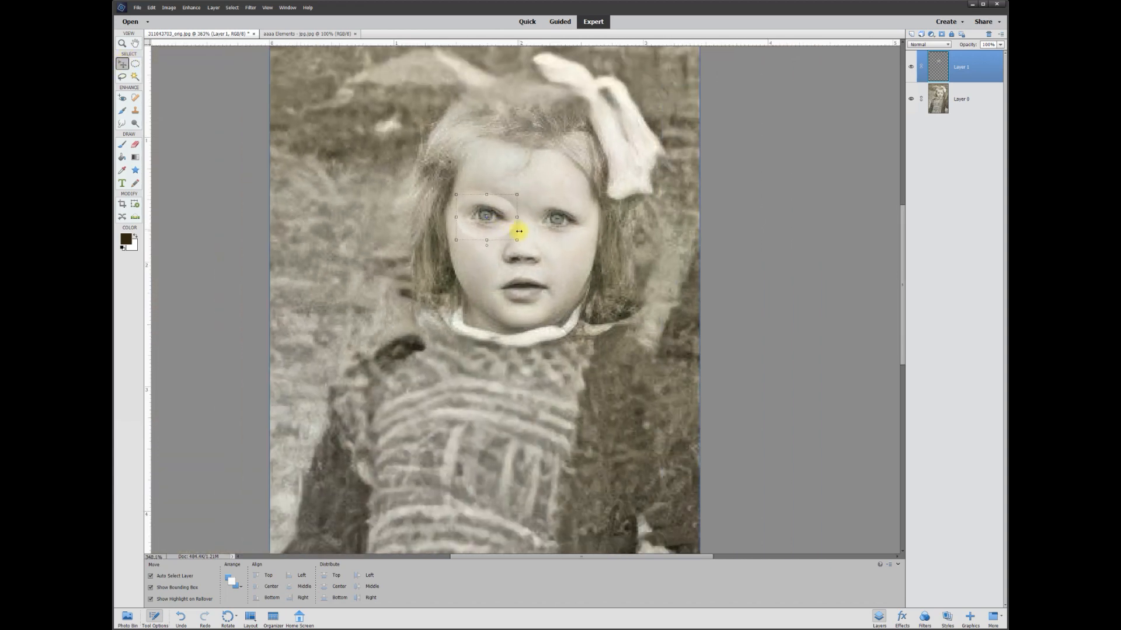
pyautogui.click(645, 244)
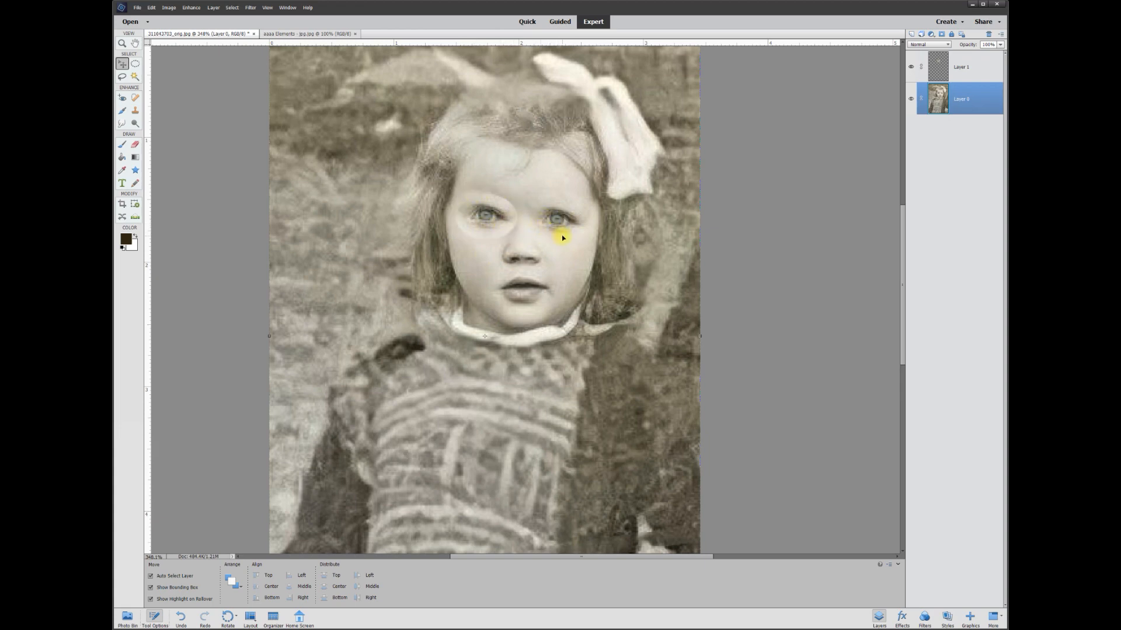
# Delete the layer with the copied eye placed over the left eye.
pyautogui.scroll(3, 500, 220)
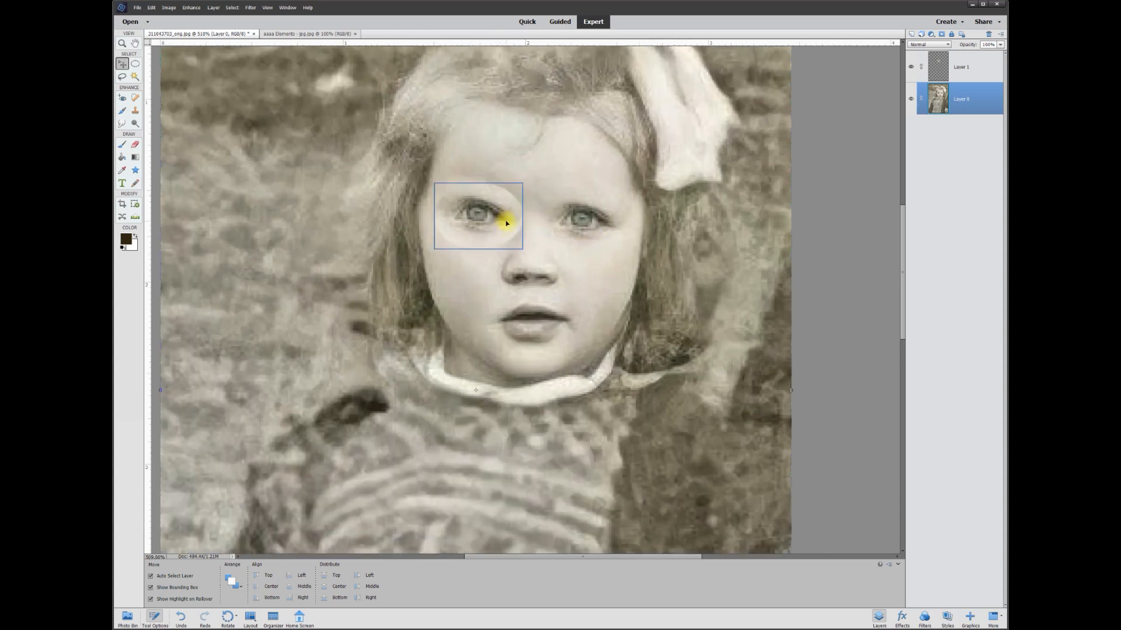
pyautogui.click(499, 219)
pyautogui.press('Delete')
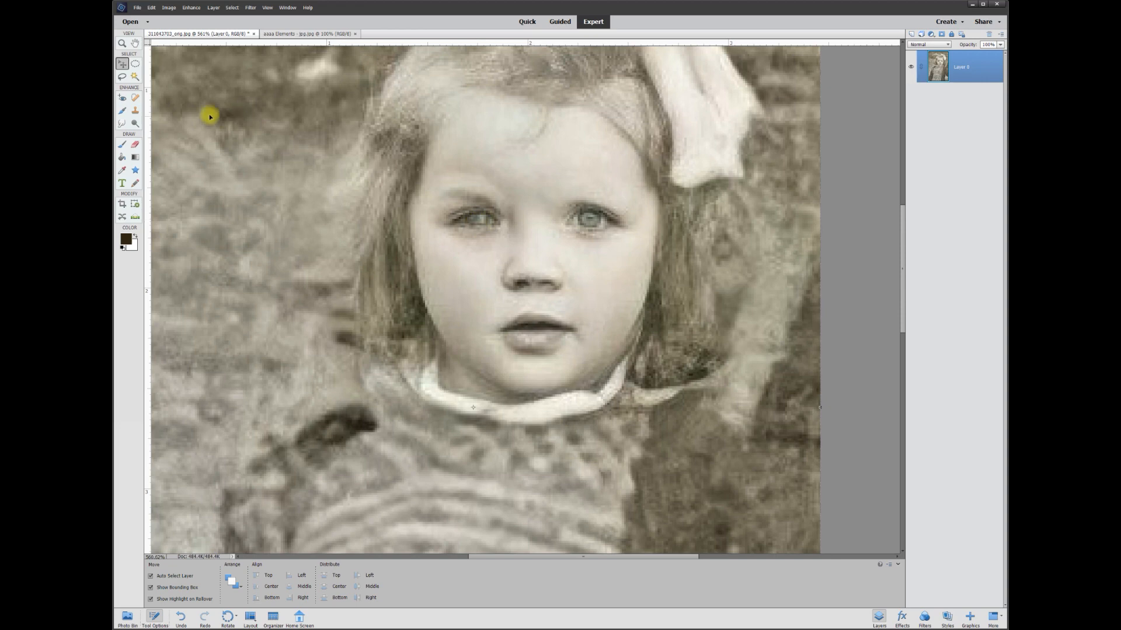
# Select the left eye and its eyebrow with the Elliptical Marquee and copy them to a new layer.
pyautogui.click(137, 65)
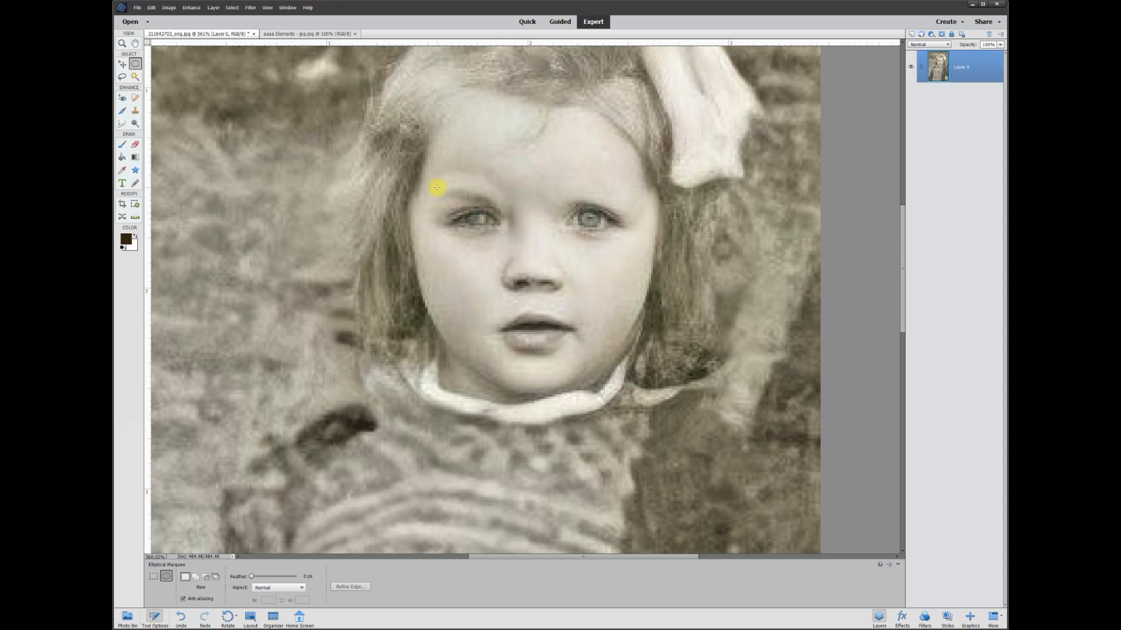
pyautogui.moveTo(433, 188); pyautogui.dragTo(507, 247)
pyautogui.rightClick(488, 229)
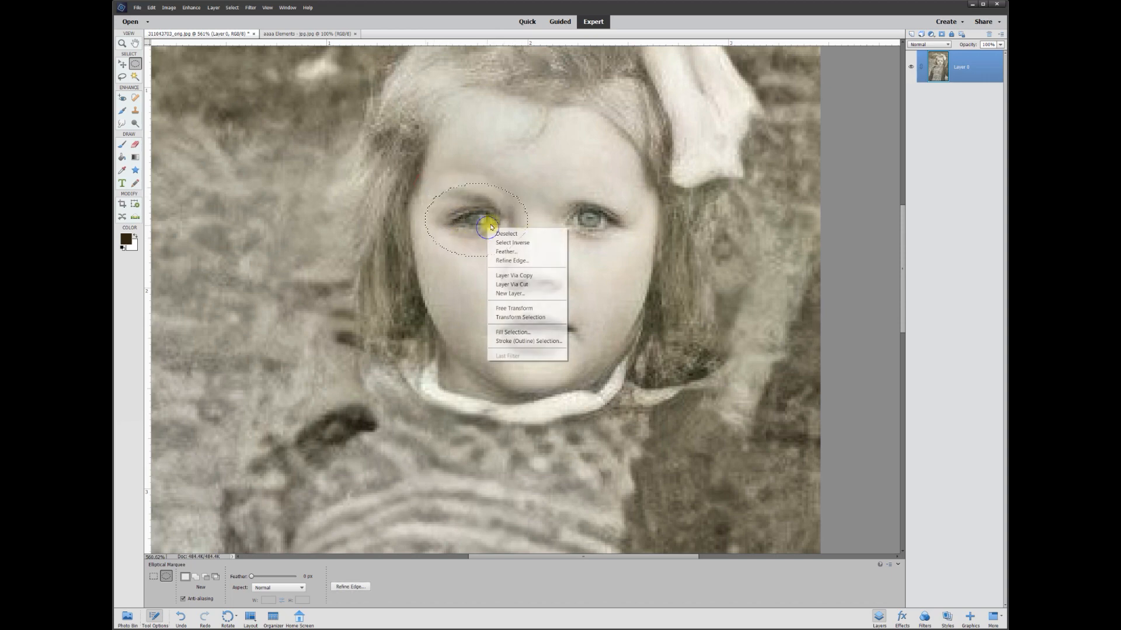
pyautogui.click(525, 276)
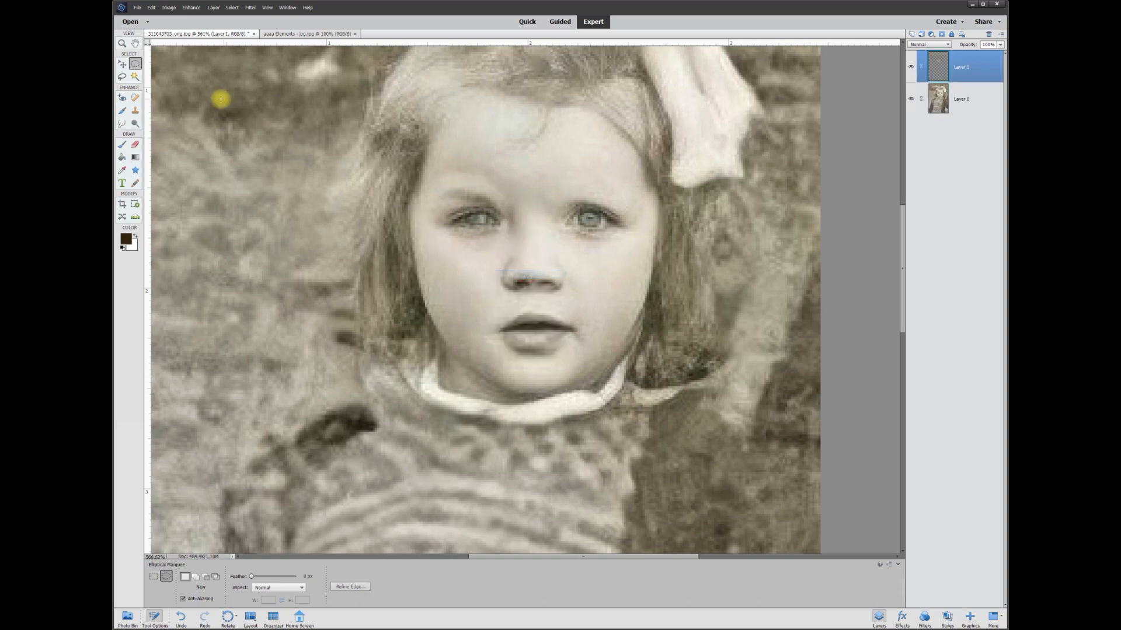
# Check the copied left eye on its own and stretch it slightly taller, extending it both upward and downward.
pyautogui.click(123, 64)
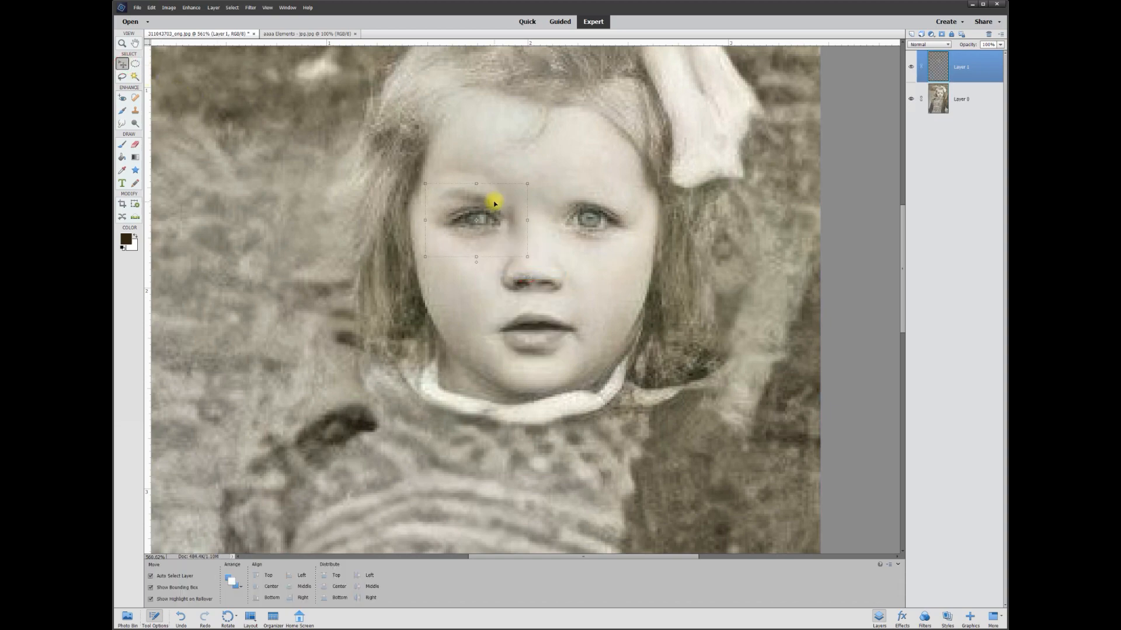
pyautogui.click(911, 99)
pyautogui.click(913, 100)
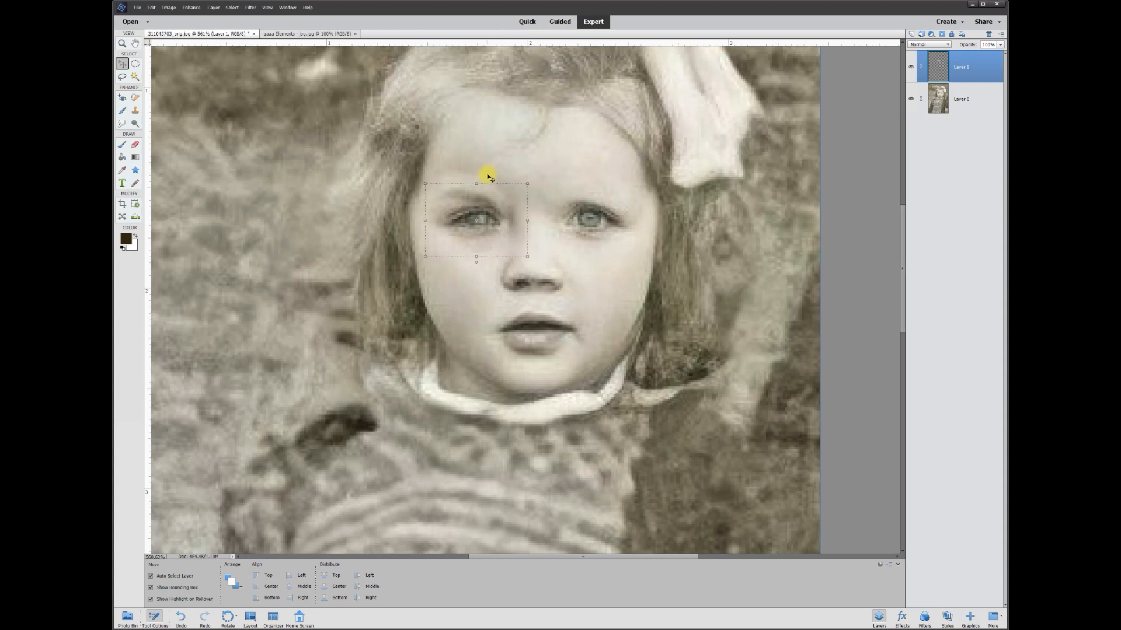
pyautogui.moveTo(476, 183); pyautogui.dragTo(482, 172)
pyautogui.click(500, 262)
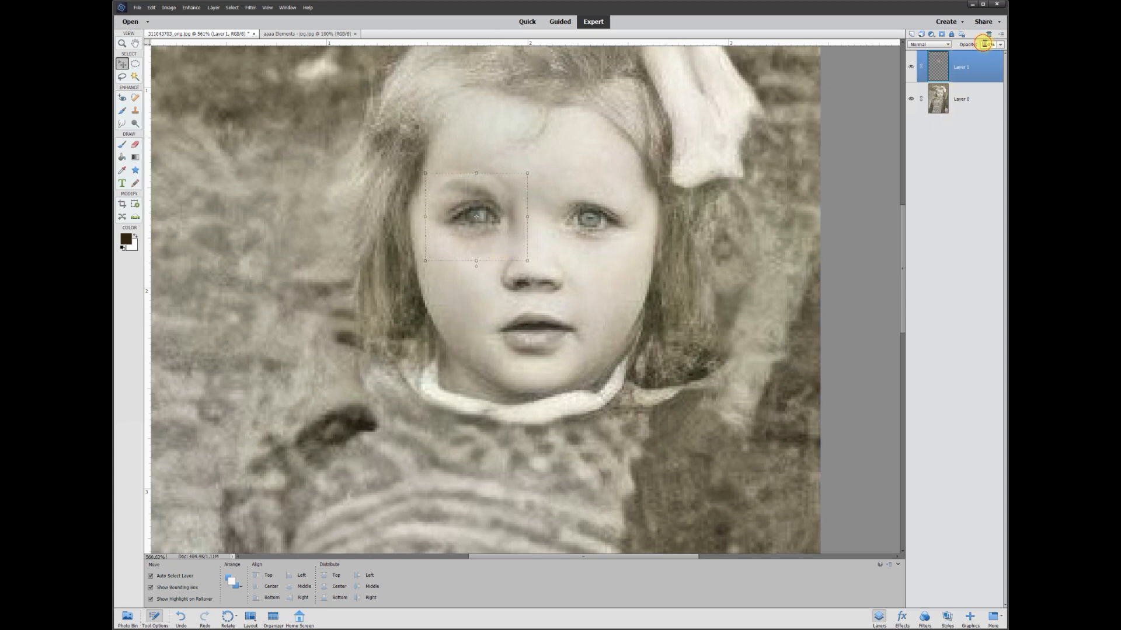
# Set the stretched eye layer's opacity to 50% and align it over the original left eye.
pyautogui.write('50')
pyautogui.press('Return')
pyautogui.moveTo(495, 226)
pyautogui.mouseDown()
pyautogui.moveTo(501, 253)
pyautogui.moveTo(490, 219)
pyautogui.mouseUp()
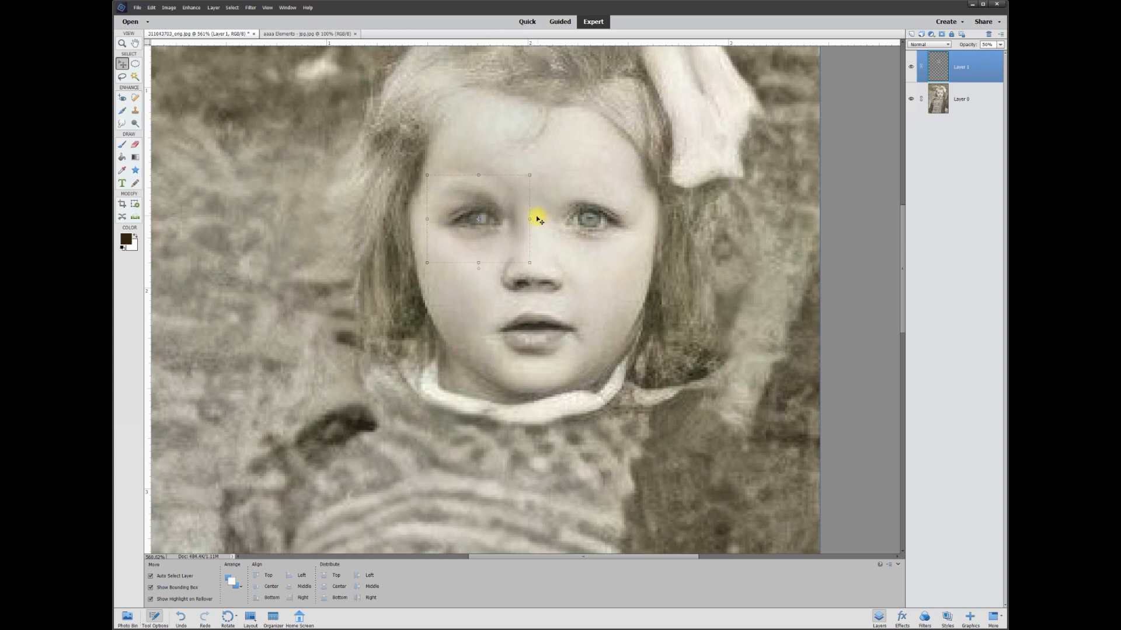
# Nudge the stretched left-eye layer upward and restore its opacity to 100%.
pyautogui.press('Up')
pyautogui.click(1000, 47)
pyautogui.moveTo(988, 53); pyautogui.dragTo(1001, 54)
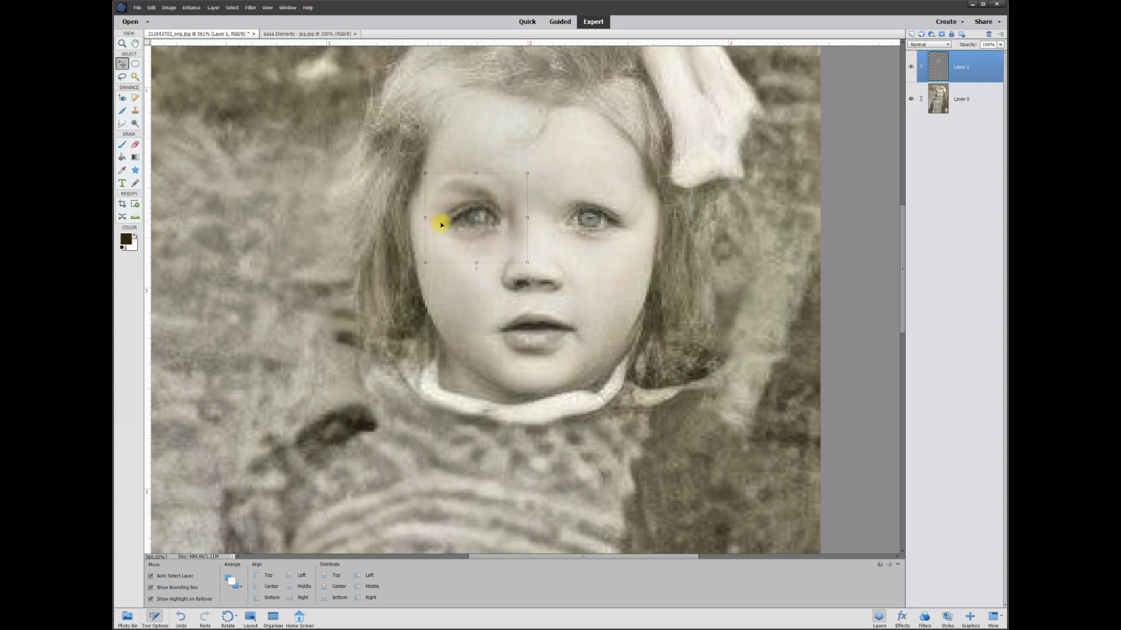
pyautogui.scroll(3, 508, 205)
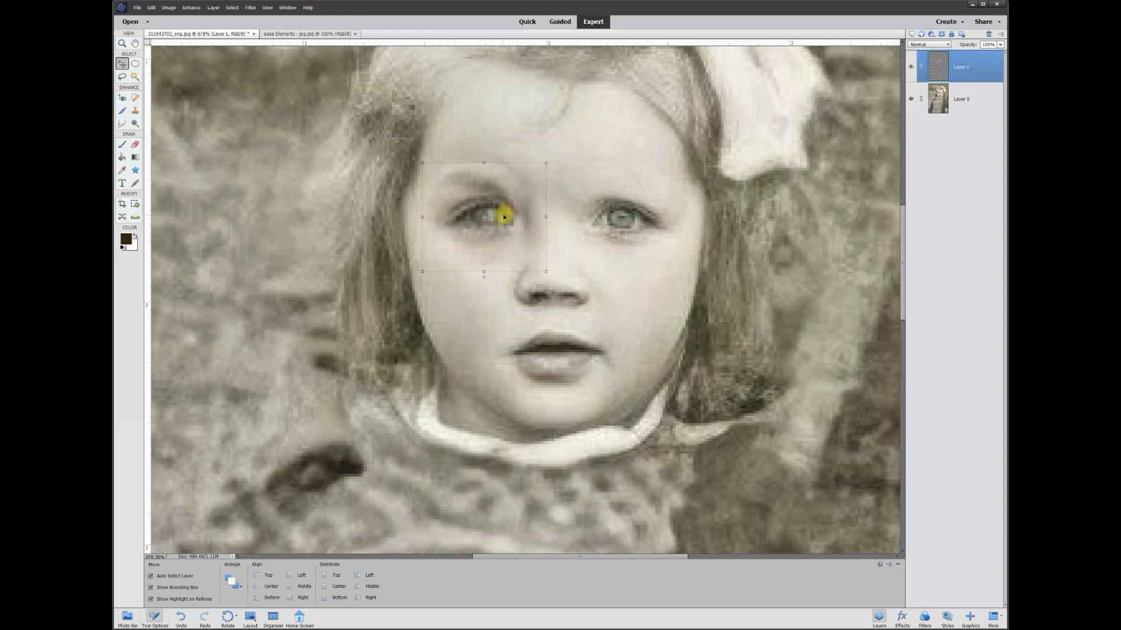
pyautogui.click(527, 111)
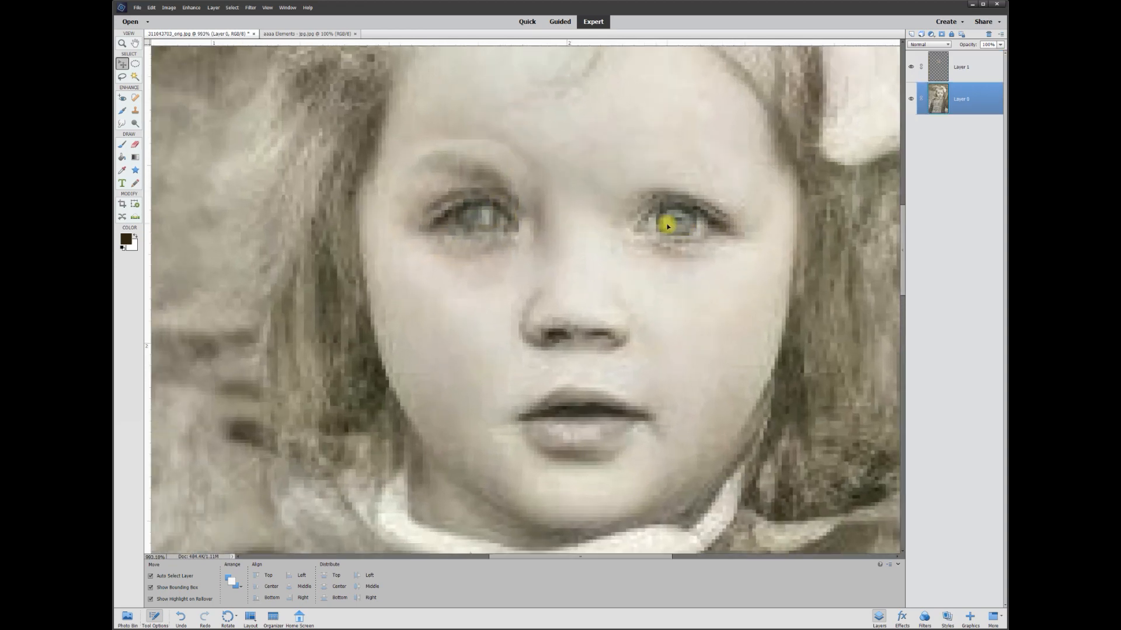
# Isolate the left-eye layer, erase its iris area with a 3 px Eraser, and show the portrait layer again.
pyautogui.click(480, 221)
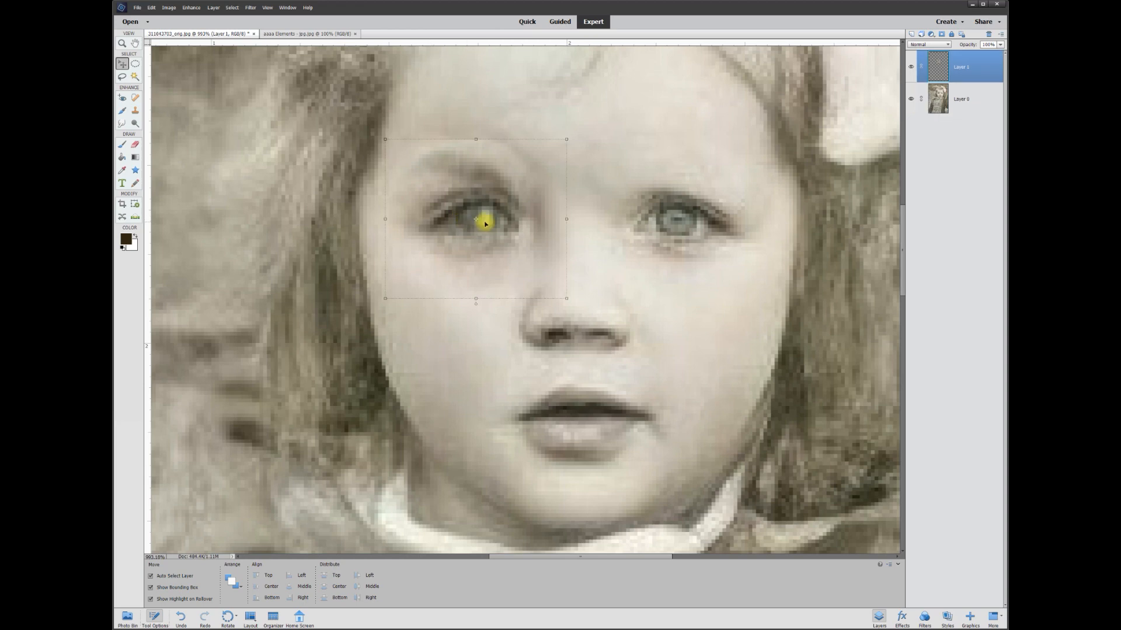
pyautogui.click(911, 100)
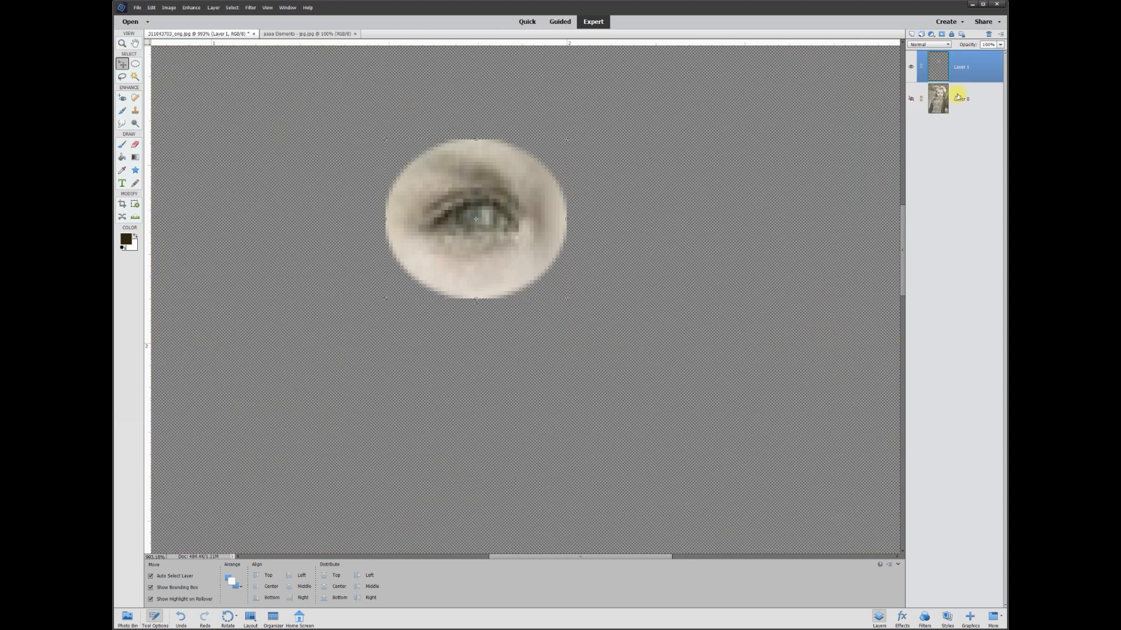
pyautogui.scroll(5, 491, 213)
pyautogui.scroll(-4, 363, 190)
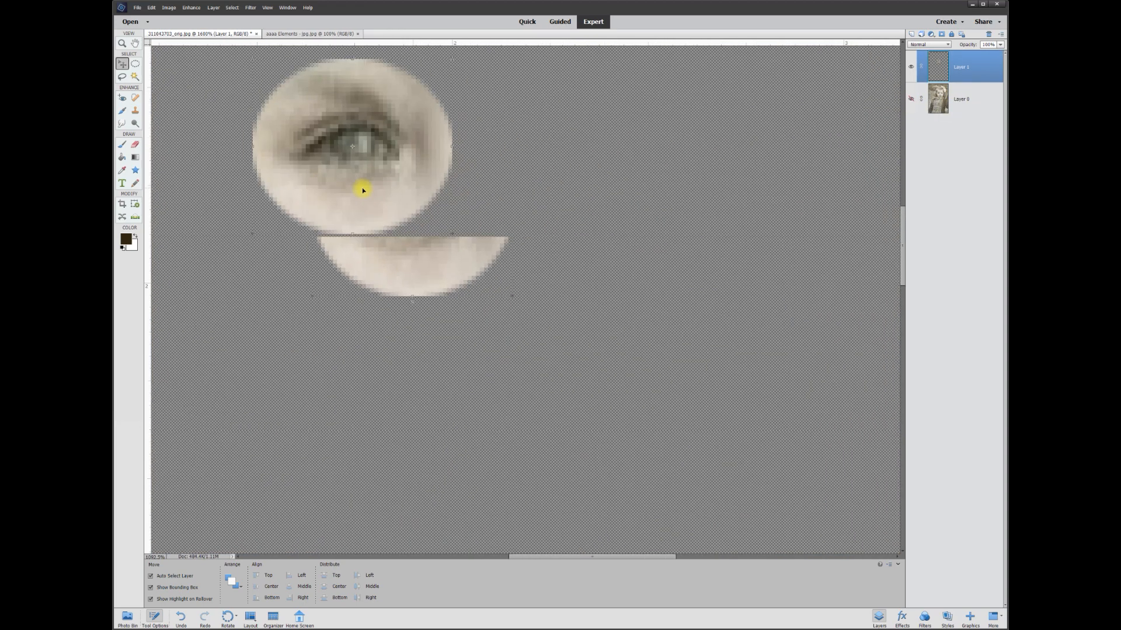
pyautogui.click(136, 145)
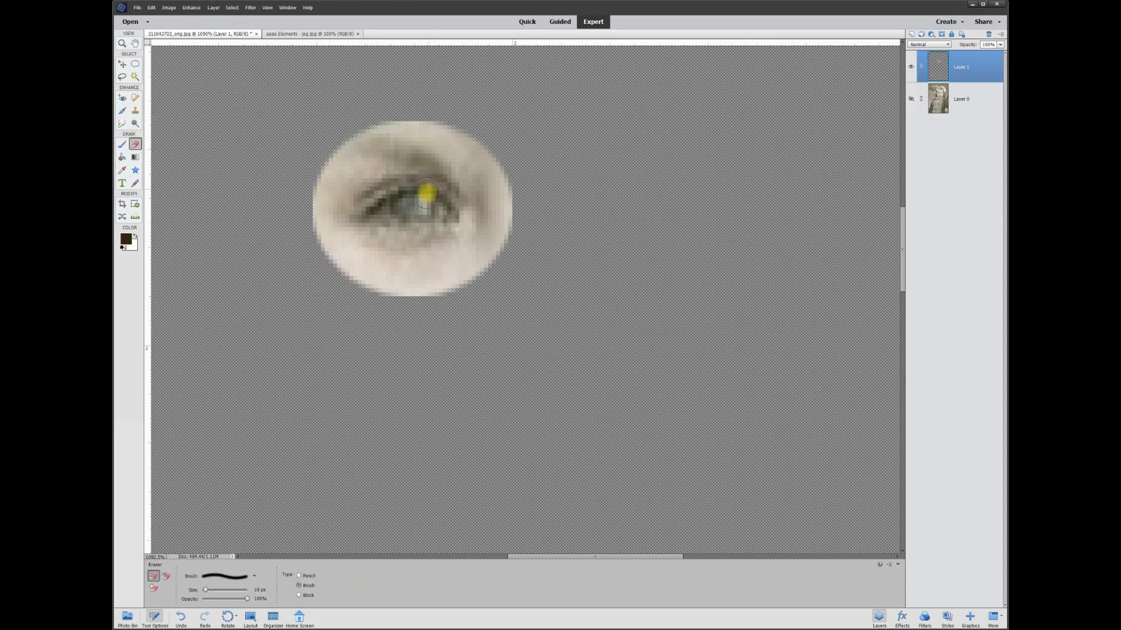
pyautogui.click(258, 589)
pyautogui.write('3')
pyautogui.moveTo(385, 209)
pyautogui.mouseDown()
pyautogui.moveTo(414, 198)
pyautogui.moveTo(432, 204)
pyautogui.moveTo(392, 210)
pyautogui.moveTo(424, 207)
pyautogui.moveTo(394, 198)
pyautogui.moveTo(386, 210)
pyautogui.moveTo(430, 208)
pyautogui.mouseUp()
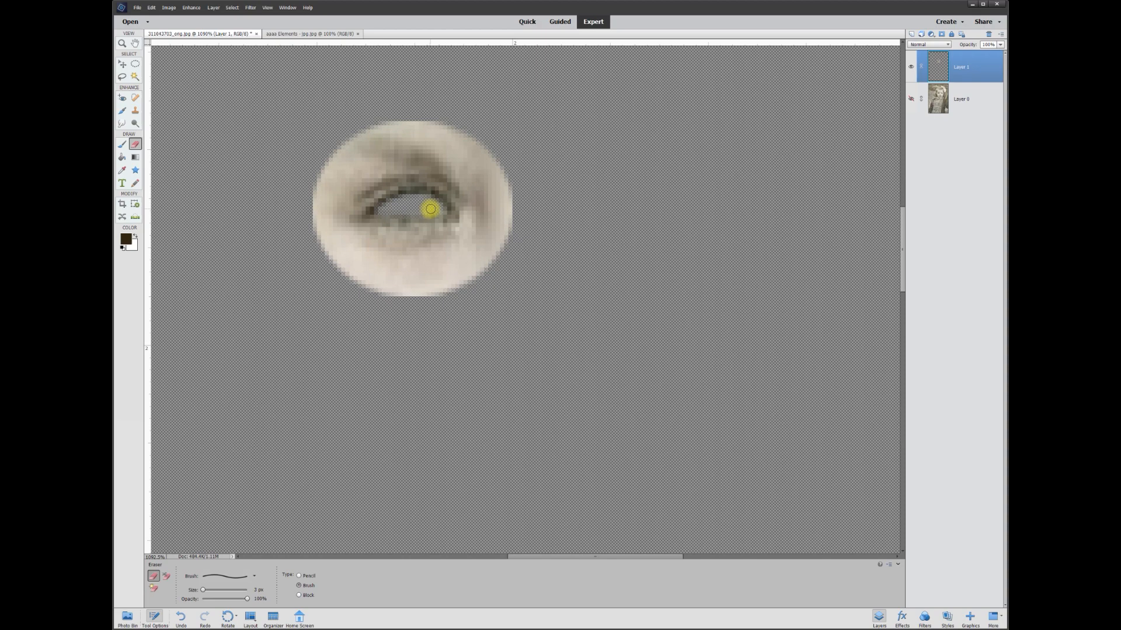
pyautogui.click(913, 100)
pyautogui.press('v')
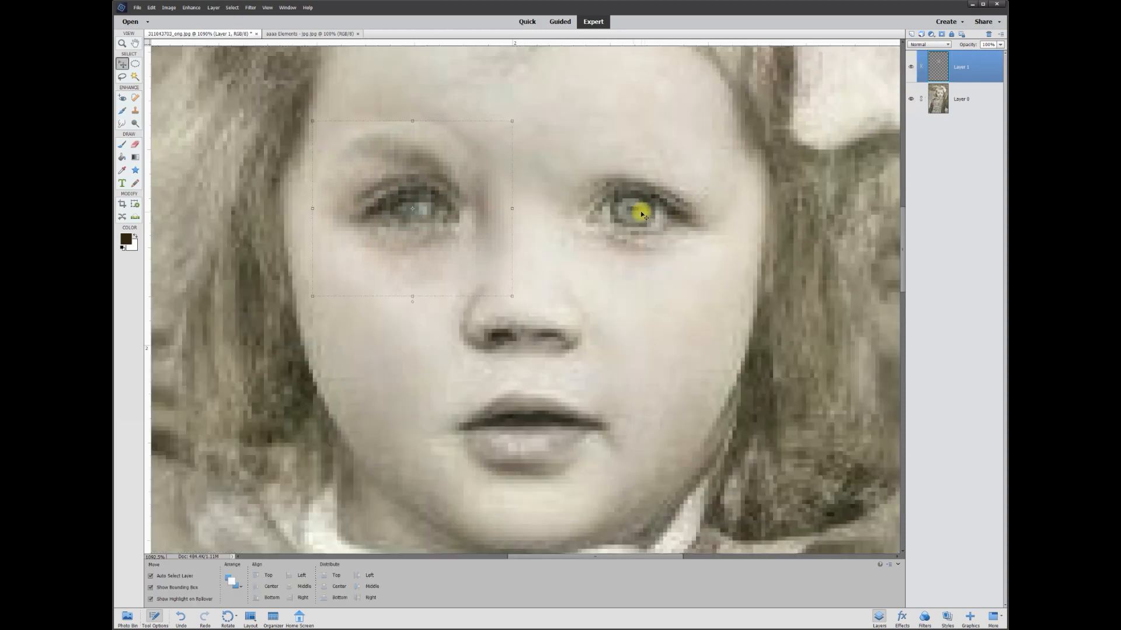
# Select the right eye on the portrait layer with the Elliptical Marquee and copy it to a new layer.
pyautogui.click(961, 98)
pyautogui.click(135, 64)
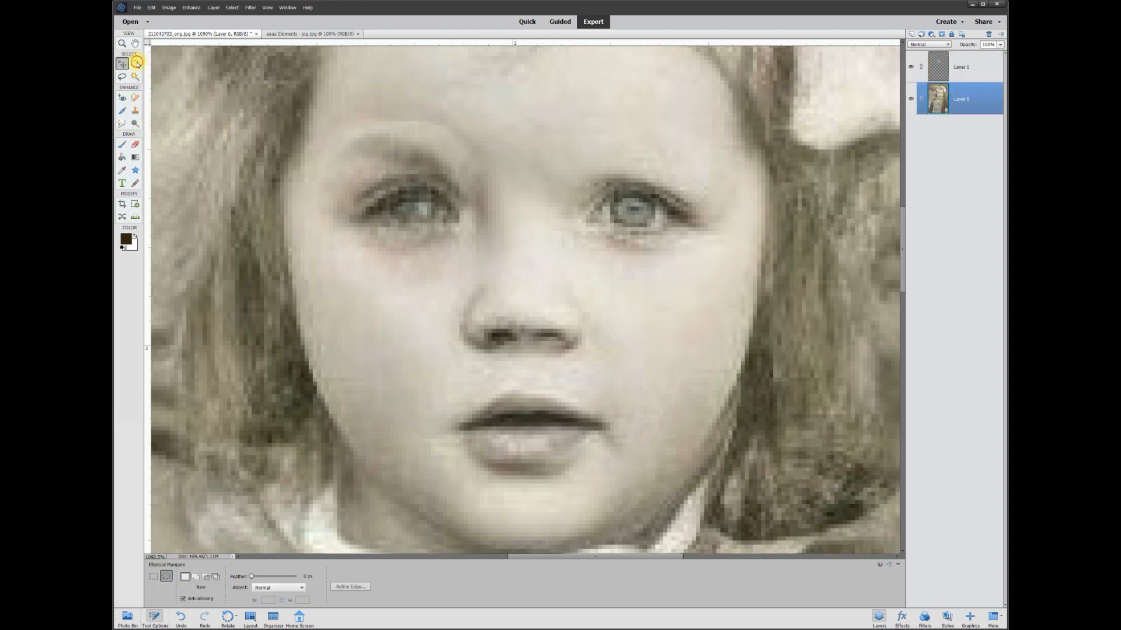
pyautogui.moveTo(594, 182); pyautogui.dragTo(678, 243)
pyautogui.rightClick(637, 211)
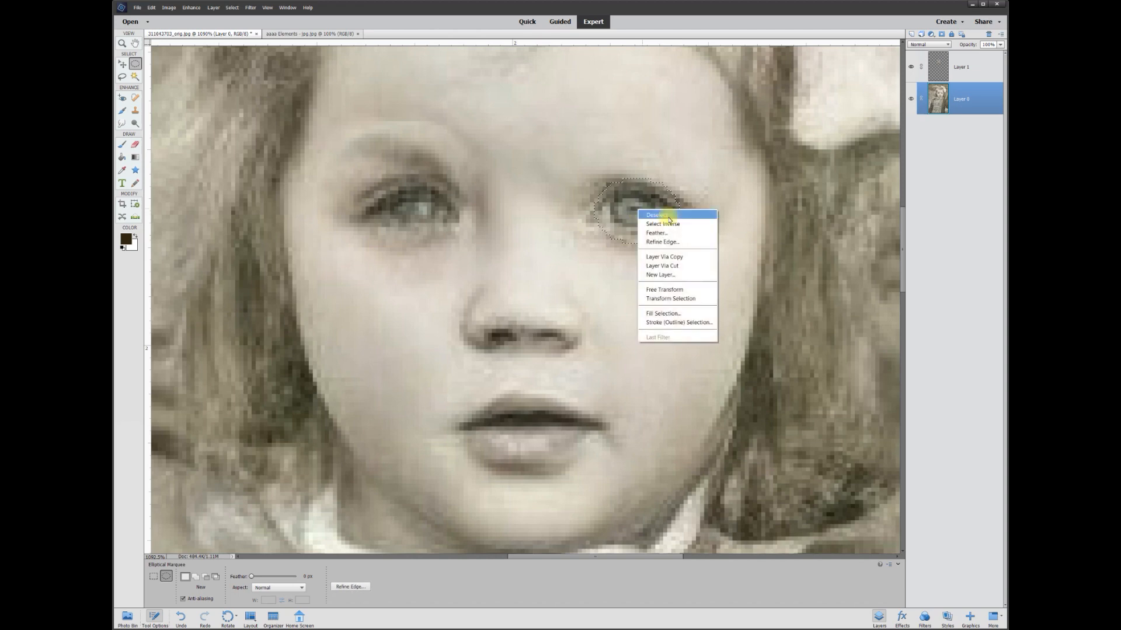
pyautogui.click(666, 256)
# Move the copied right eye beneath the erased opening of the left eye and check its alignment.
pyautogui.click(121, 64)
pyautogui.moveTo(638, 213); pyautogui.dragTo(552, 205)
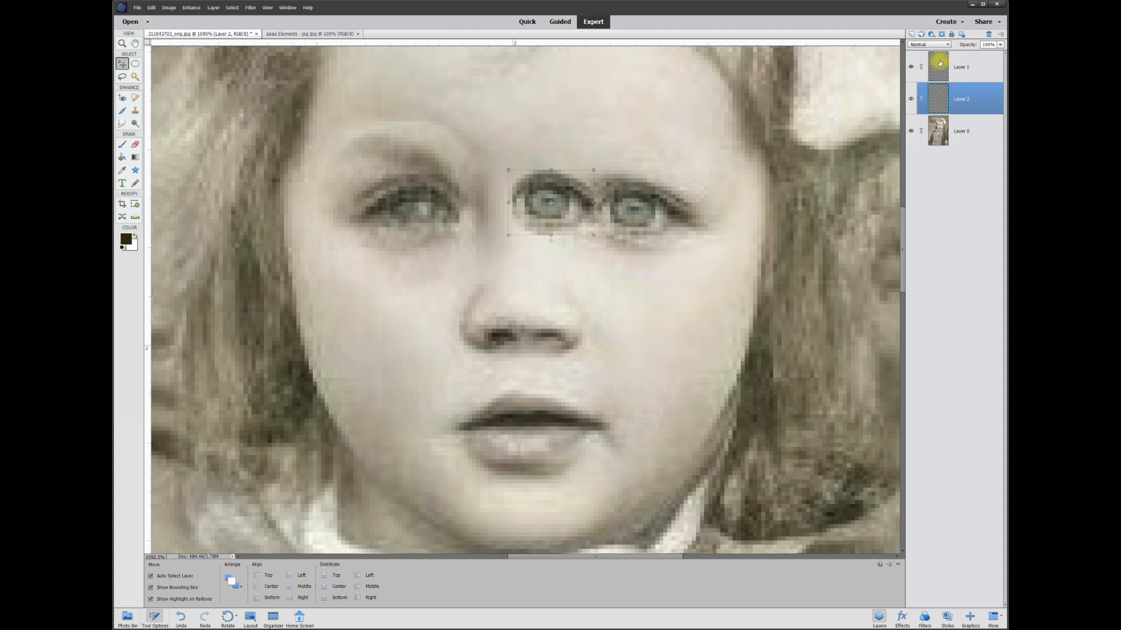
pyautogui.moveTo(545, 208); pyautogui.dragTo(415, 211)
pyautogui.scroll(-3, 431, 213)
pyautogui.scroll(-1, 465, 220)
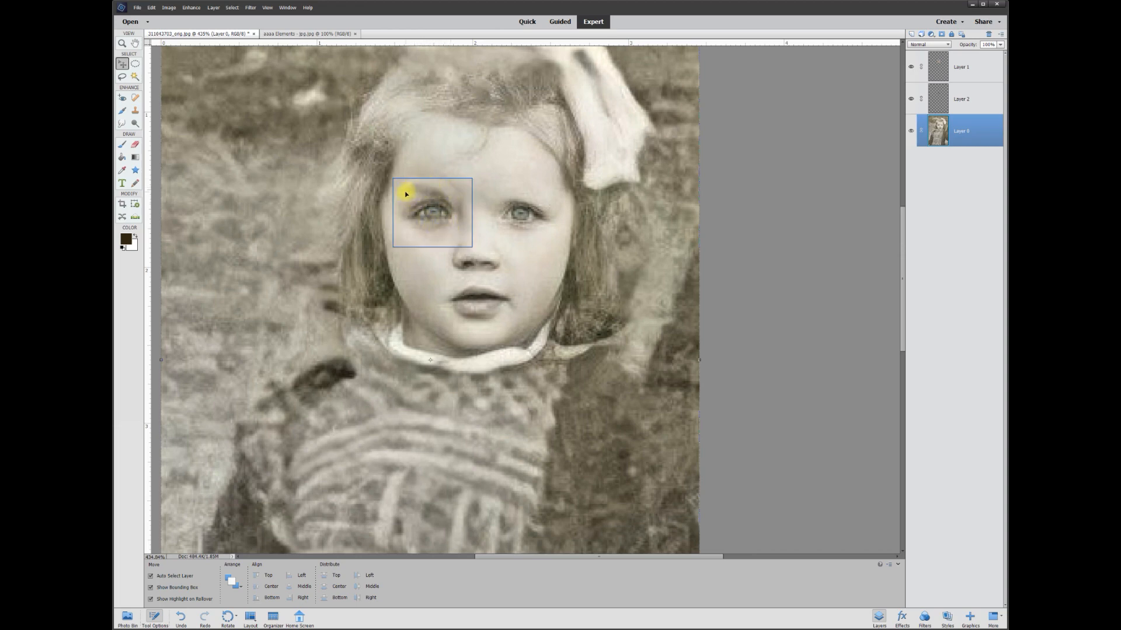
pyautogui.scroll(1, 445, 169)
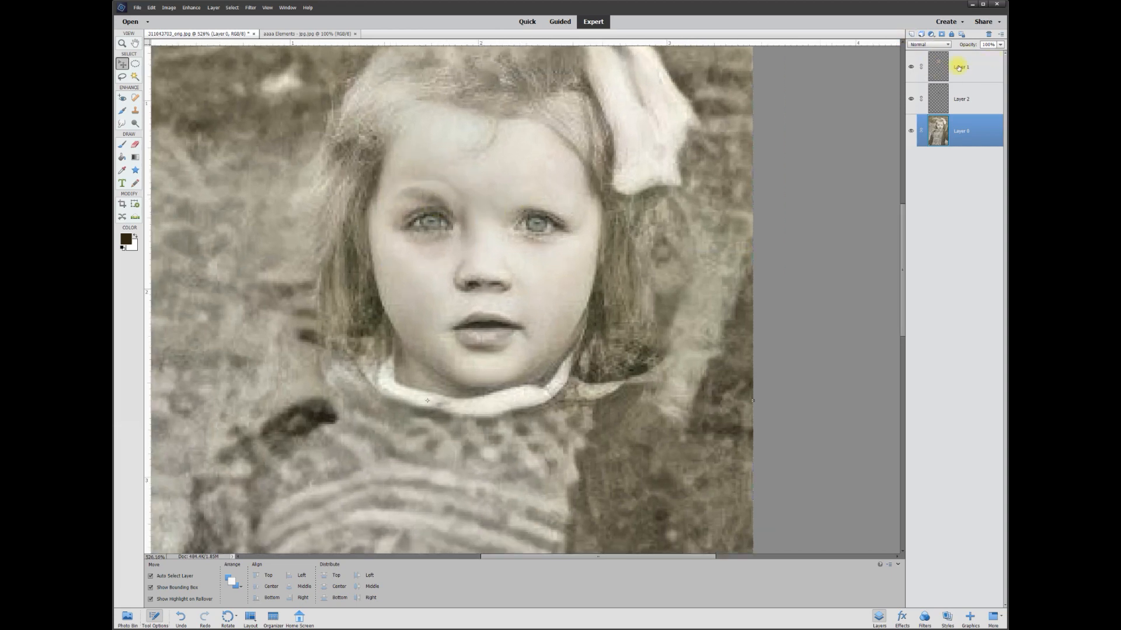
# On a new top layer, paint over the left eyebrow with a 15 px brush using skin tone sampled above the right eye.
pyautogui.click(958, 68)
pyautogui.click(914, 34)
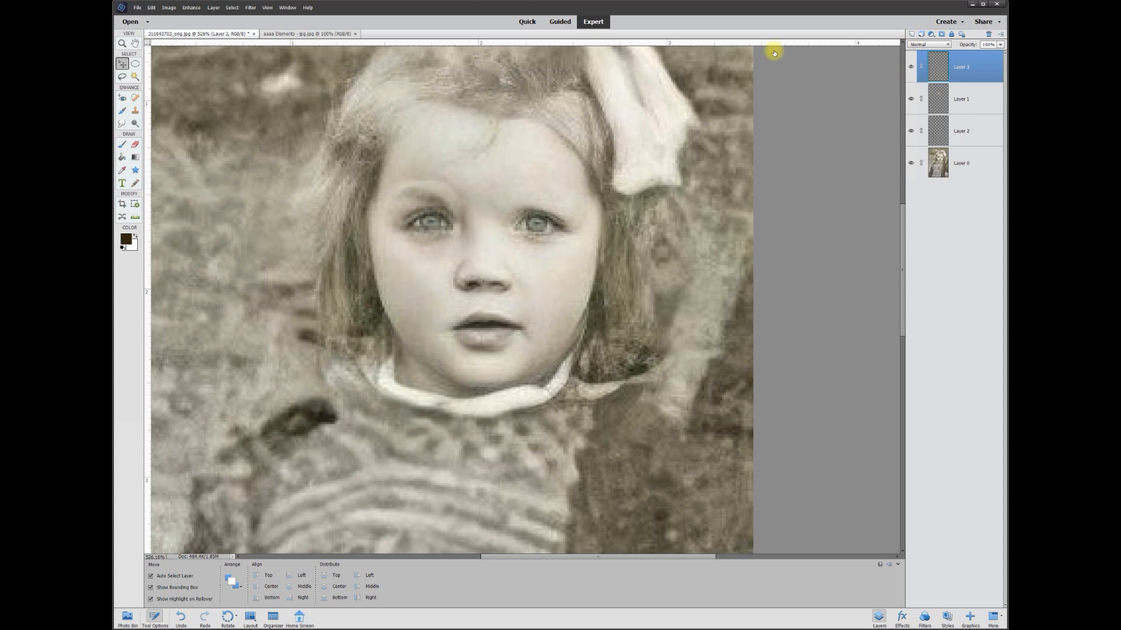
pyautogui.click(122, 172)
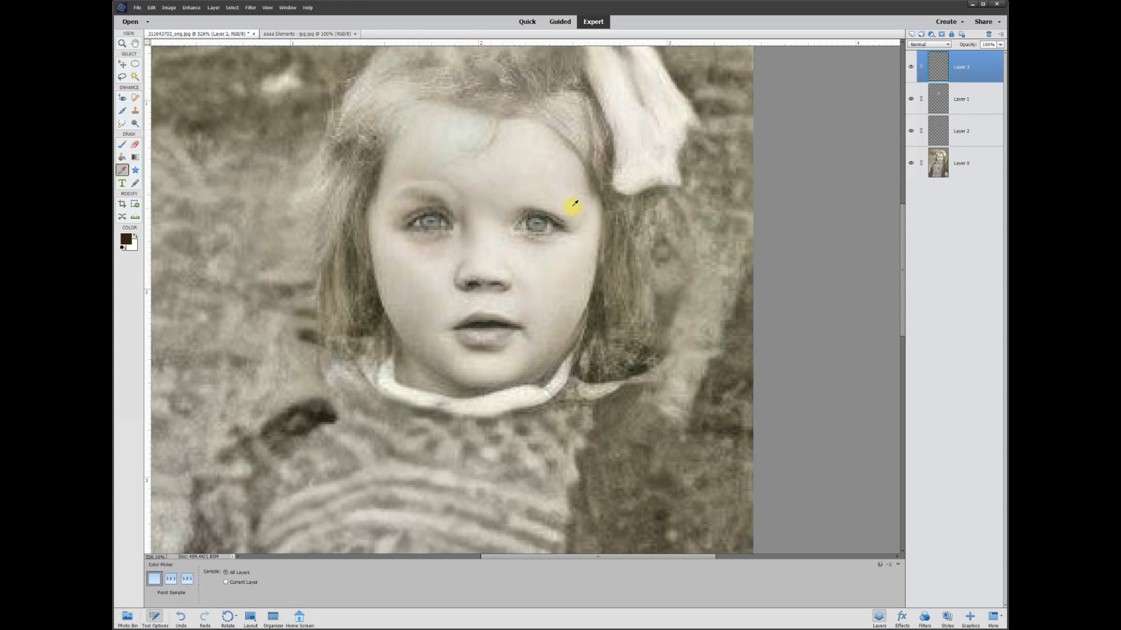
pyautogui.click(553, 200)
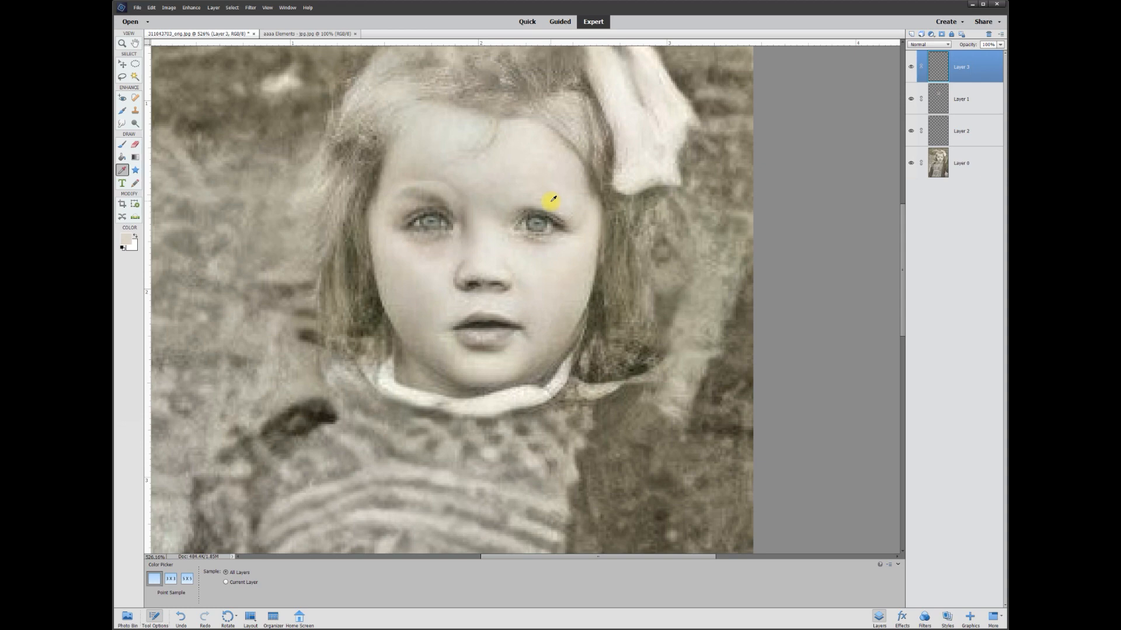
pyautogui.click(122, 145)
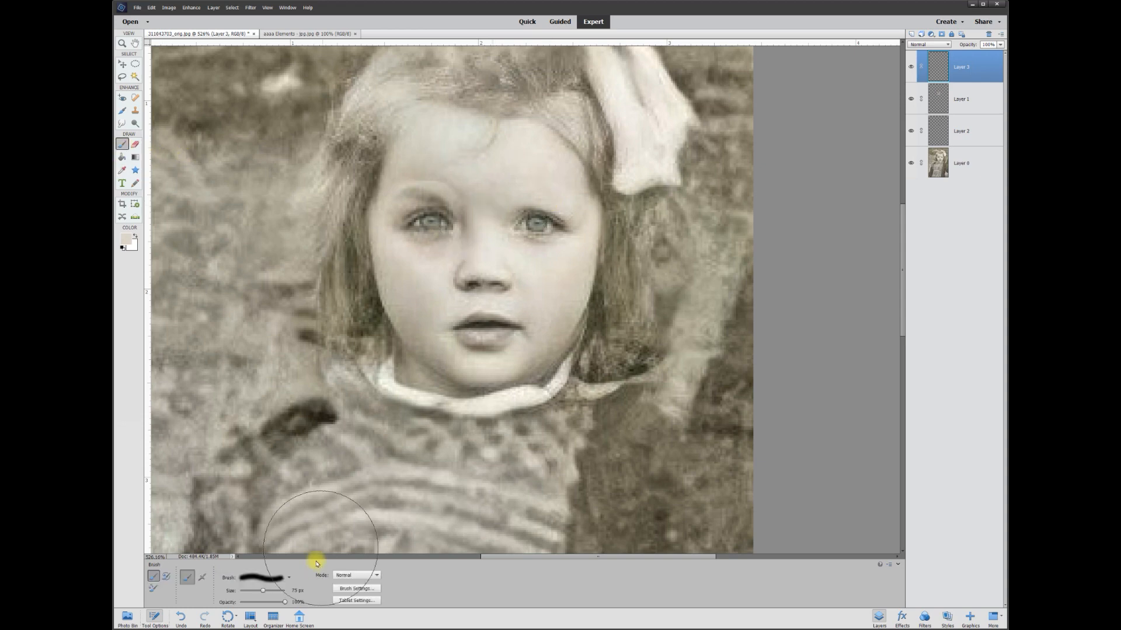
pyautogui.write('15')
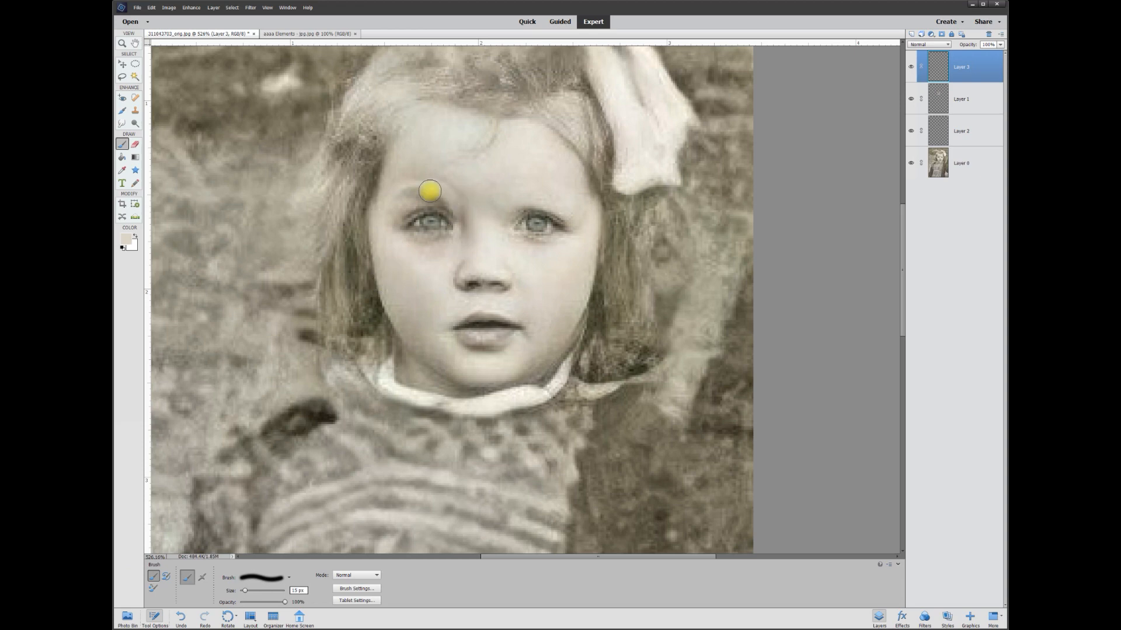
pyautogui.moveTo(461, 202)
pyautogui.mouseDown()
pyautogui.moveTo(427, 192)
pyautogui.moveTo(396, 202)
pyautogui.mouseUp()
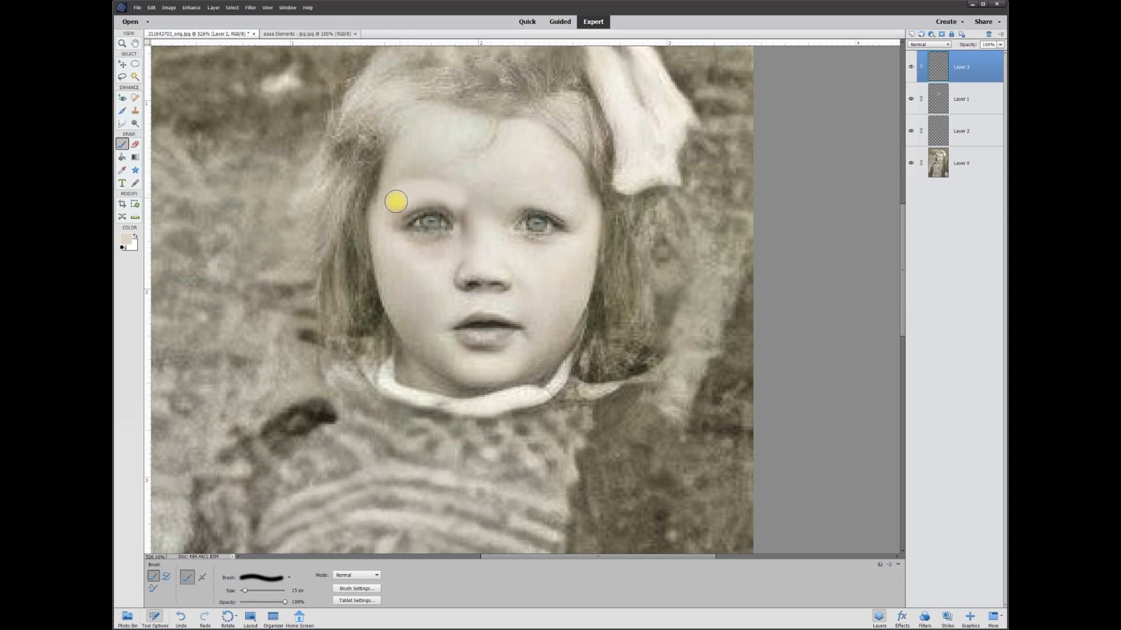
# Blend the edges of the painted skin around the left eye with the Smudge tool at 25 px.
pyautogui.click(121, 123)
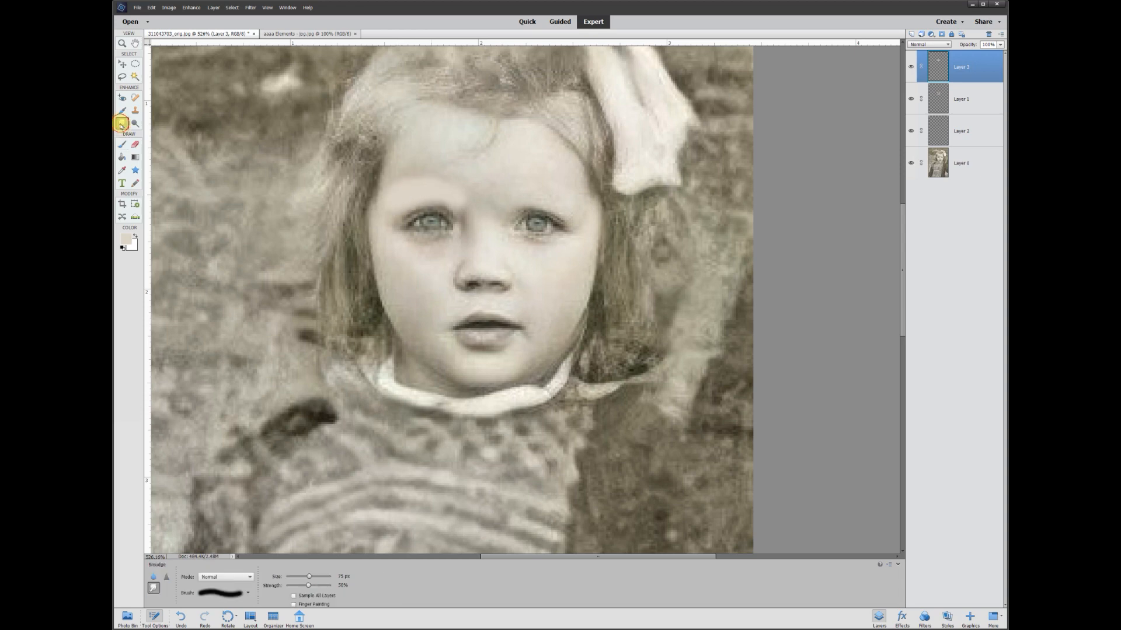
pyautogui.moveTo(345, 577); pyautogui.dragTo(326, 577)
pyautogui.write('25')
pyautogui.moveTo(405, 182)
pyautogui.mouseDown()
pyautogui.moveTo(411, 164)
pyautogui.moveTo(450, 181)
pyautogui.moveTo(401, 177)
pyautogui.mouseUp()
pyautogui.moveTo(377, 226); pyautogui.dragTo(379, 209)
pyautogui.moveTo(477, 207)
pyautogui.mouseDown()
pyautogui.moveTo(473, 227)
pyautogui.moveTo(460, 180)
pyautogui.moveTo(418, 169)
pyautogui.moveTo(395, 185)
pyautogui.moveTo(395, 175)
pyautogui.moveTo(499, 217)
pyautogui.moveTo(410, 233)
pyautogui.moveTo(473, 260)
pyautogui.moveTo(431, 228)
pyautogui.moveTo(449, 208)
pyautogui.mouseUp()
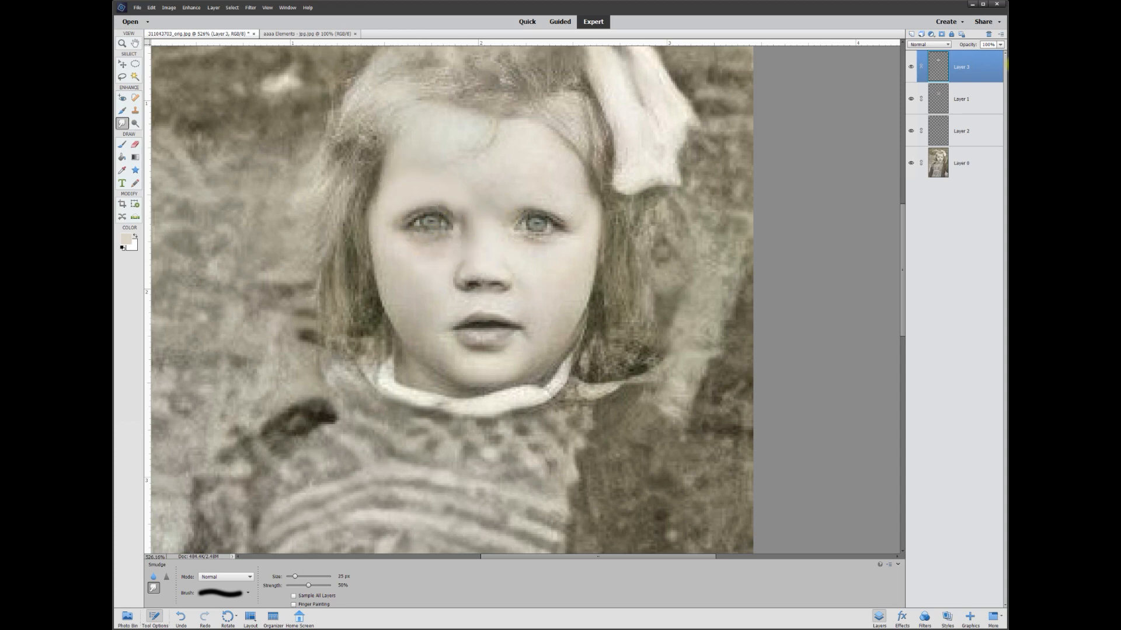
# Lower the painted eyebrow layer's opacity to about 80% and compare the portrait with that layer hidden and shown.
pyautogui.click(1001, 45)
pyautogui.moveTo(1002, 53)
pyautogui.mouseDown()
pyautogui.moveTo(967, 55)
pyautogui.moveTo(978, 53)
pyautogui.mouseUp()
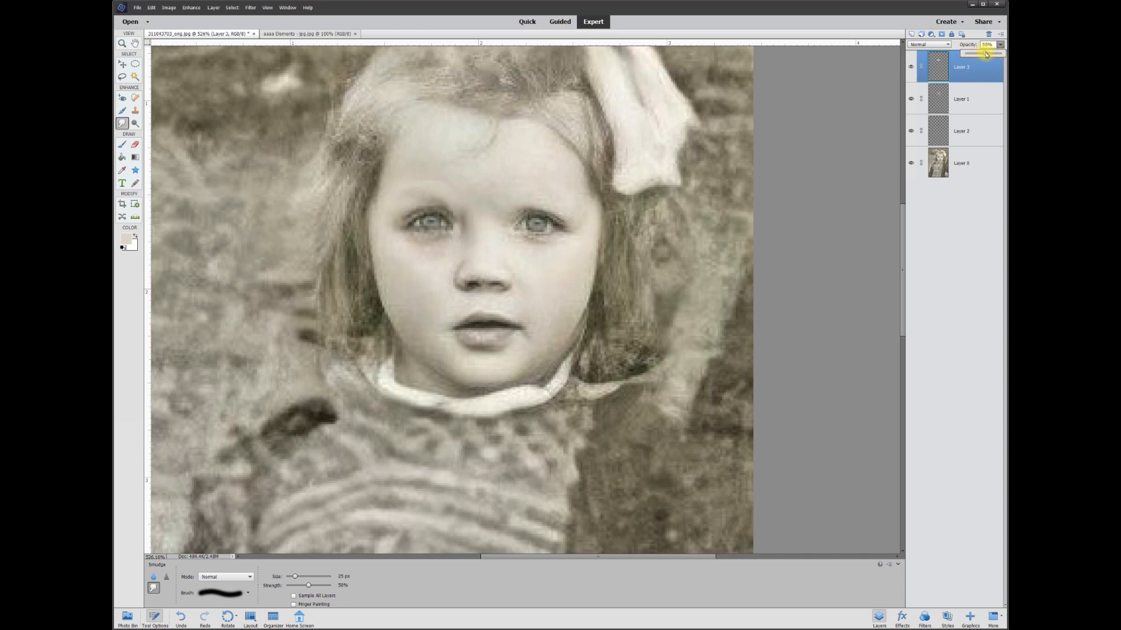
pyautogui.moveTo(990, 54); pyautogui.dragTo(1003, 53)
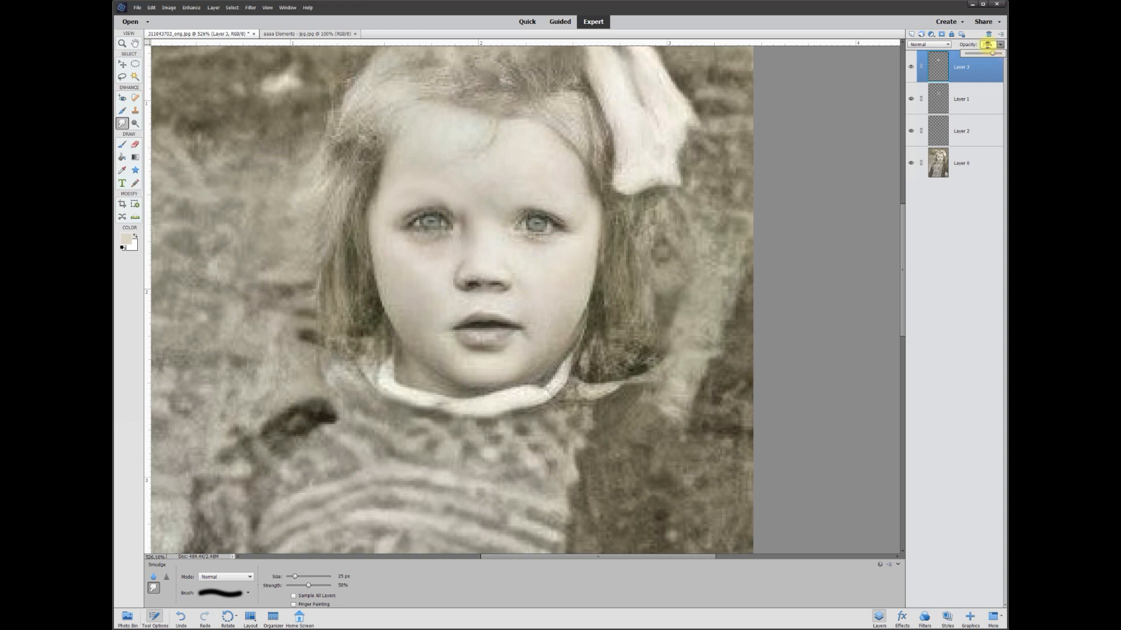
pyautogui.click(917, 67)
pyautogui.click(911, 69)
pyautogui.click(911, 69)
pyautogui.click(911, 69)
pyautogui.click(911, 69)
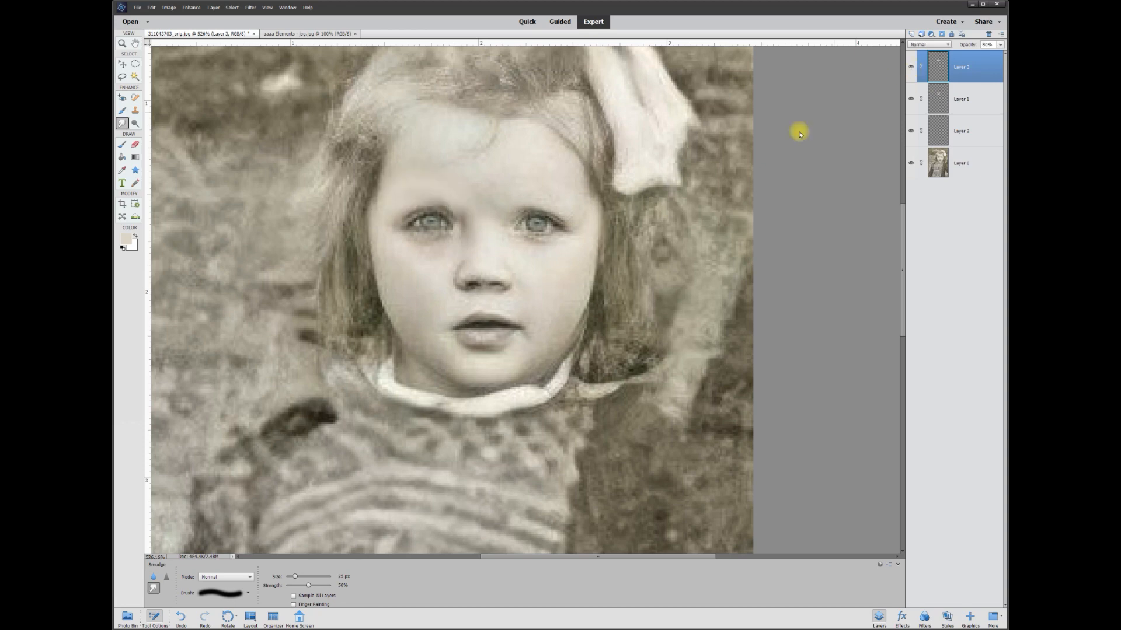
pyautogui.hotkey('ctrl', '0')
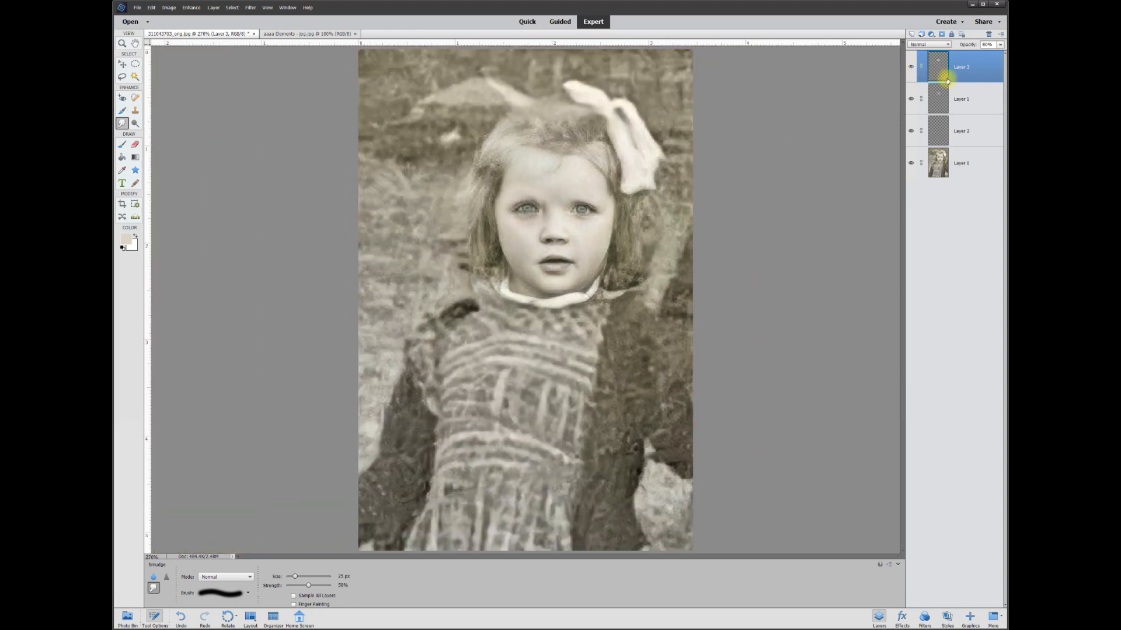
pyautogui.click(911, 69)
pyautogui.click(911, 69)
pyautogui.click(122, 63)
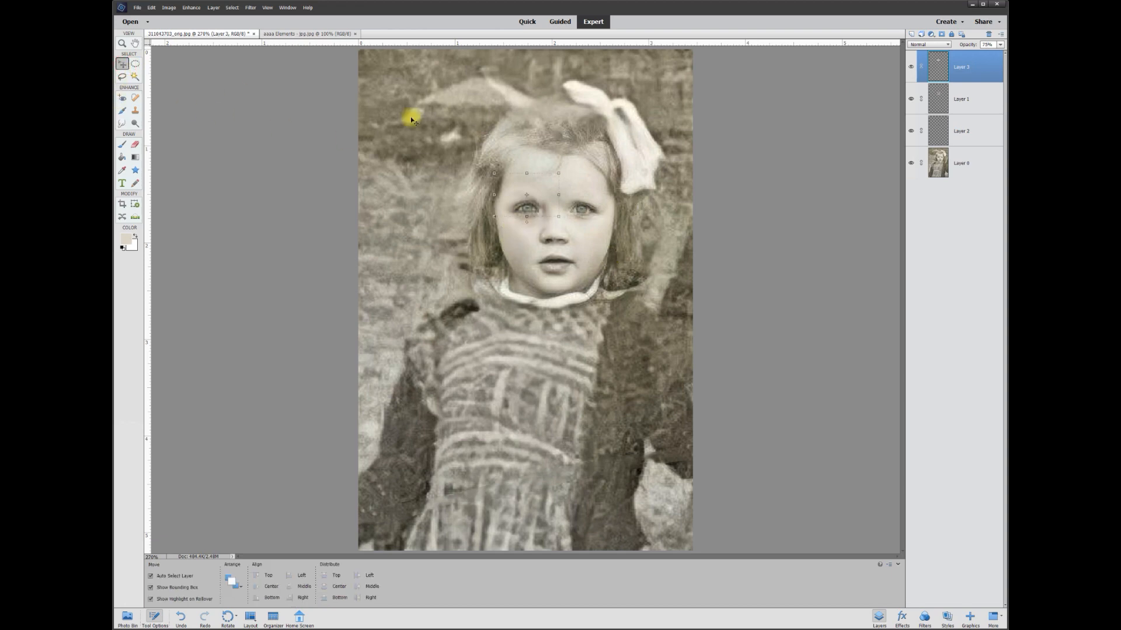
# Create another top layer and paint skin tone over the dark area beneath the left eye.
pyautogui.click(911, 34)
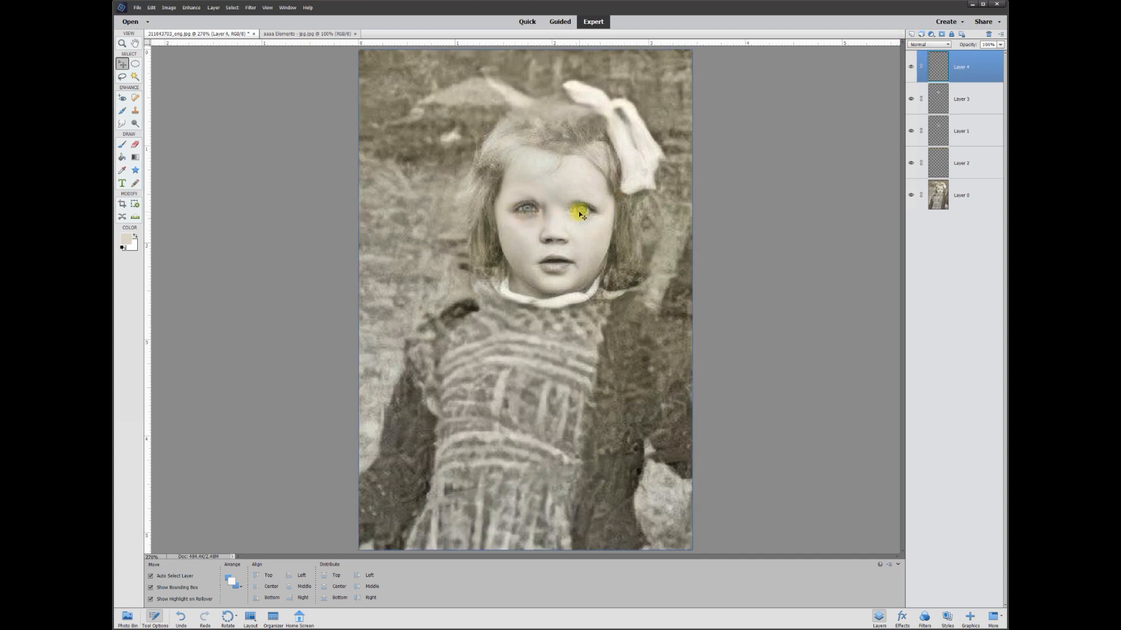
pyautogui.scroll(3, 572, 220)
pyautogui.press('i')
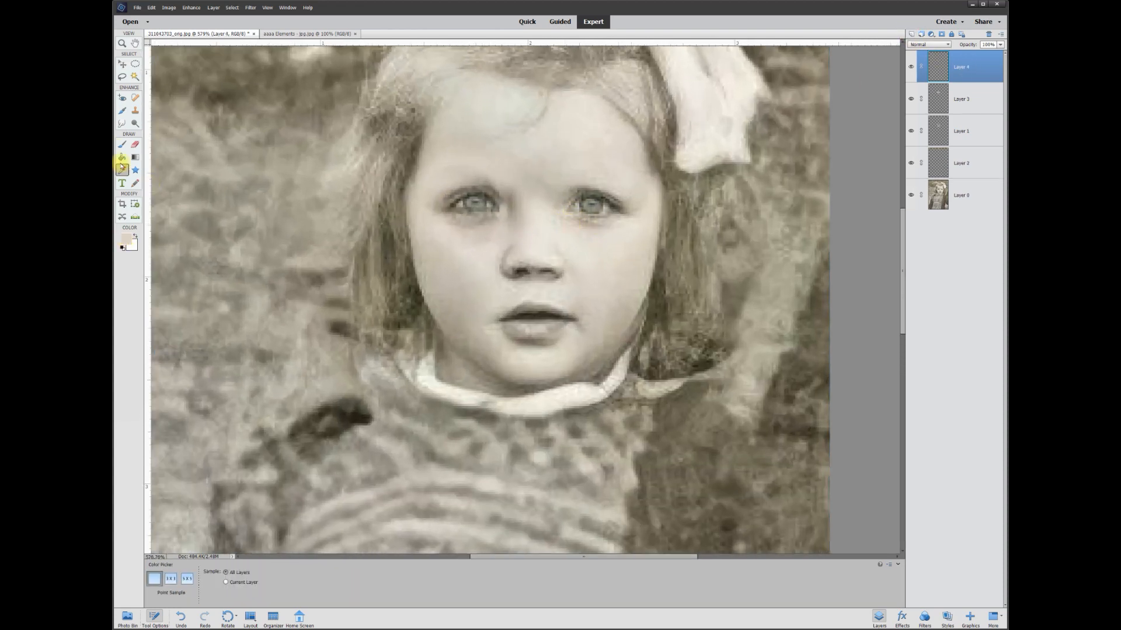
pyautogui.click(122, 145)
pyautogui.moveTo(501, 220)
pyautogui.mouseDown()
pyautogui.moveTo(480, 230)
pyautogui.moveTo(439, 218)
pyautogui.mouseUp()
# Reduce the under-eye paint layer's opacity to about 45% and check how it blends into the whole portrait.
pyautogui.press('v')
pyautogui.moveTo(1002, 46); pyautogui.dragTo(975, 54)
pyautogui.scroll(-7, 385, 200)
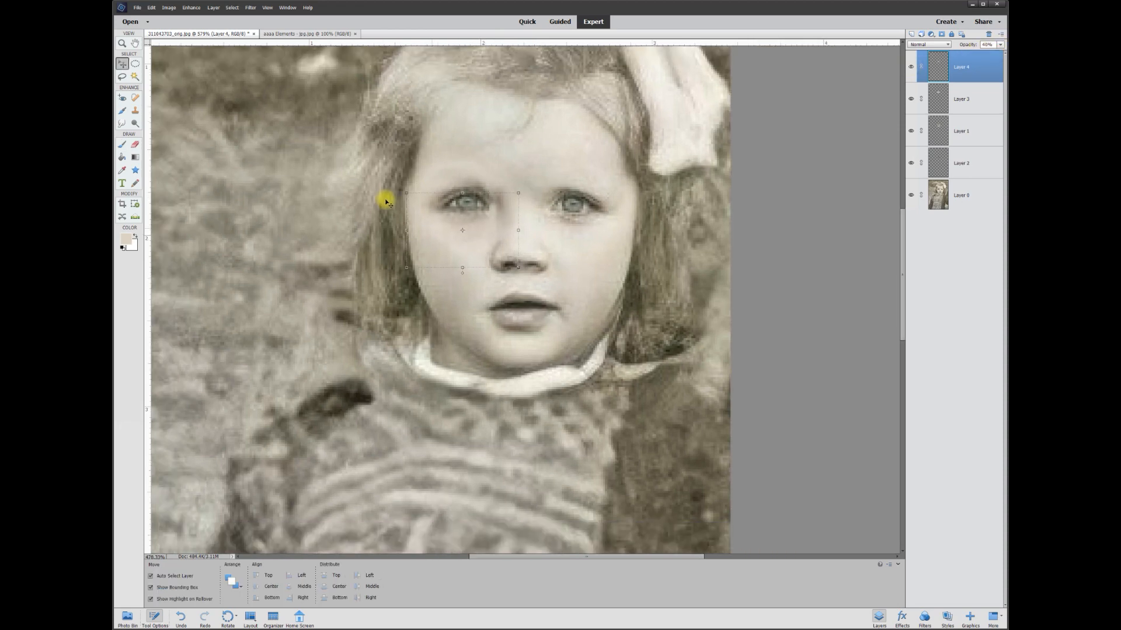
pyautogui.click(321, 199)
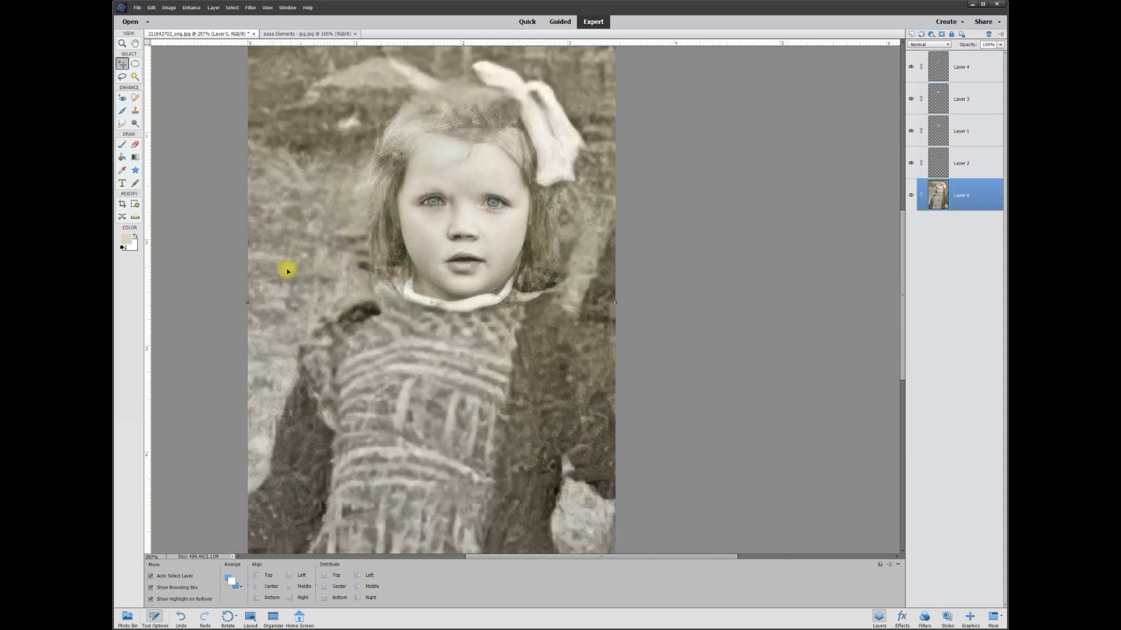
pyautogui.click(432, 217)
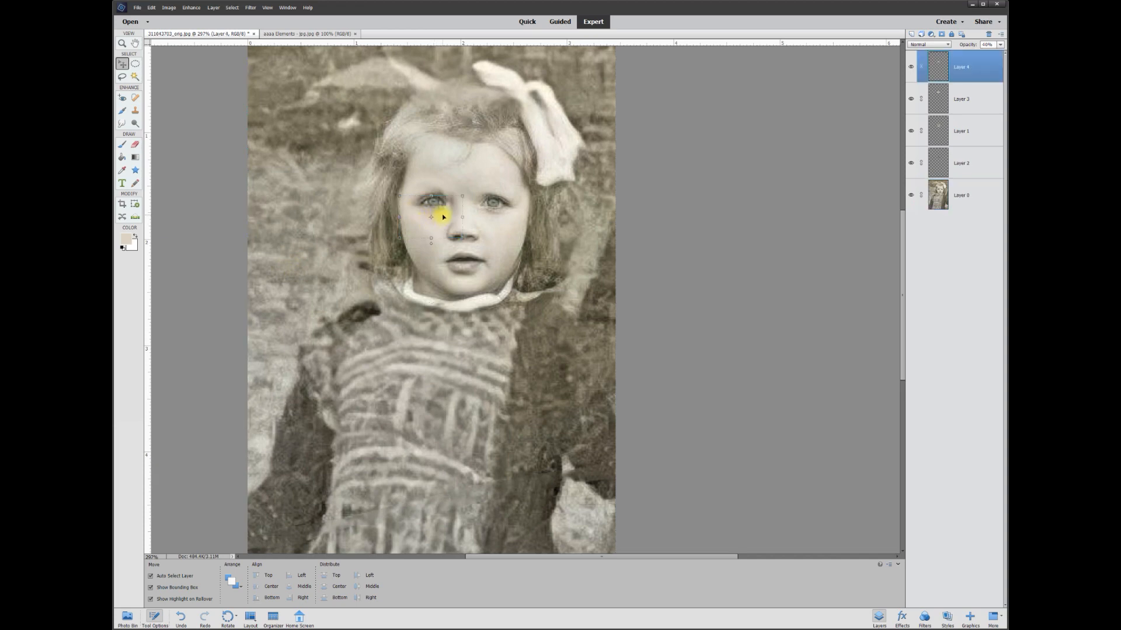
# Apply a Brightness/Contrast adjustment with brightness 23 to the under-eye paint layer.
pyautogui.click(191, 7)
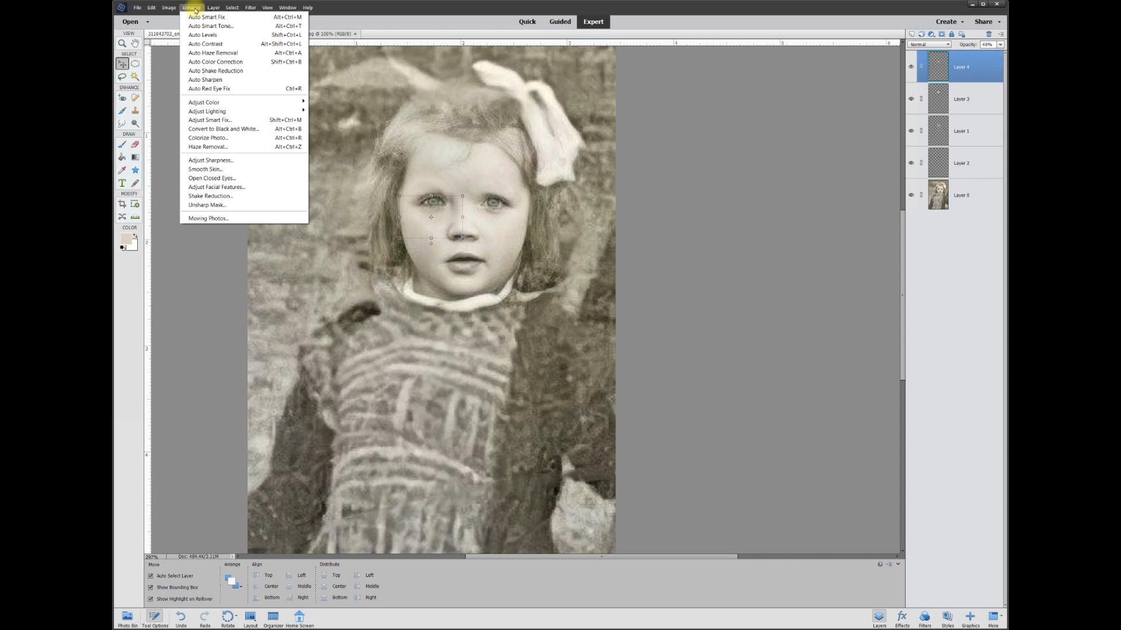
pyautogui.moveTo(207, 112)
pyautogui.click(330, 120)
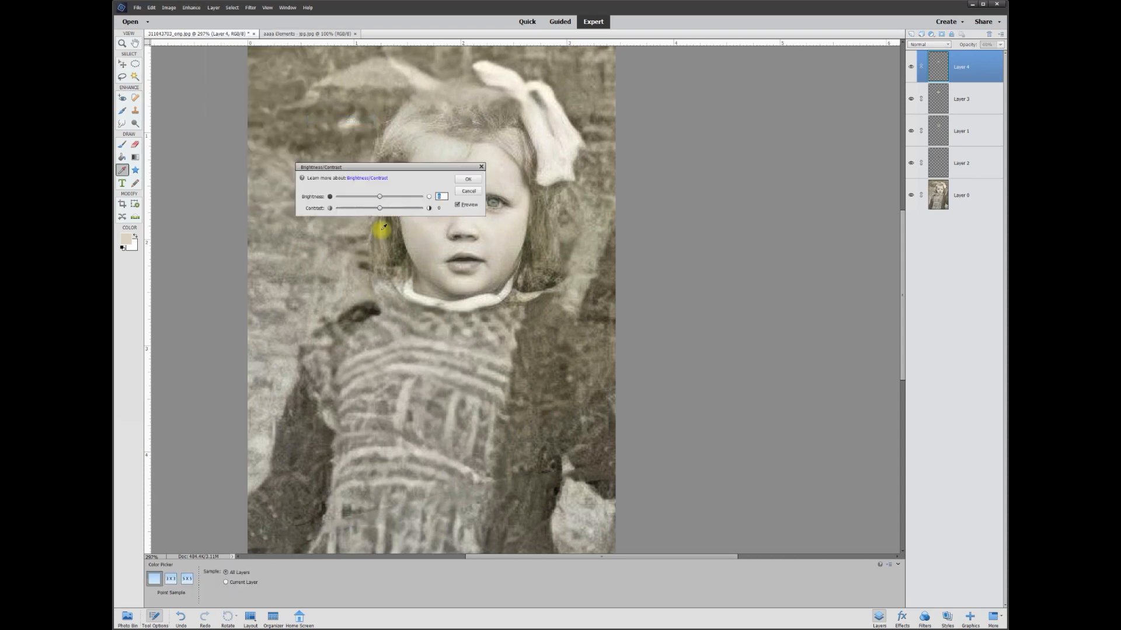
pyautogui.moveTo(418, 170); pyautogui.dragTo(361, 101)
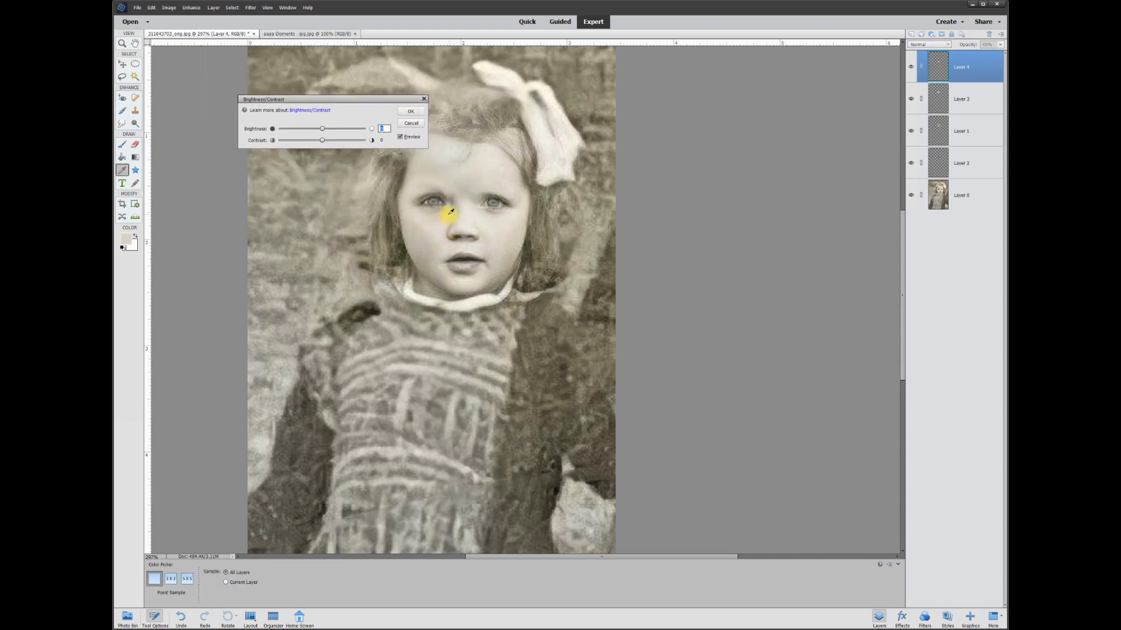
pyautogui.moveTo(321, 131); pyautogui.dragTo(295, 130)
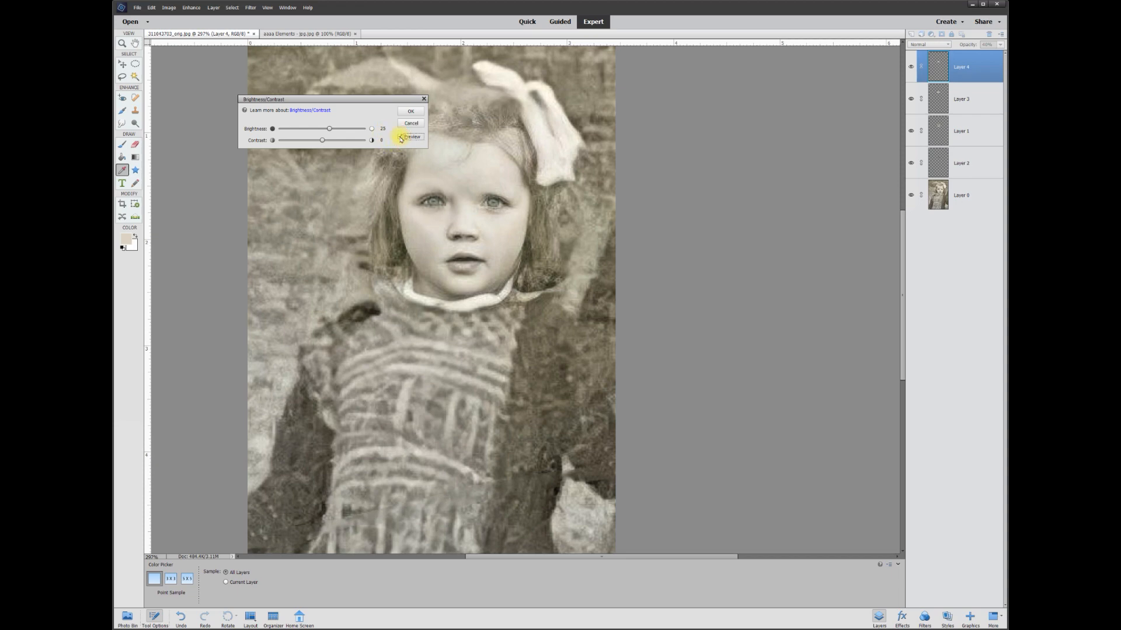
pyautogui.click(418, 116)
pyautogui.press('v')
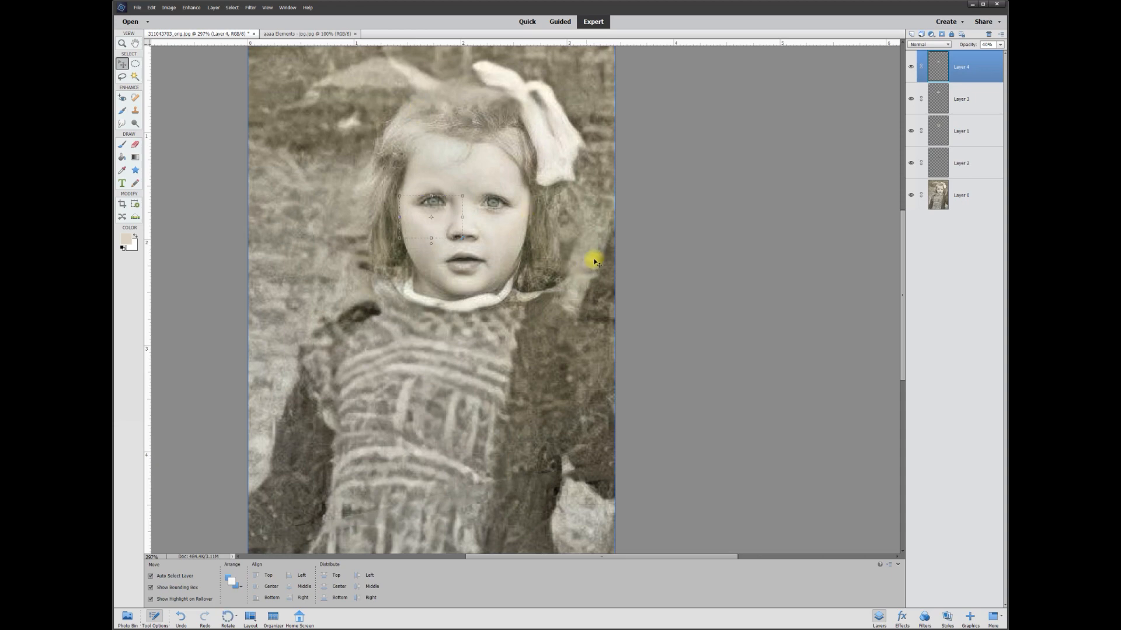
pyautogui.click(675, 258)
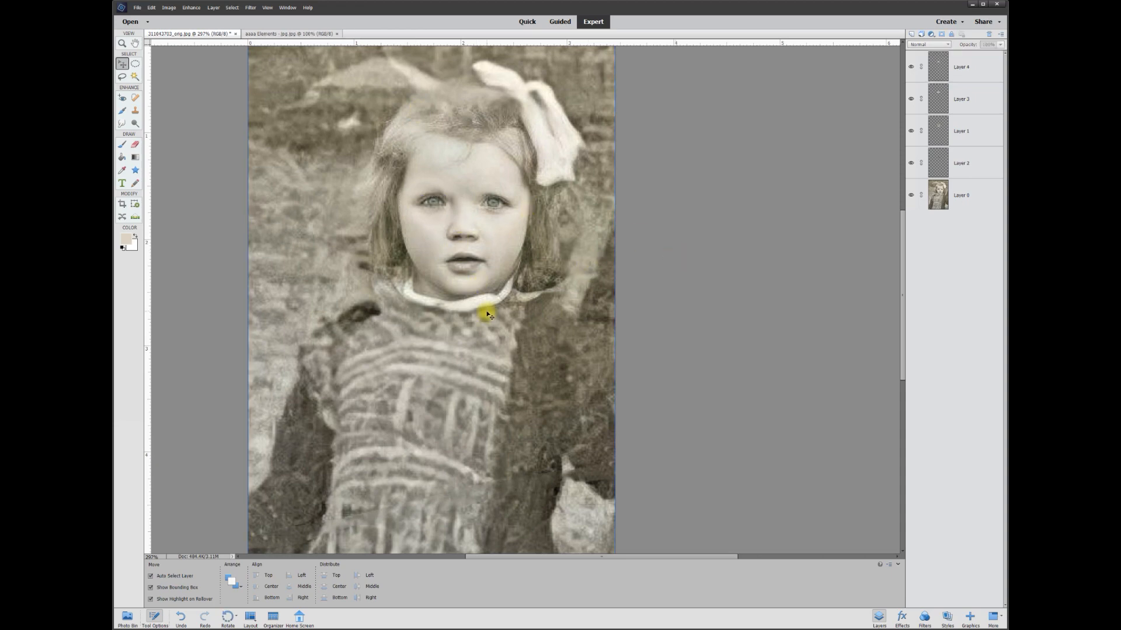
# Create another top layer and paint sampled skin tone over the dark edge of the left nostril with a 5 px brush.
pyautogui.scroll(1, 457, 248)
pyautogui.scroll(4, 457, 248)
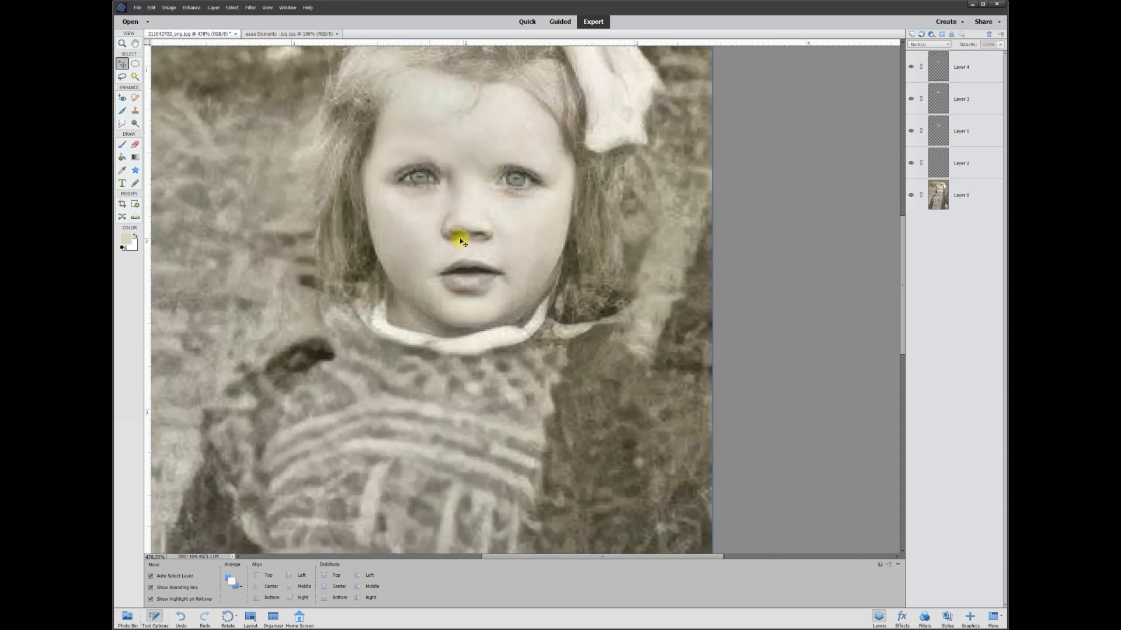
pyautogui.scroll(6, 459, 241)
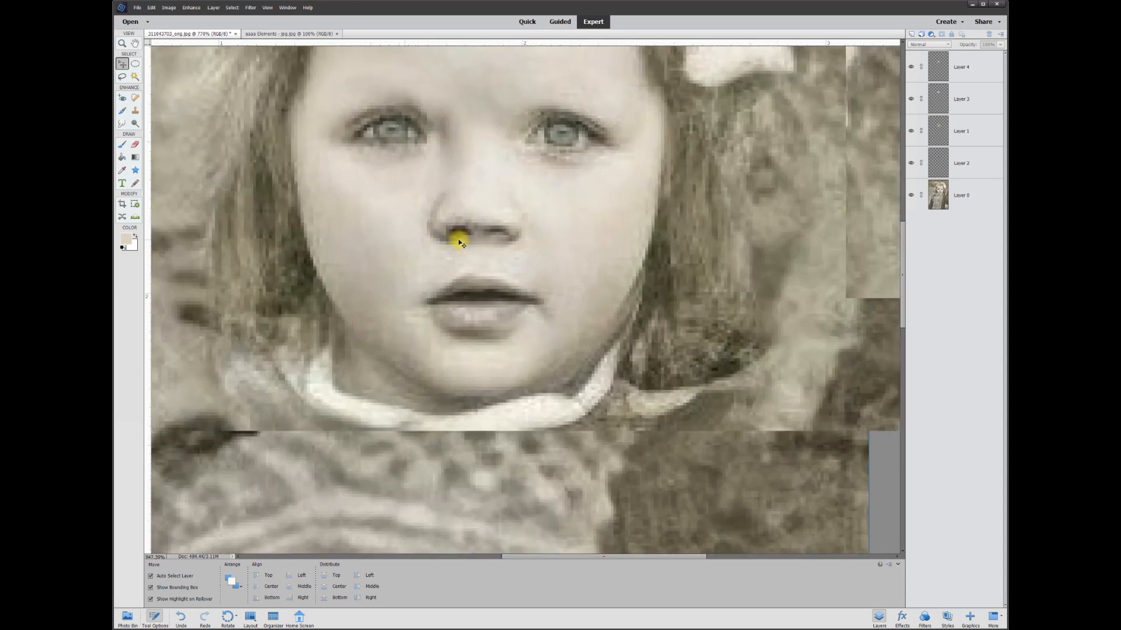
pyautogui.click(912, 34)
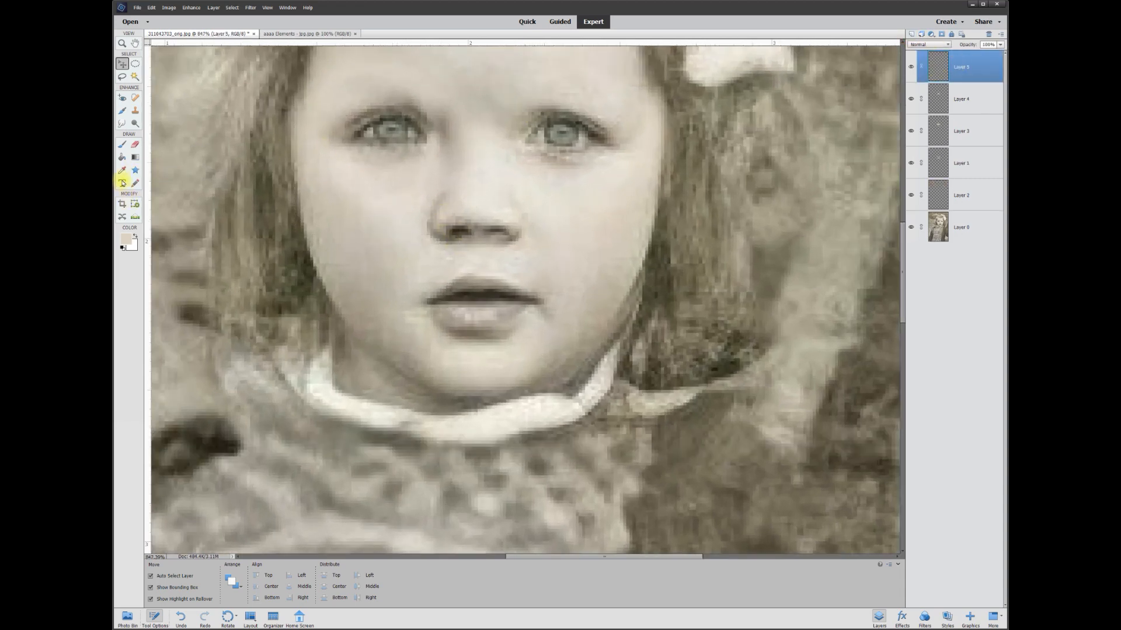
pyautogui.click(122, 170)
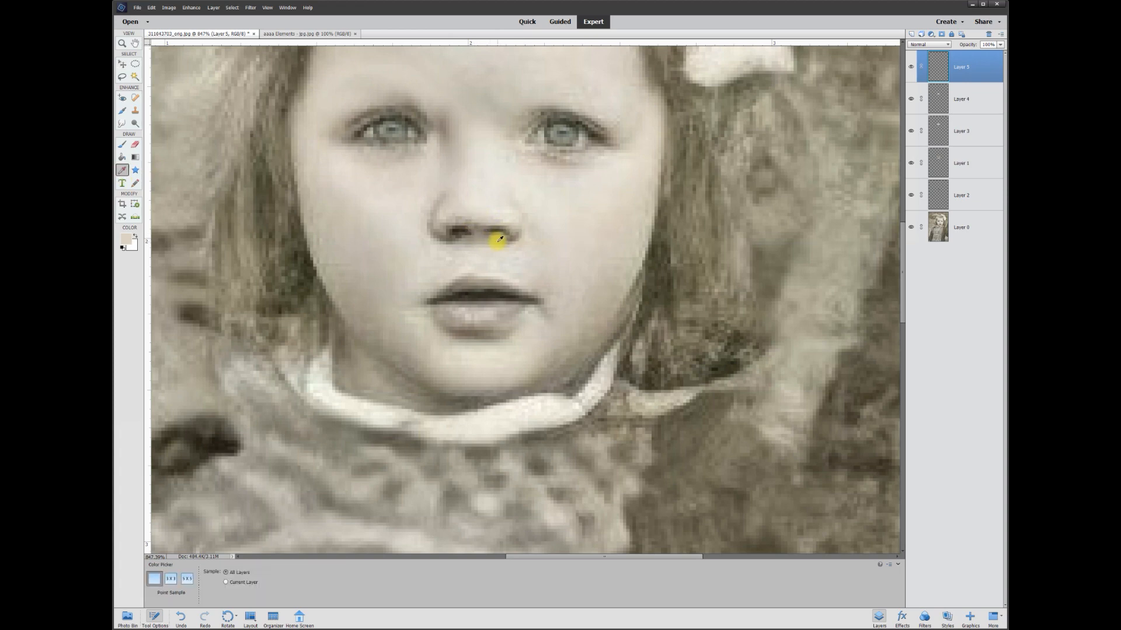
pyautogui.press('b')
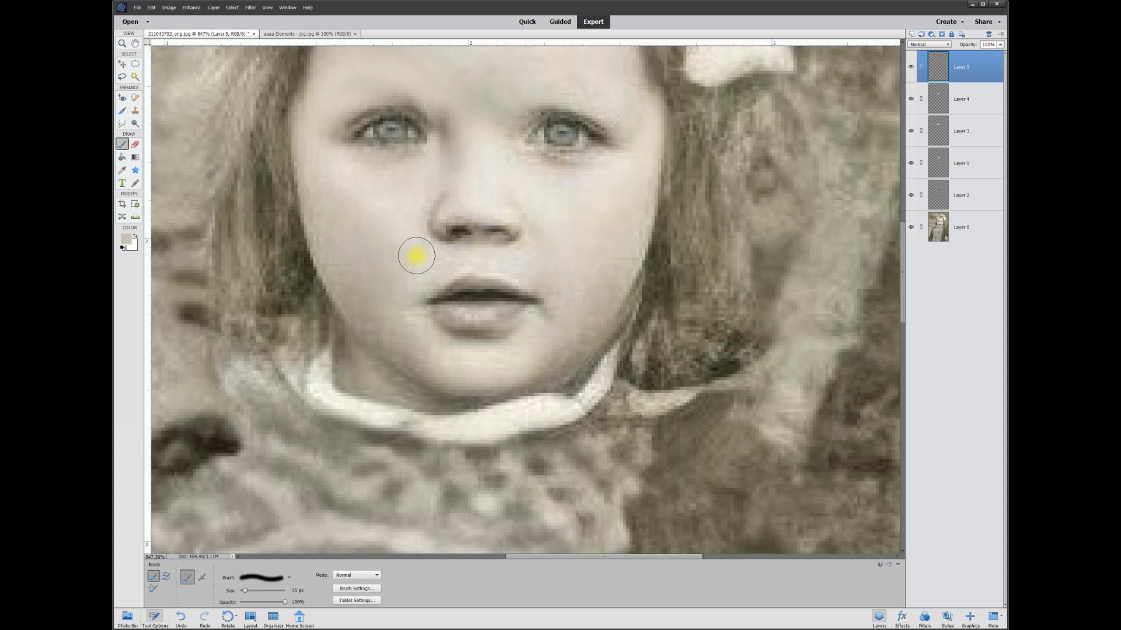
pyautogui.click(297, 591)
pyautogui.write('5')
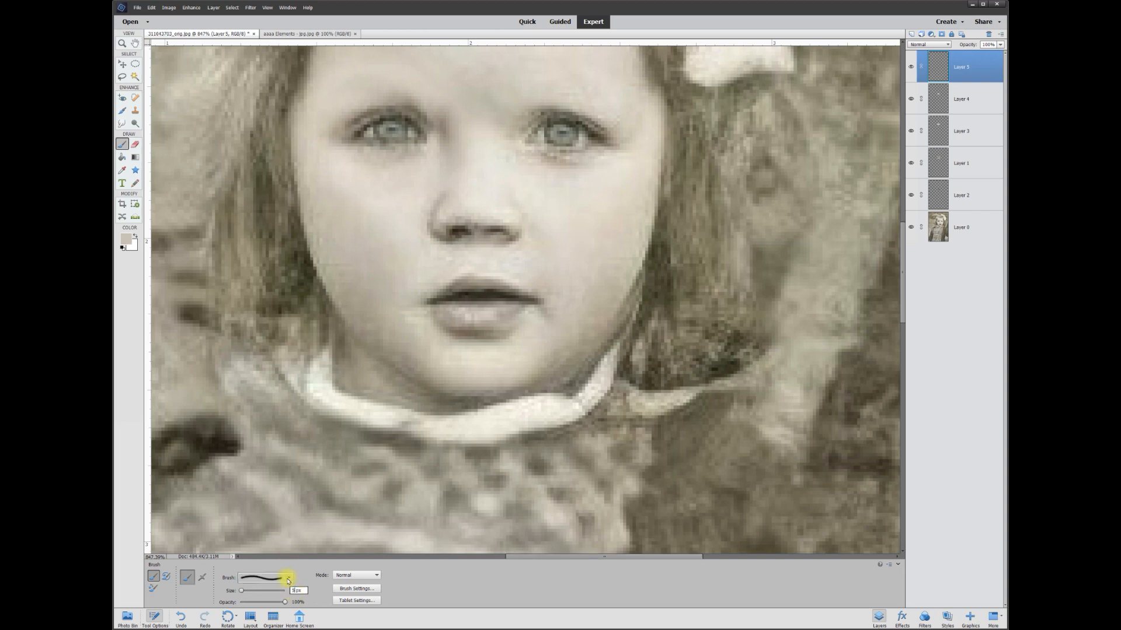
pyautogui.moveTo(443, 232); pyautogui.dragTo(448, 240)
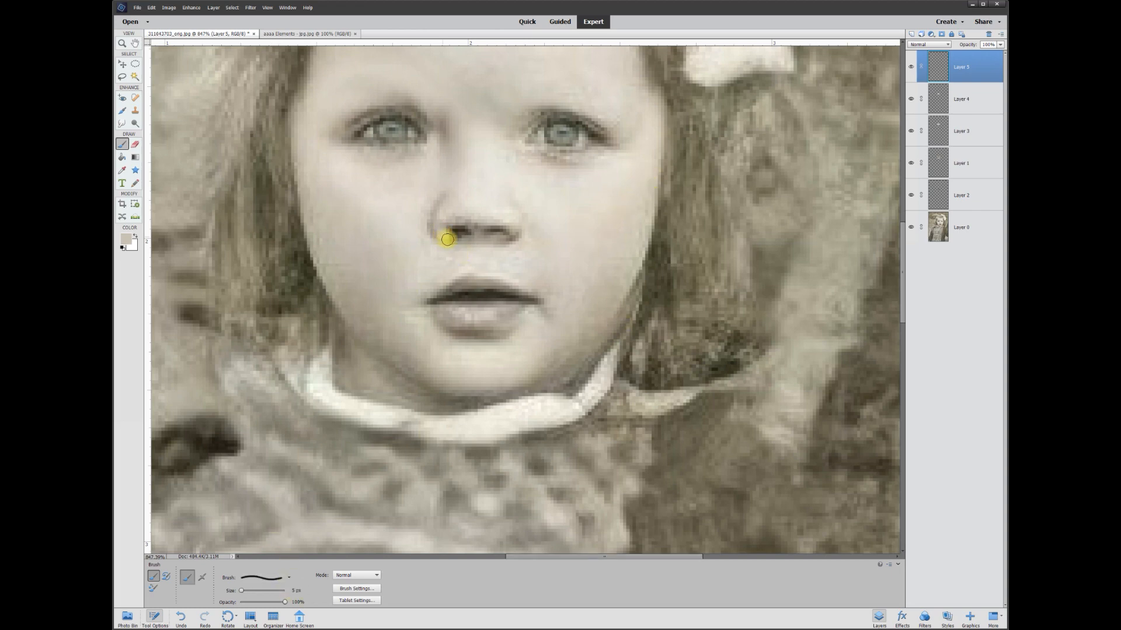
# Blend the painted skin tone beside the left nostril with the Smudge tool at 10 px.
pyautogui.click(122, 123)
pyautogui.click(344, 577)
pyautogui.write('10')
pyautogui.moveTo(435, 226); pyautogui.dragTo(437, 219)
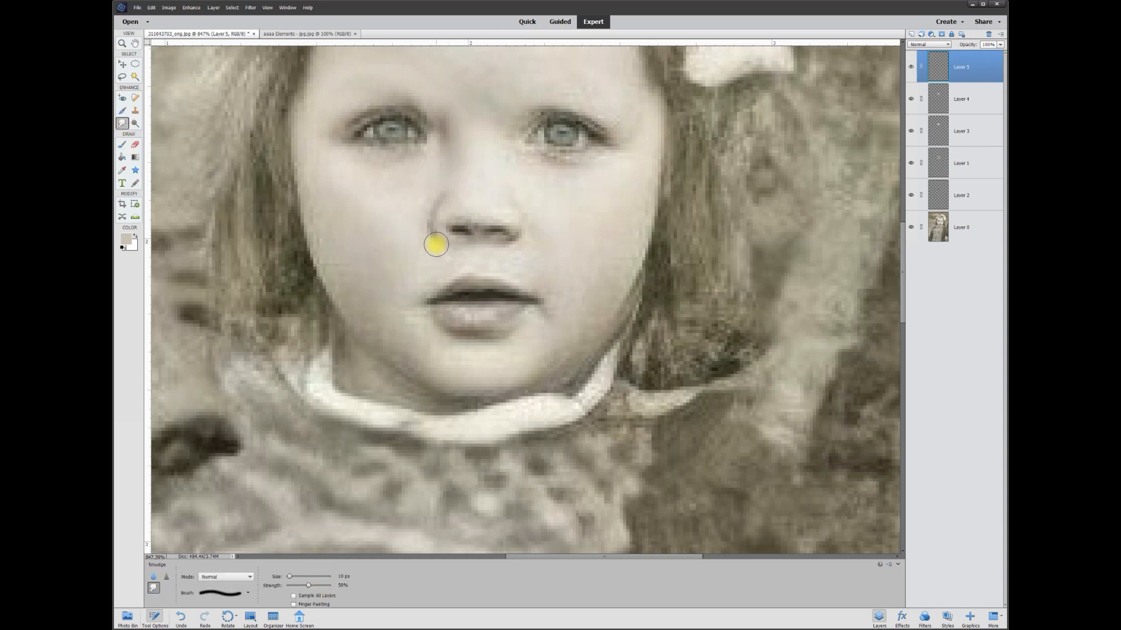
# Reduce the opacity of the nostril paint layer and compare the portrait with that layer hidden and shown.
pyautogui.scroll(-3, 502, 236)
pyautogui.click(1000, 45)
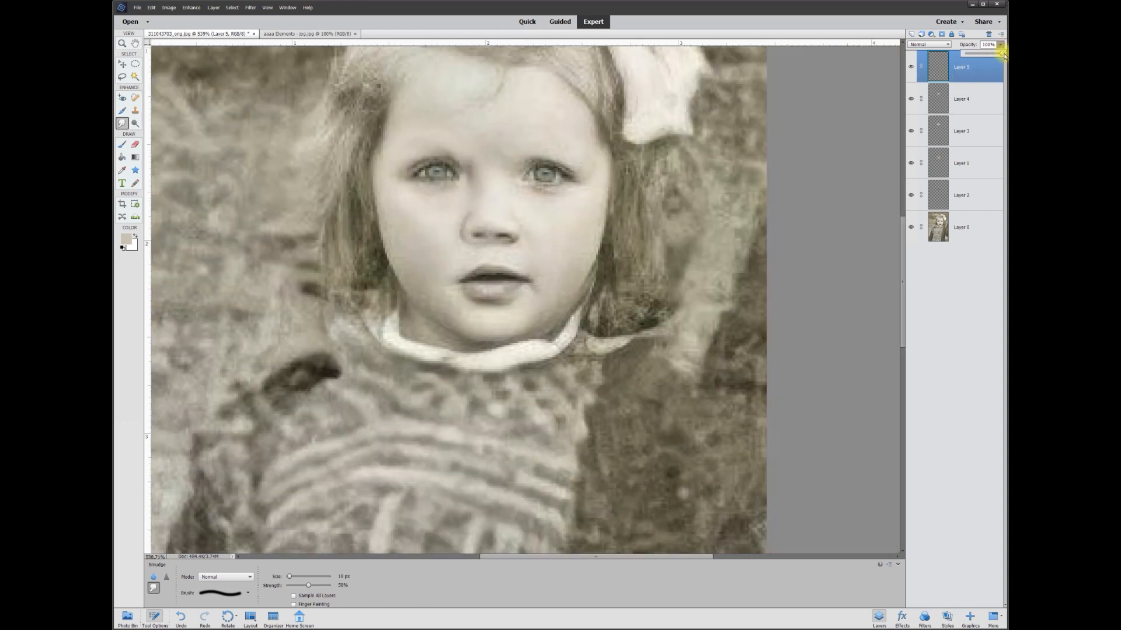
pyautogui.moveTo(1001, 56); pyautogui.dragTo(974, 57)
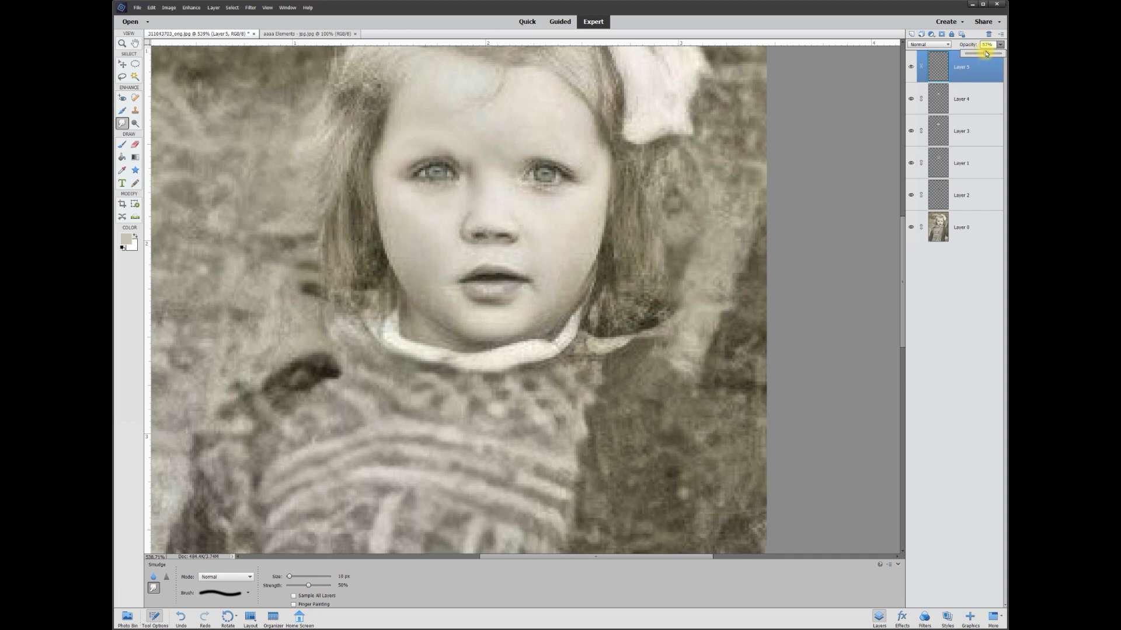
pyautogui.moveTo(988, 56); pyautogui.dragTo(996, 56)
pyautogui.click(911, 68)
pyautogui.click(911, 69)
pyautogui.click(911, 68)
pyautogui.click(912, 68)
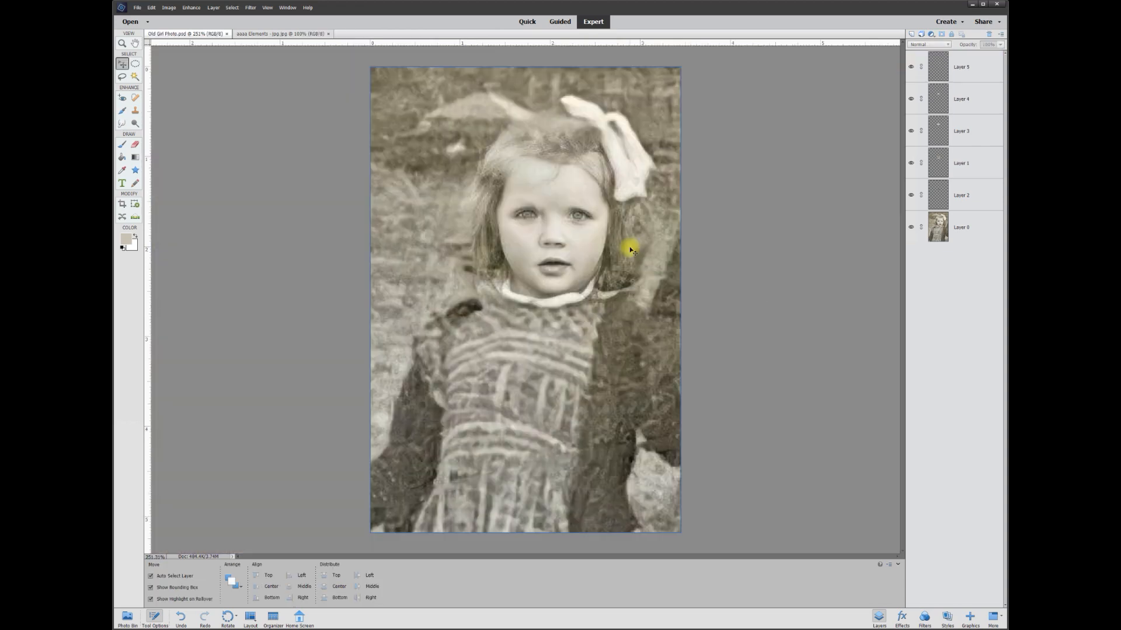
# Merge all six layers of the portrait into one and check the merged layer's visibility.
pyautogui.click(122, 63)
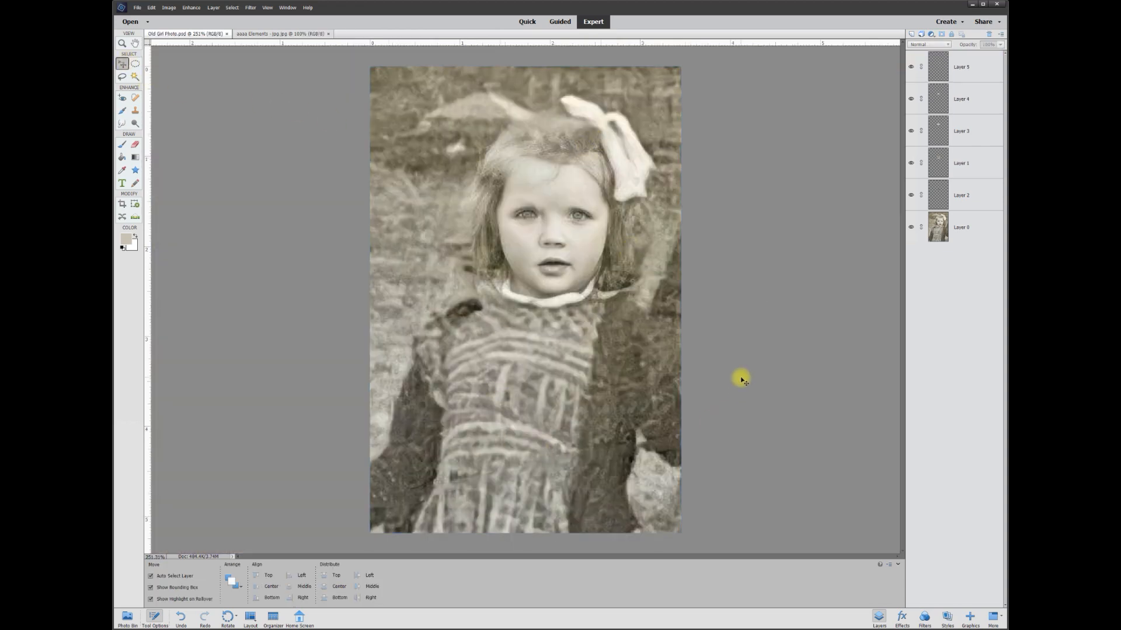
pyautogui.click(968, 229)
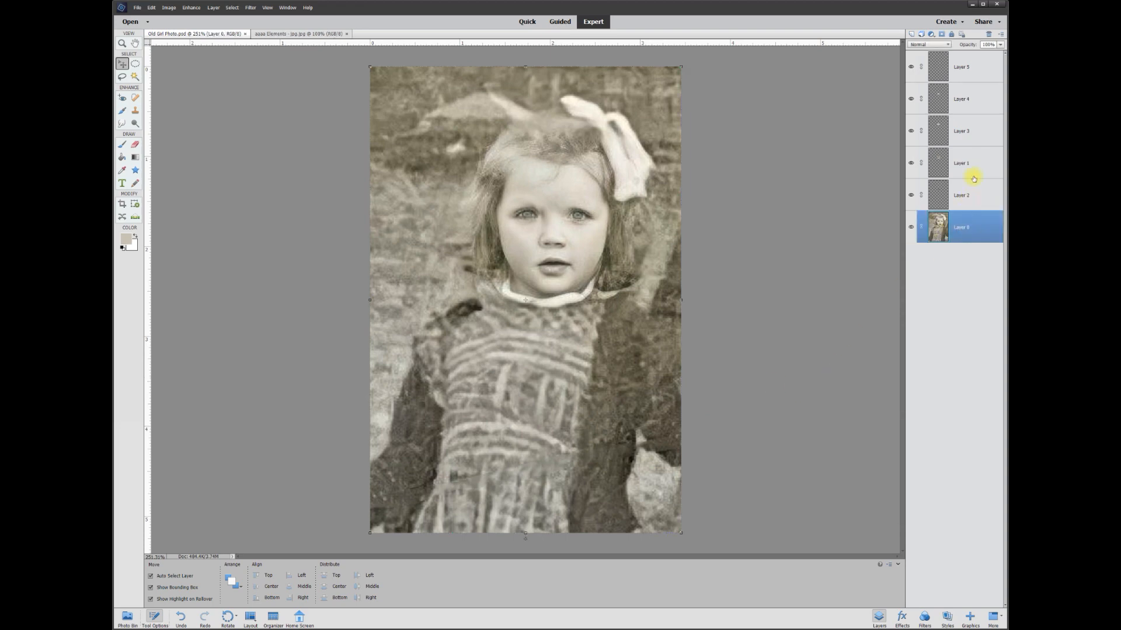
pyautogui.keyDown('shift'); pyautogui.click(968, 69); pyautogui.keyUp('shift')
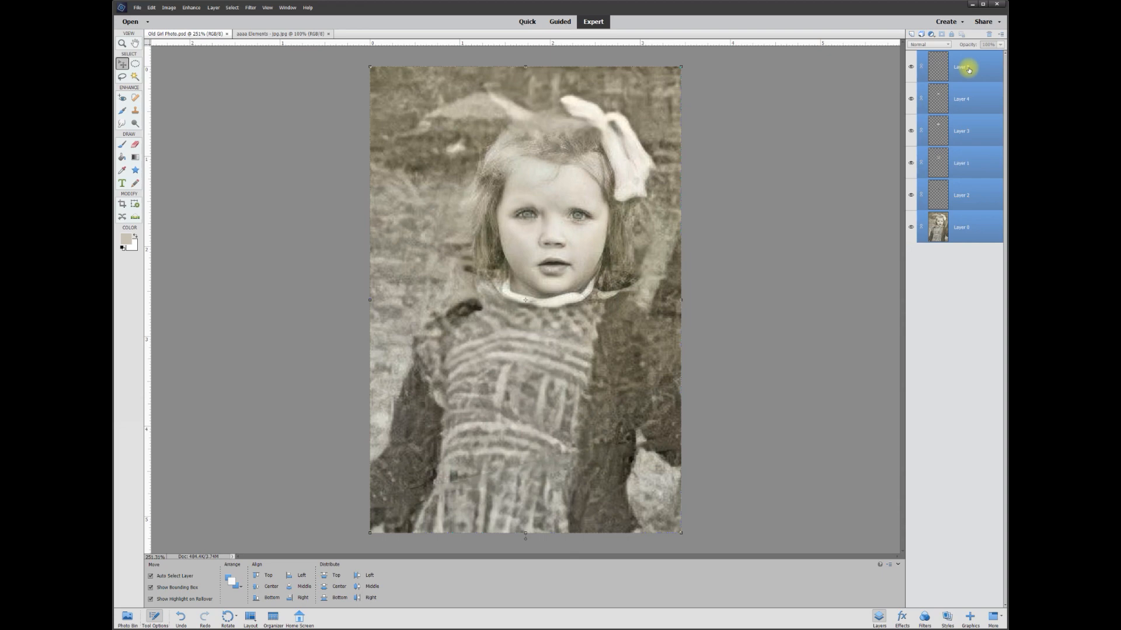
pyautogui.rightClick(971, 162)
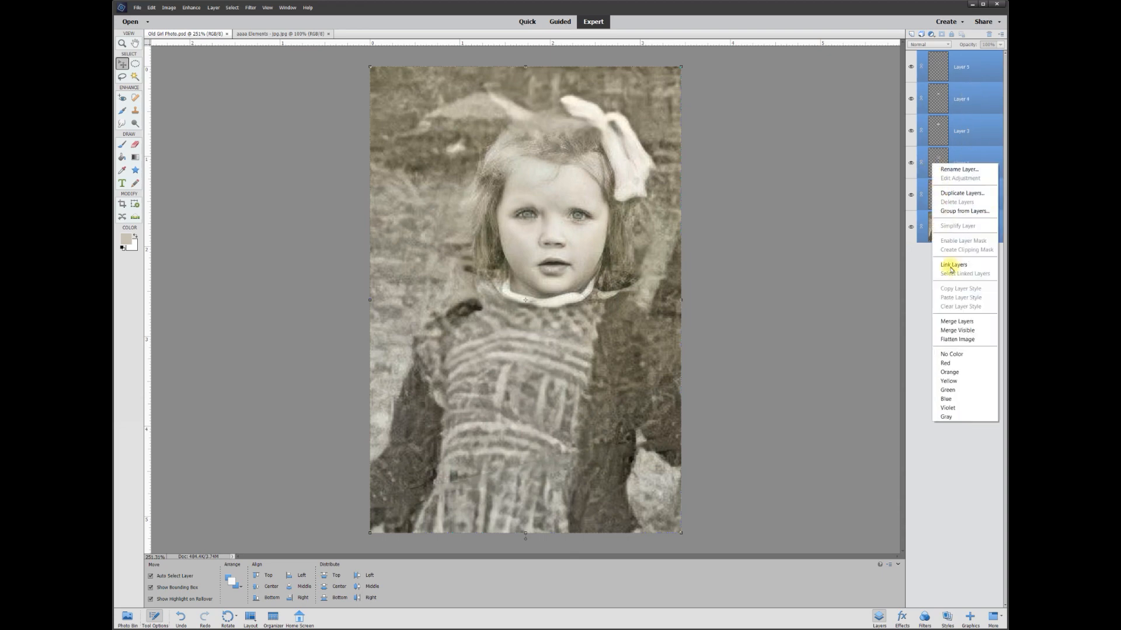
pyautogui.click(952, 322)
pyautogui.click(912, 68)
pyautogui.click(913, 68)
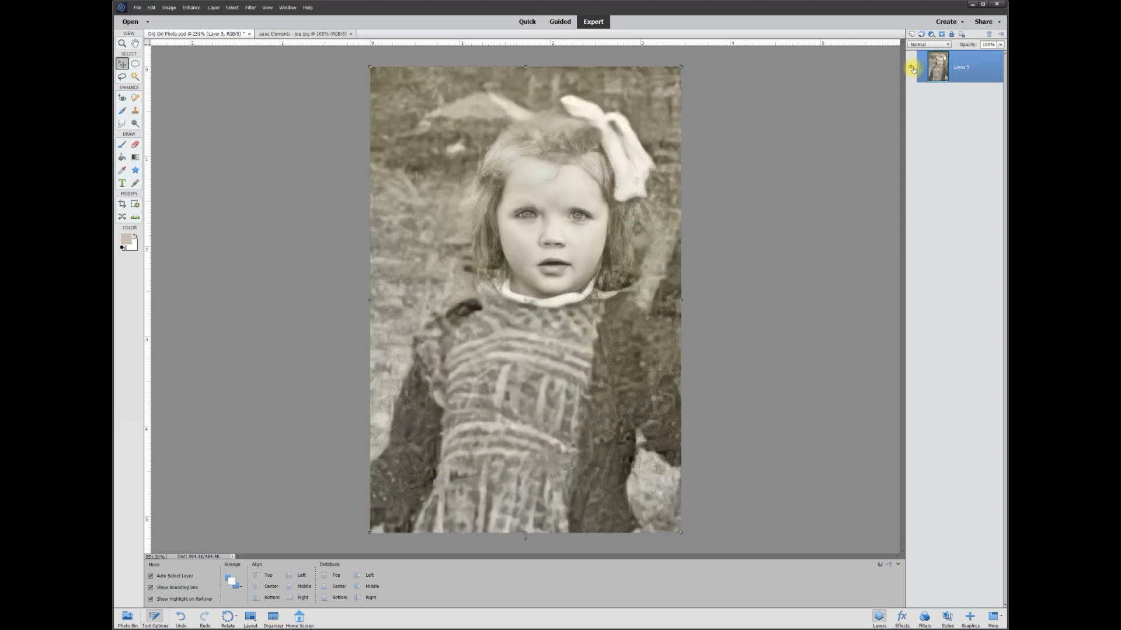
# Apply Auto Smart Fix to the merged portrait and adjust its brightness and contrast.
pyautogui.click(191, 8)
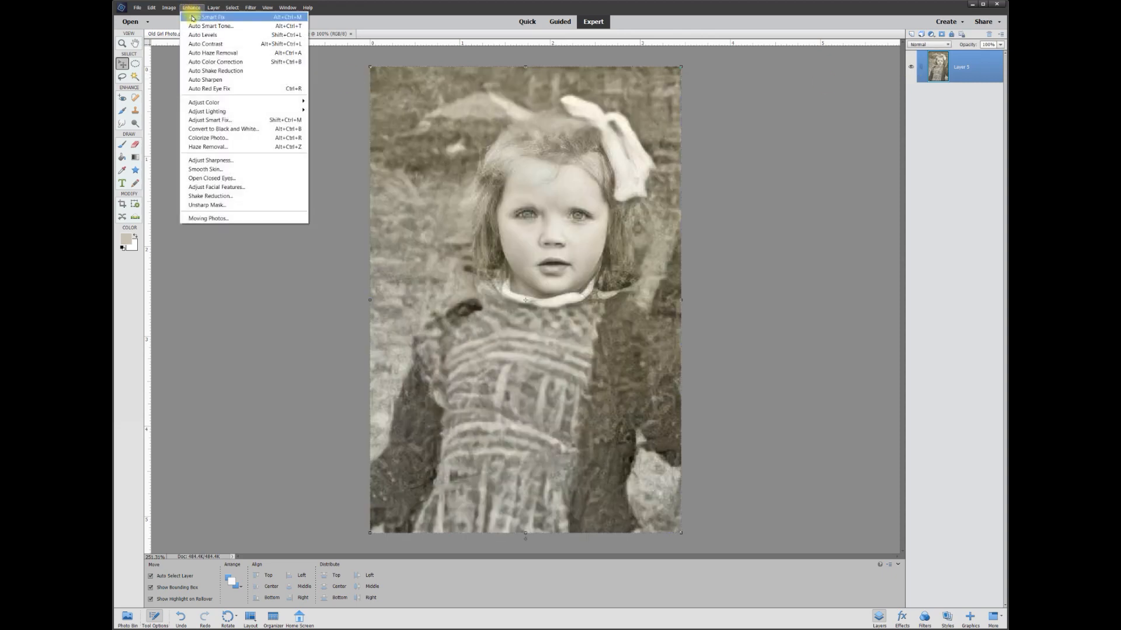
pyautogui.click(192, 18)
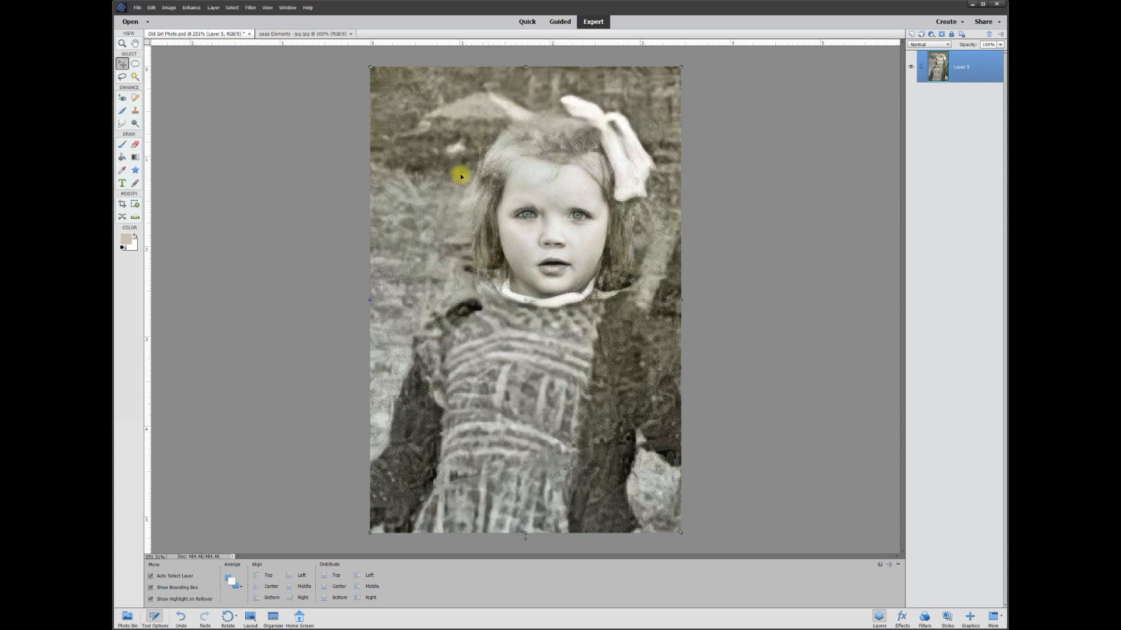
pyautogui.click(191, 8)
pyautogui.moveTo(211, 112)
pyautogui.click(333, 121)
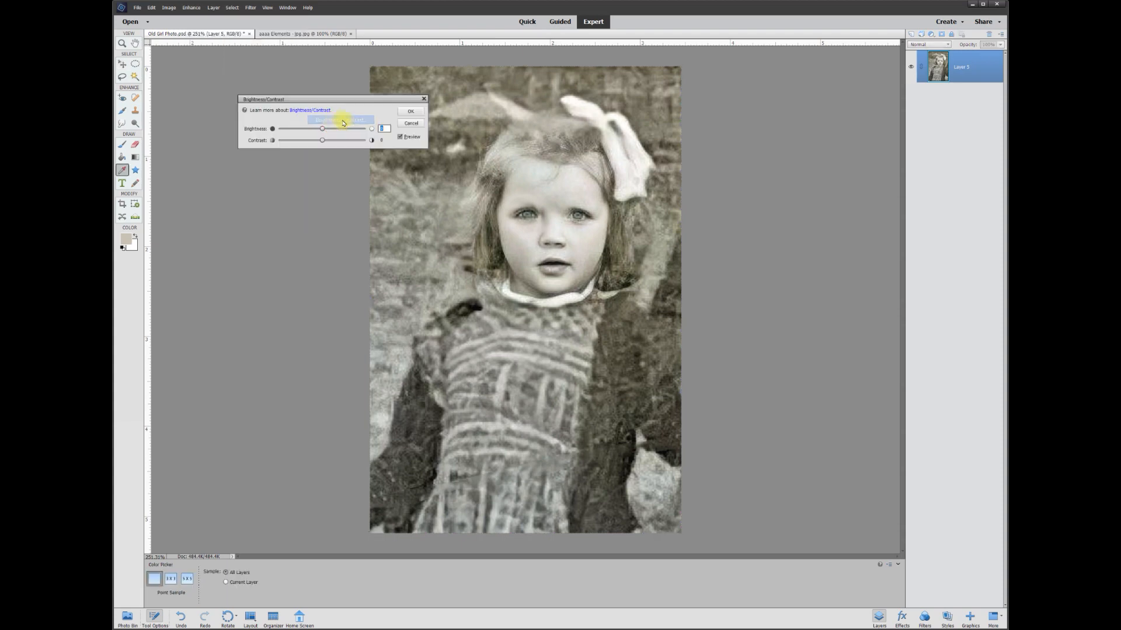
pyautogui.moveTo(323, 130)
pyautogui.mouseDown()
pyautogui.moveTo(333, 129)
pyautogui.moveTo(305, 142)
pyautogui.mouseUp()
pyautogui.moveTo(321, 130); pyautogui.dragTo(324, 132)
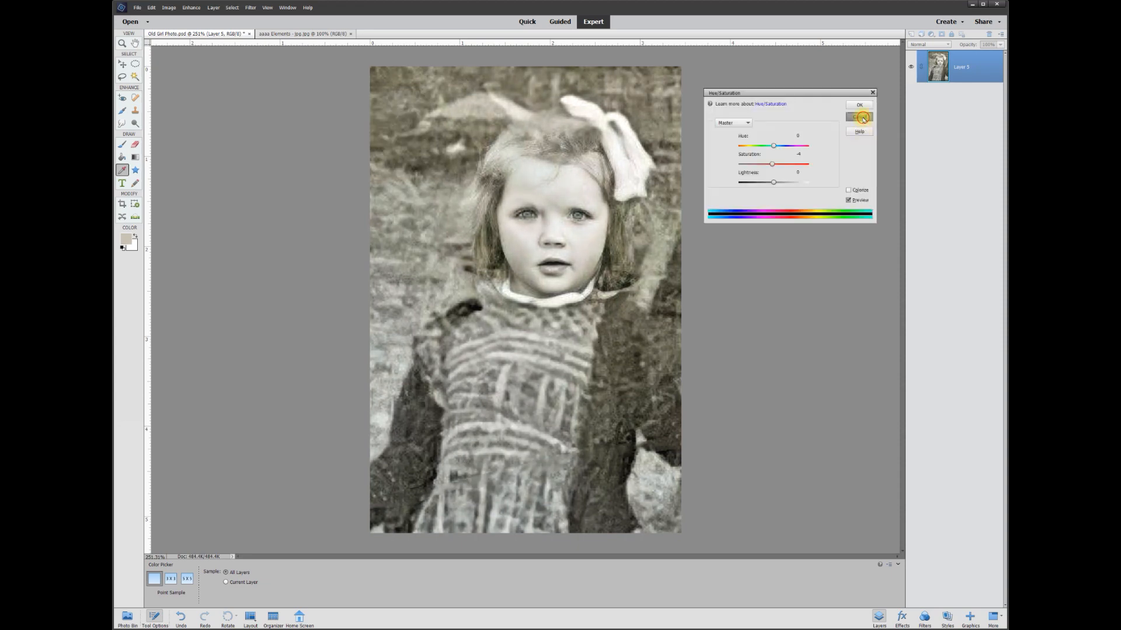
pyautogui.click(858, 113)
pyautogui.press('v')
# Colorize the portrait with Colorize Photo, previewing the fourth automatic version and choosing the first one.
pyautogui.click(190, 8)
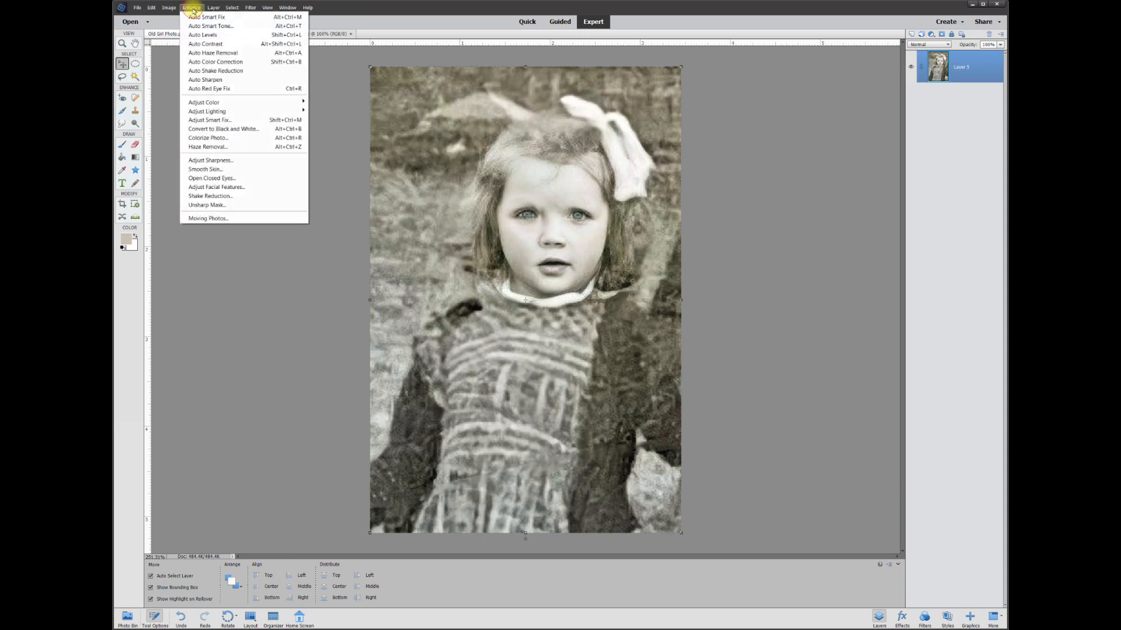
pyautogui.click(208, 142)
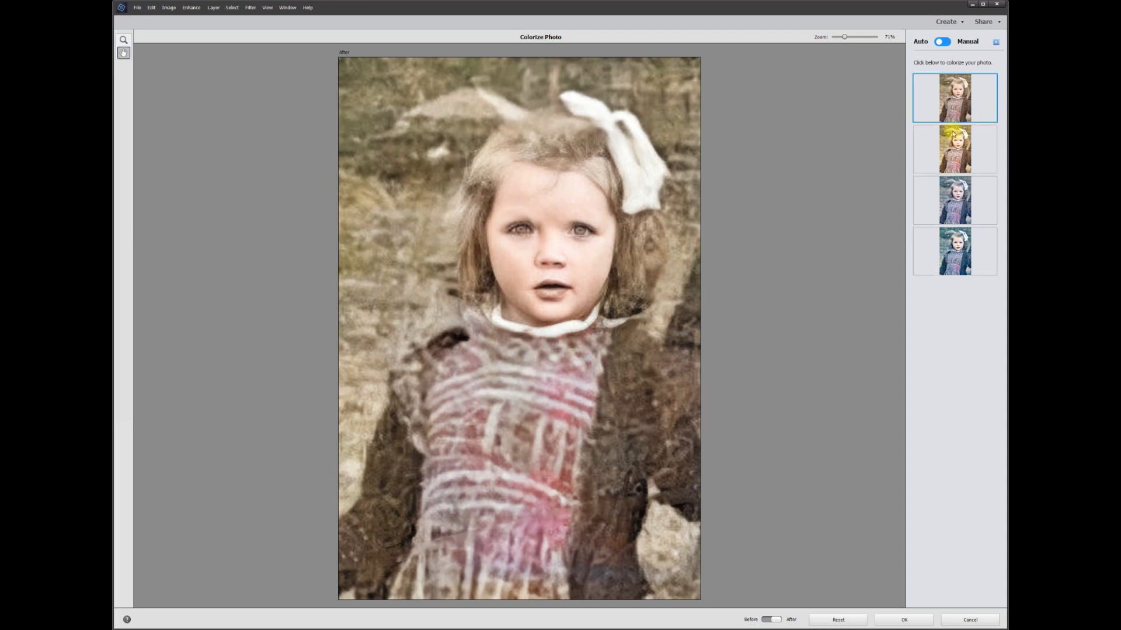
pyautogui.click(951, 244)
pyautogui.click(958, 105)
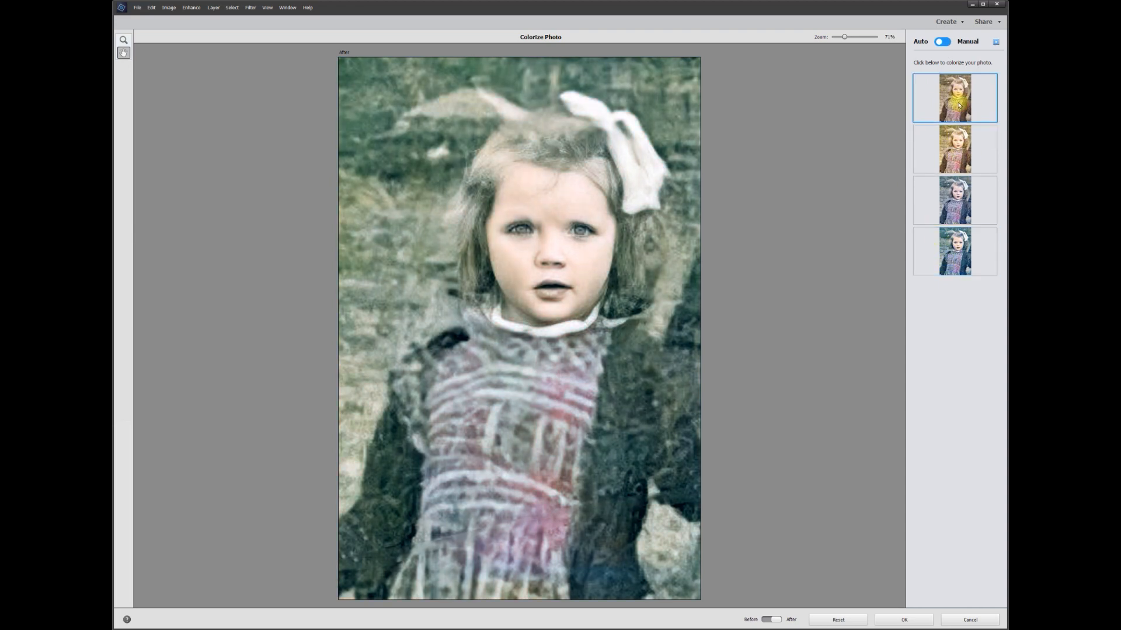